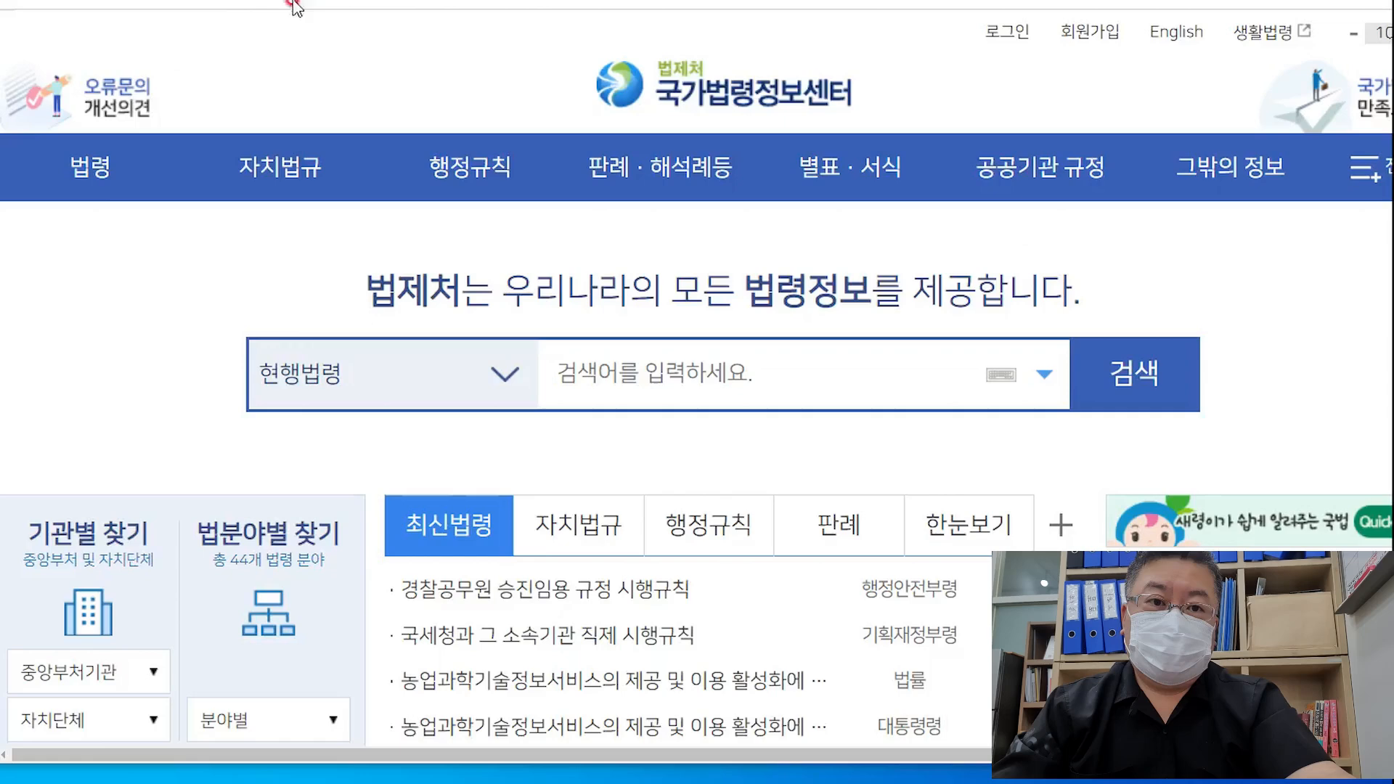
# Search law.go.kr for 소득세법 and expand its 본문 article tree
pyautogui.click(618, 372)
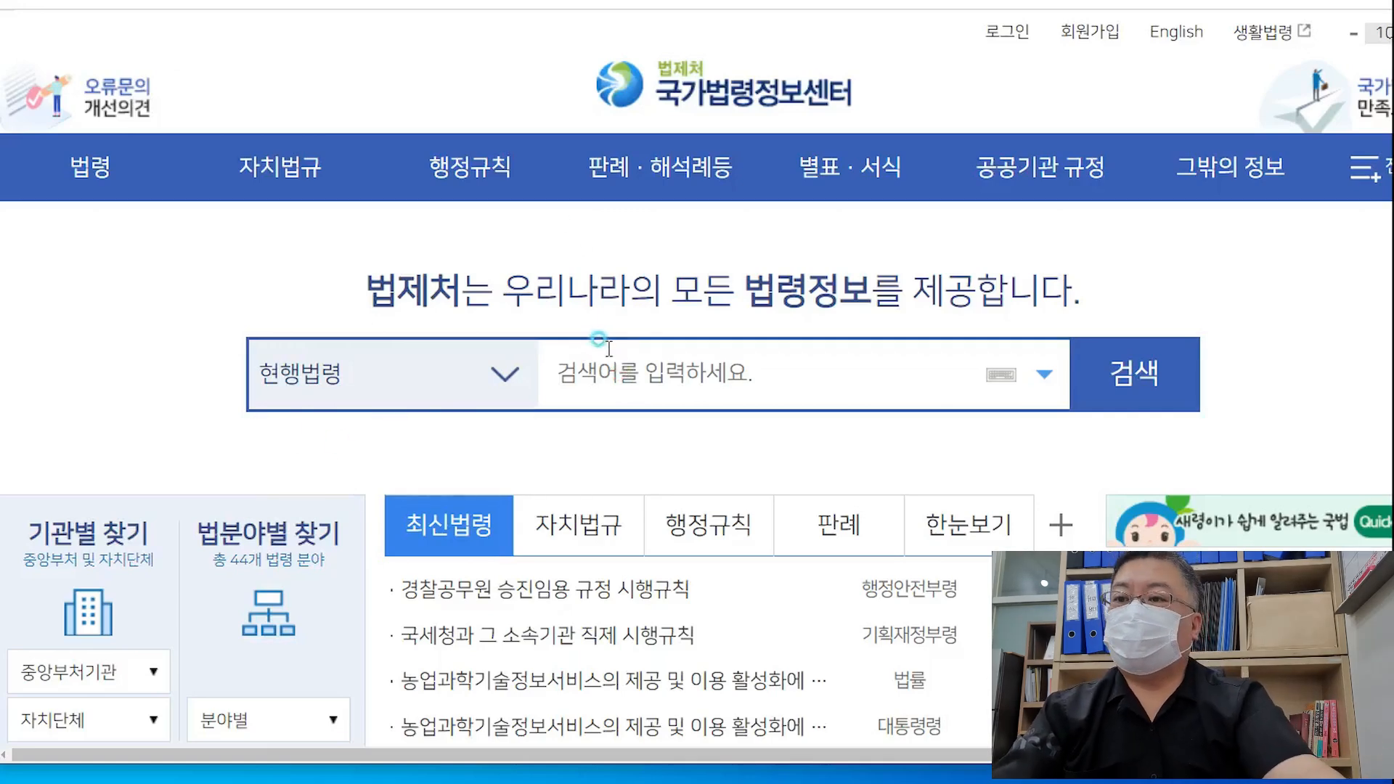
pyautogui.click(608, 354)
pyautogui.write('소득세법')
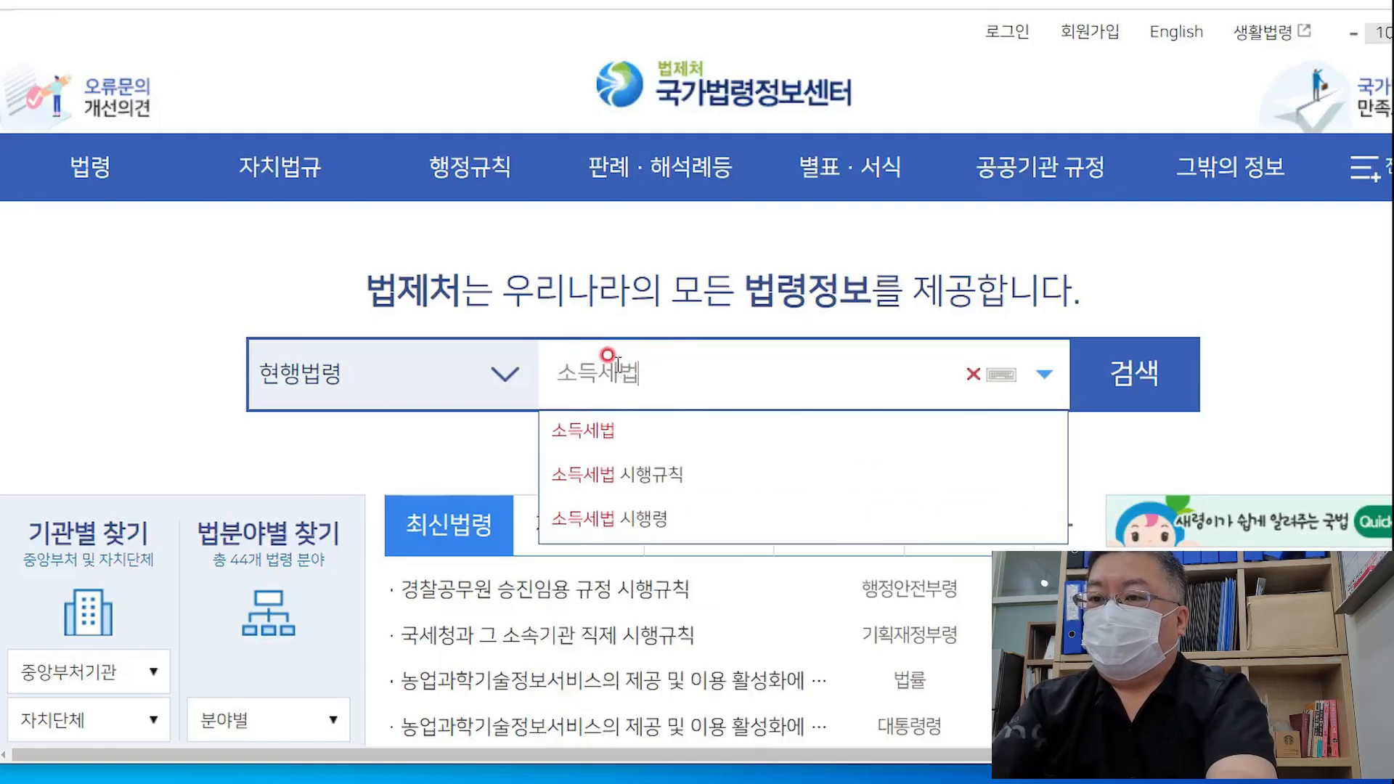
pyautogui.press('Return')
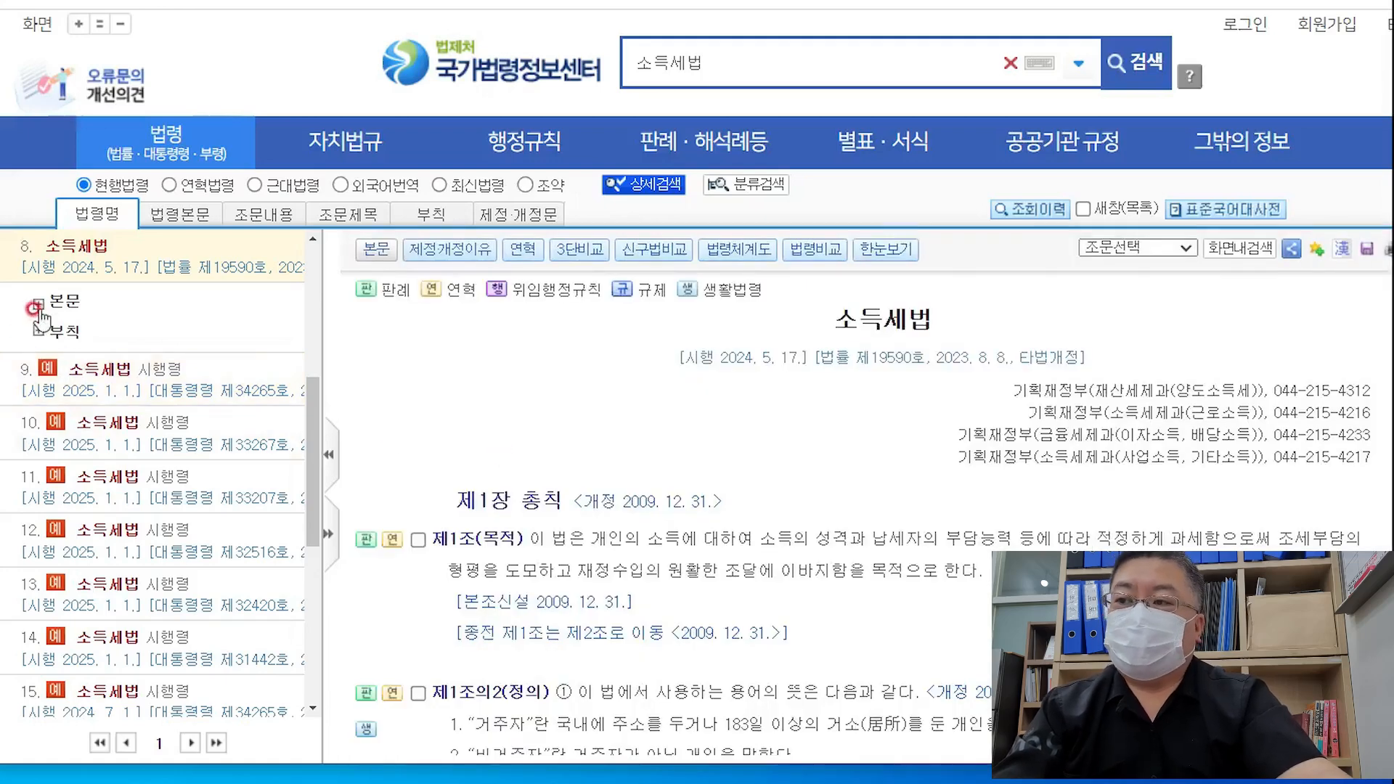
pyautogui.click(38, 303)
# Collapse chapters 제2장 and 제2장의2 and jump to 제89조 (비과세 양도소득)
pyautogui.scroll(-3, 229, 574)
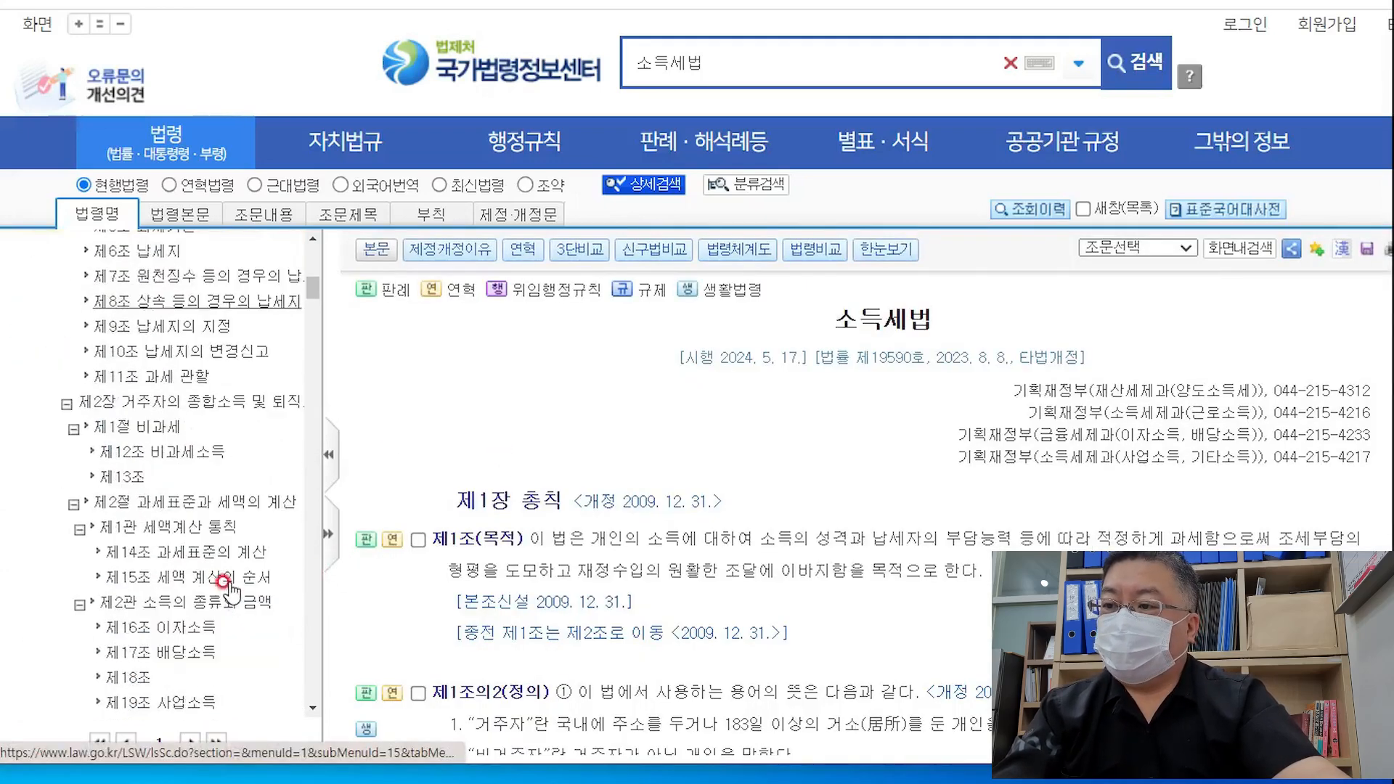
pyautogui.scroll(6, 231, 591)
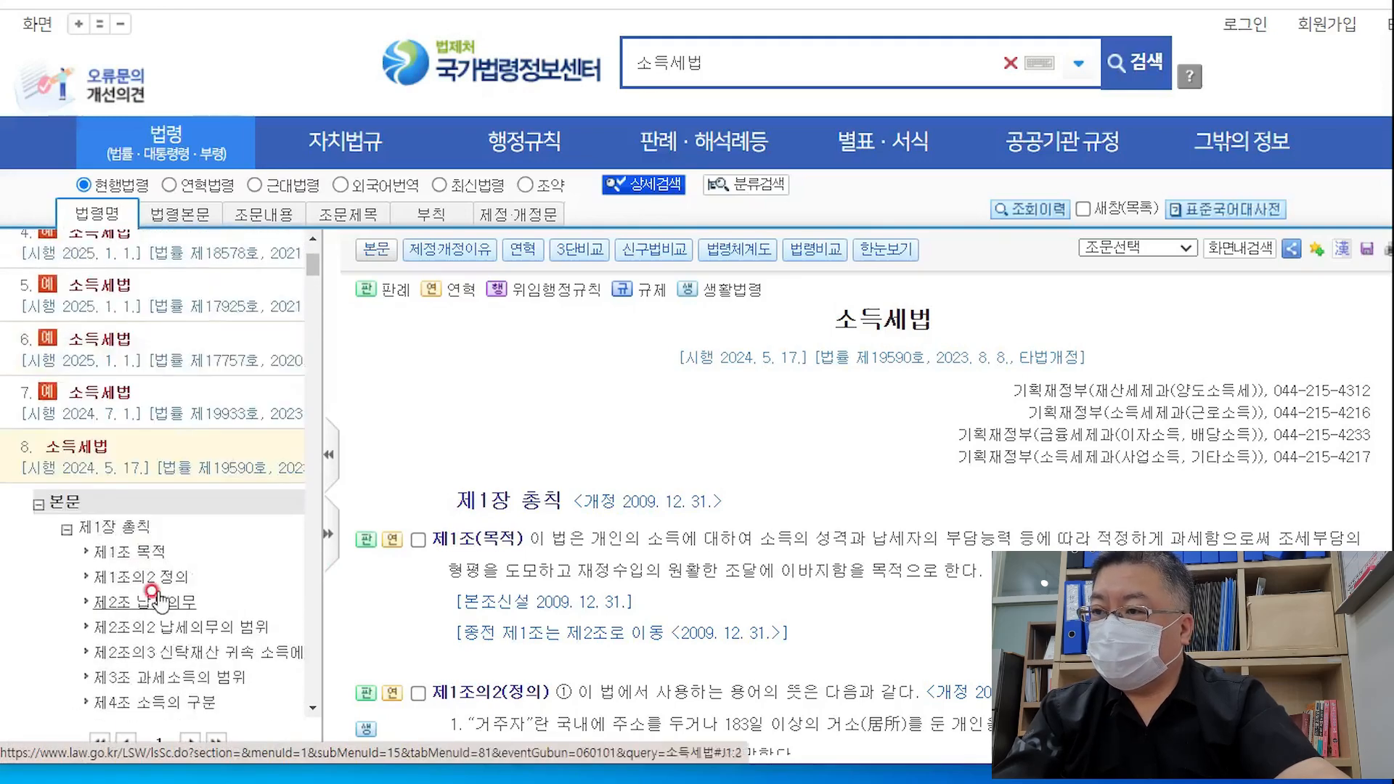
pyautogui.scroll(-6, 156, 591)
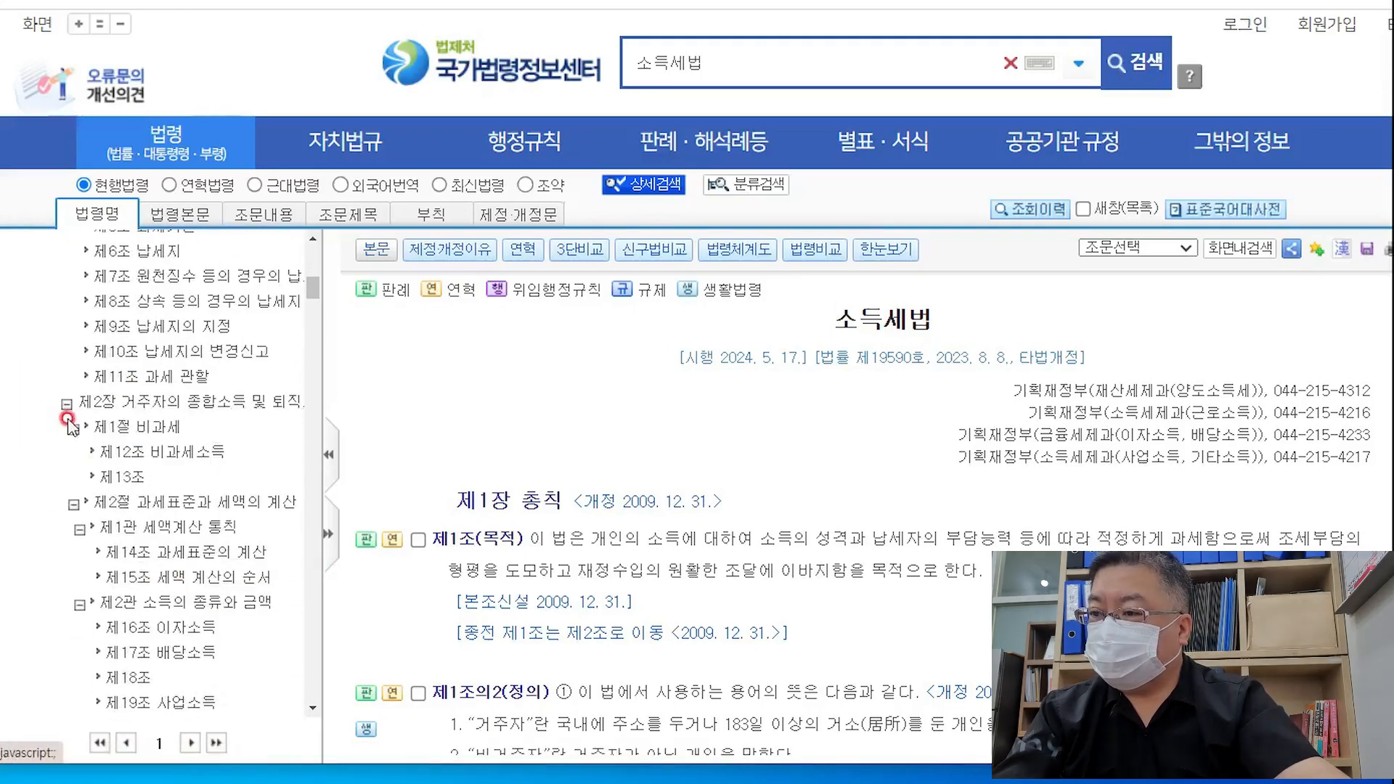
pyautogui.click(66, 404)
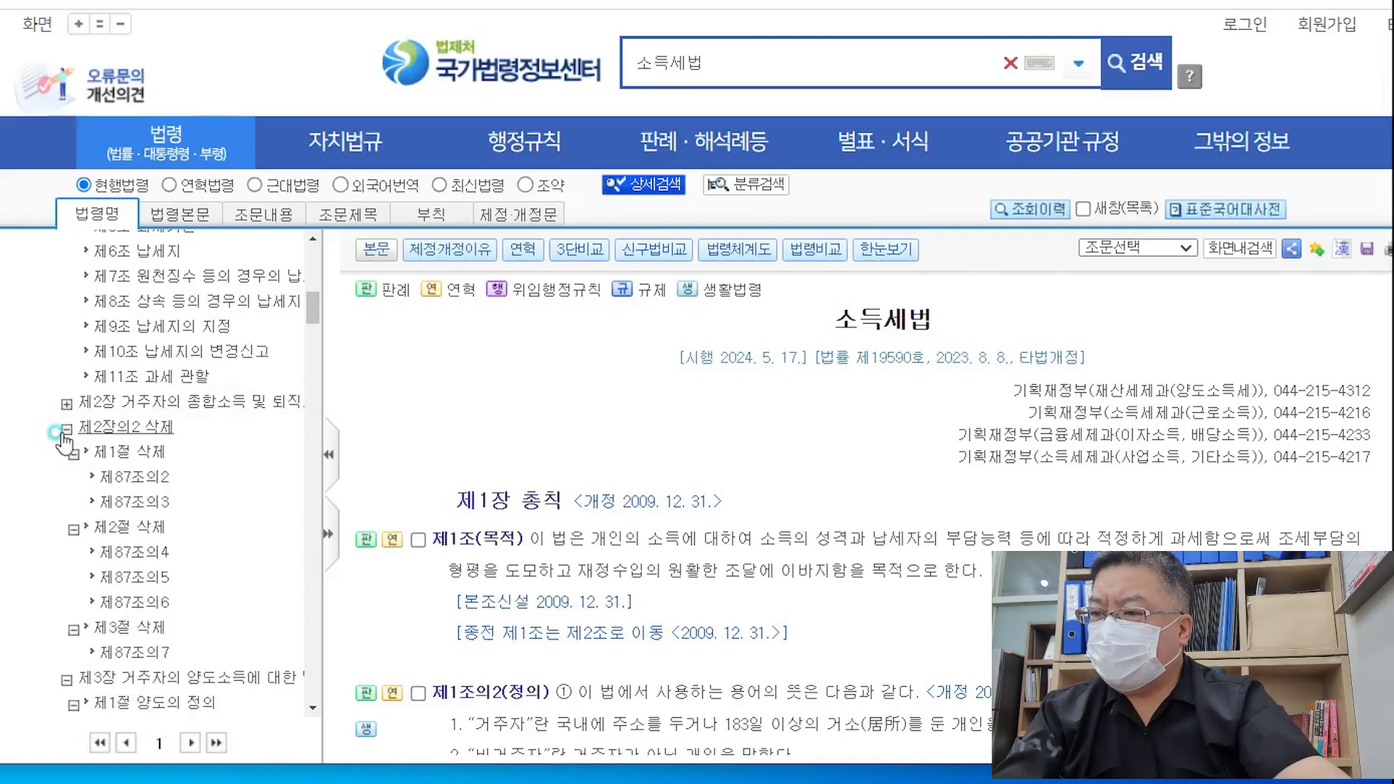
pyautogui.click(64, 434)
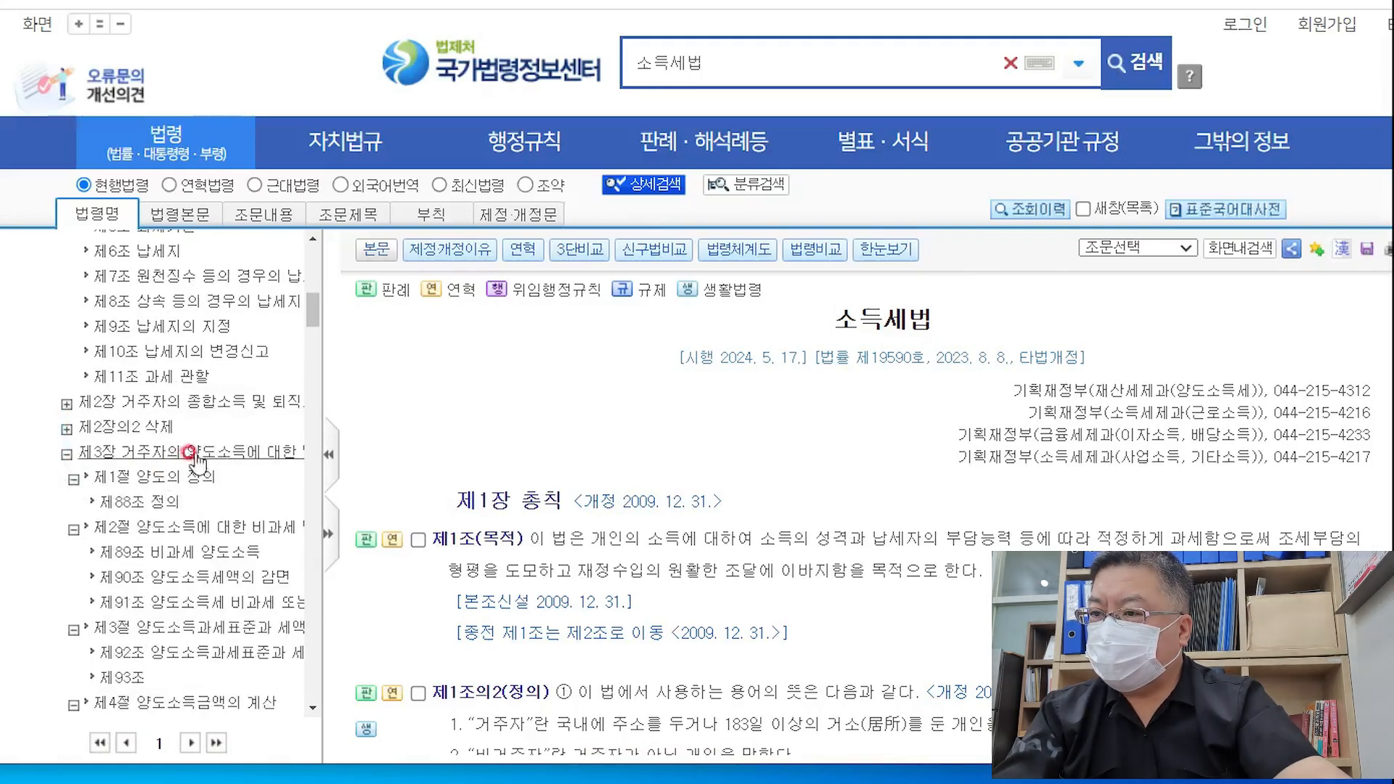
pyautogui.click(225, 556)
pyautogui.scroll(-2, 404, 582)
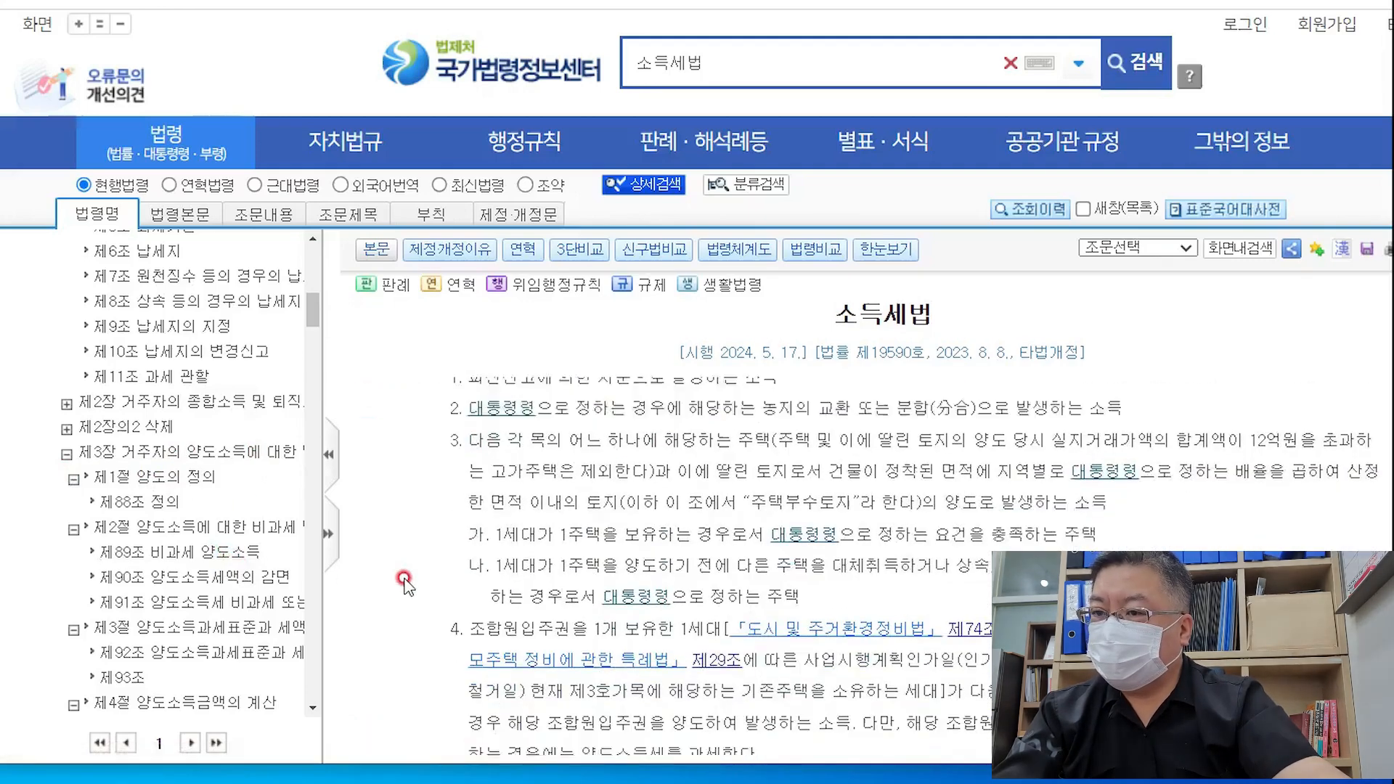
pyautogui.scroll(1, 404, 577)
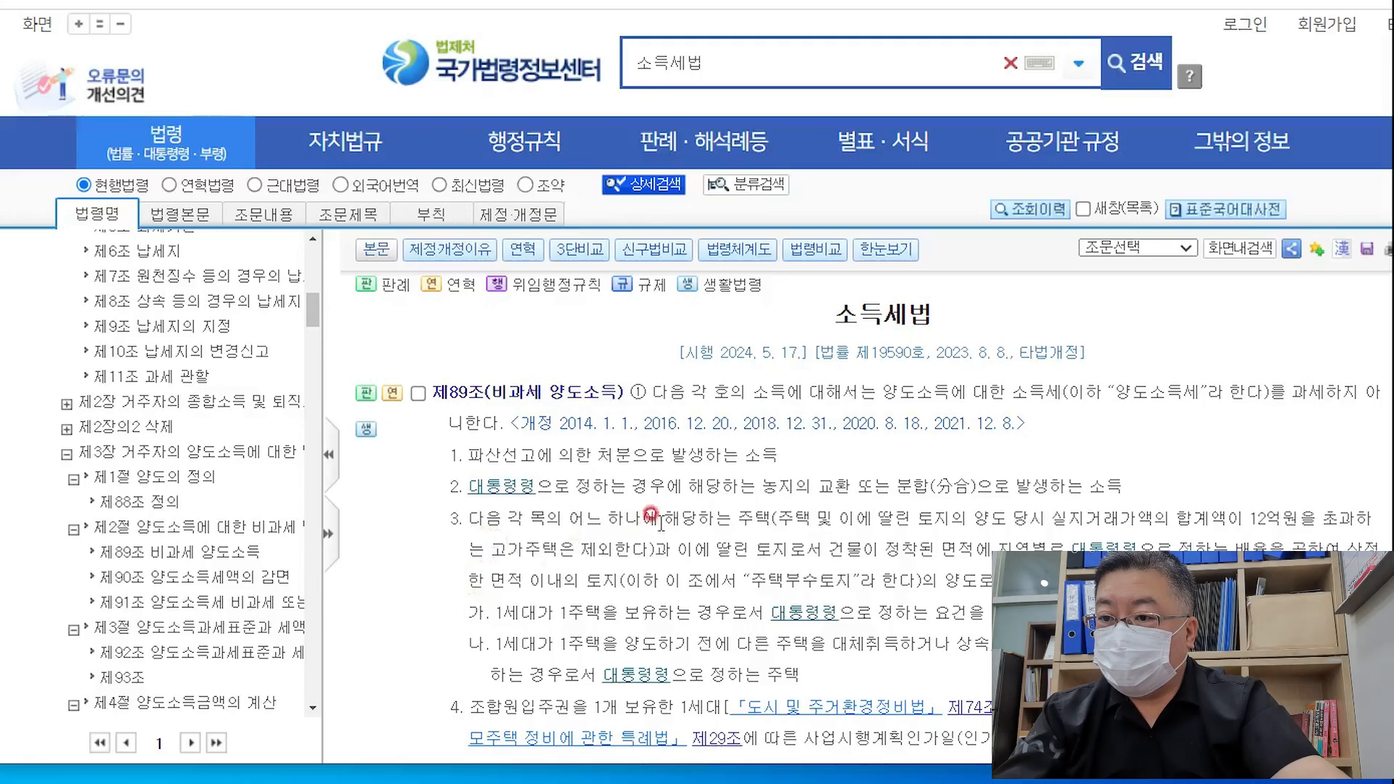
# Read item 3 of 제89조 and open its linked 대통령령 one-house article
pyautogui.moveTo(770, 518); pyautogui.dragTo(606, 516)
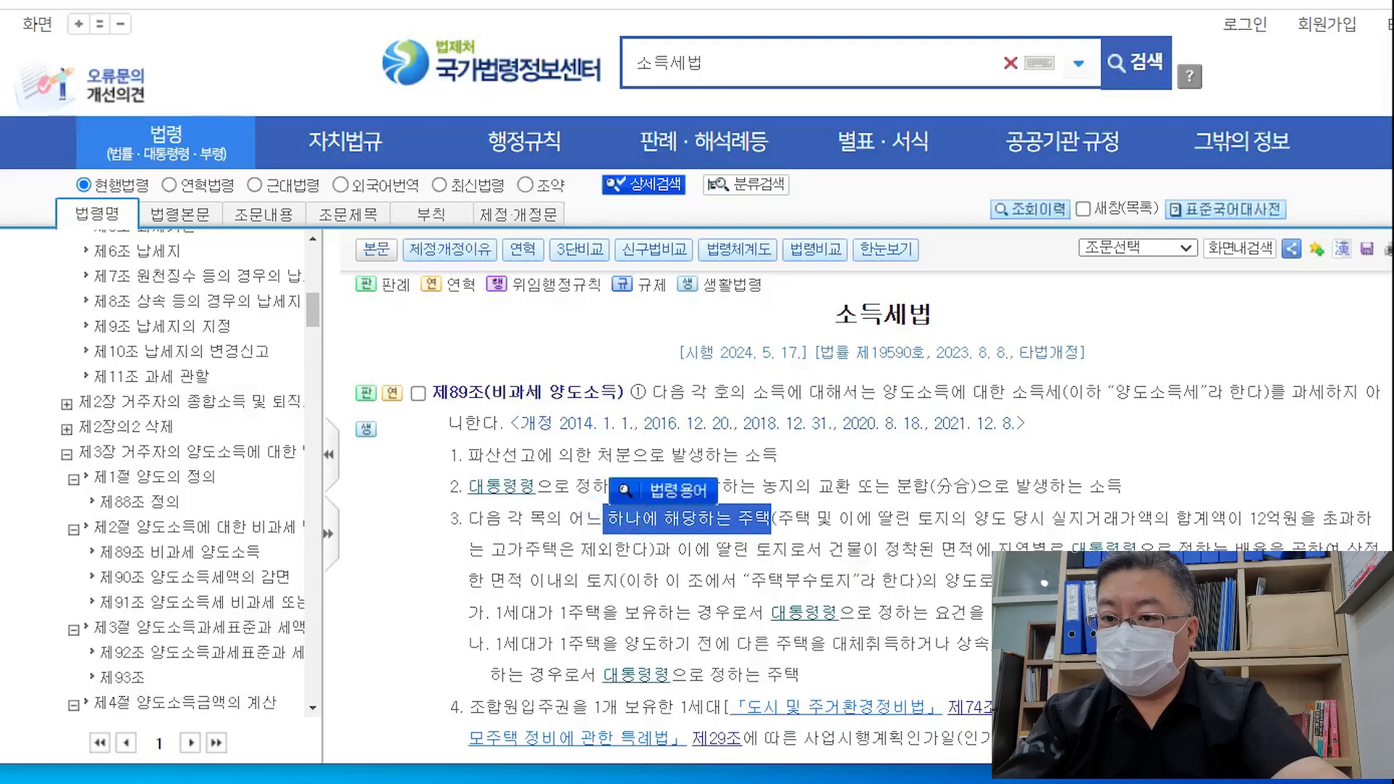
pyautogui.scroll(-1, 1126, 533)
pyautogui.scroll(1, 695, 640)
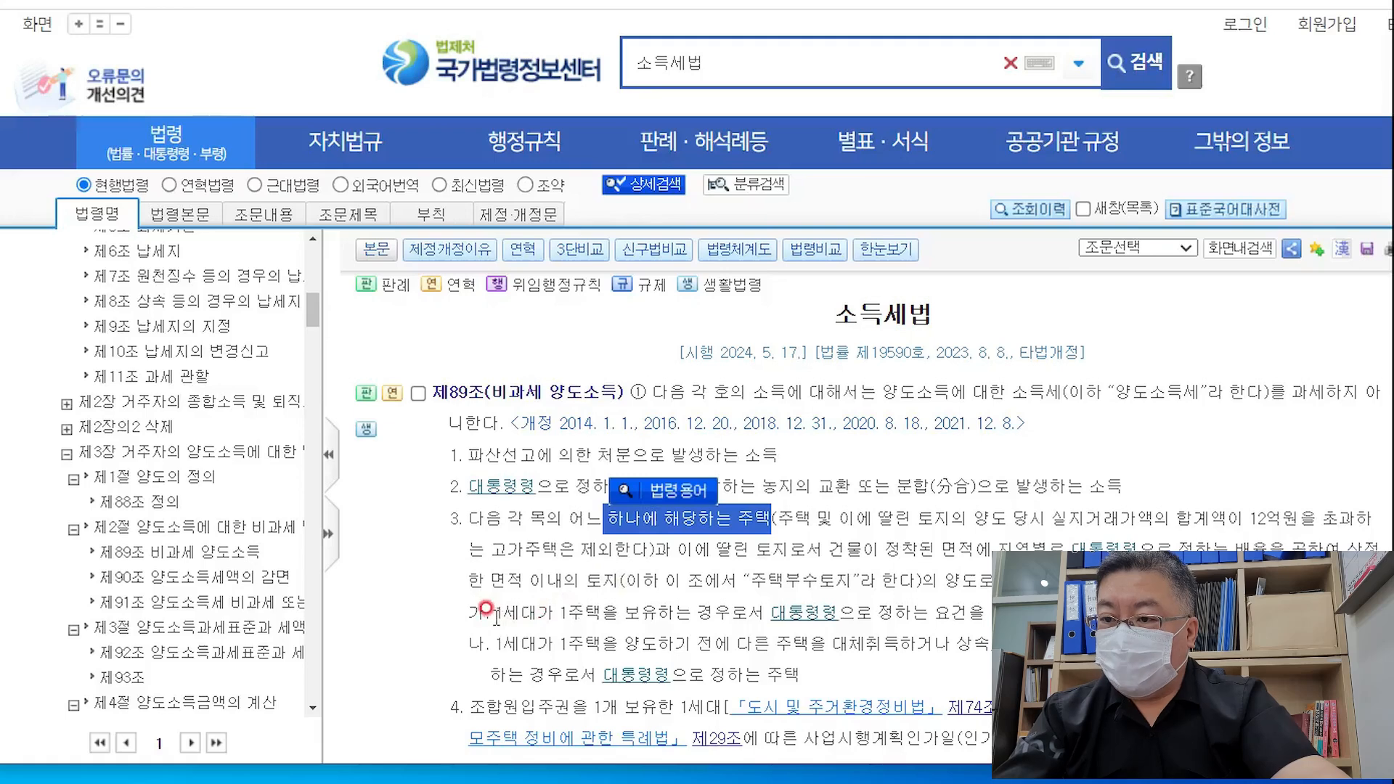
pyautogui.click(637, 612)
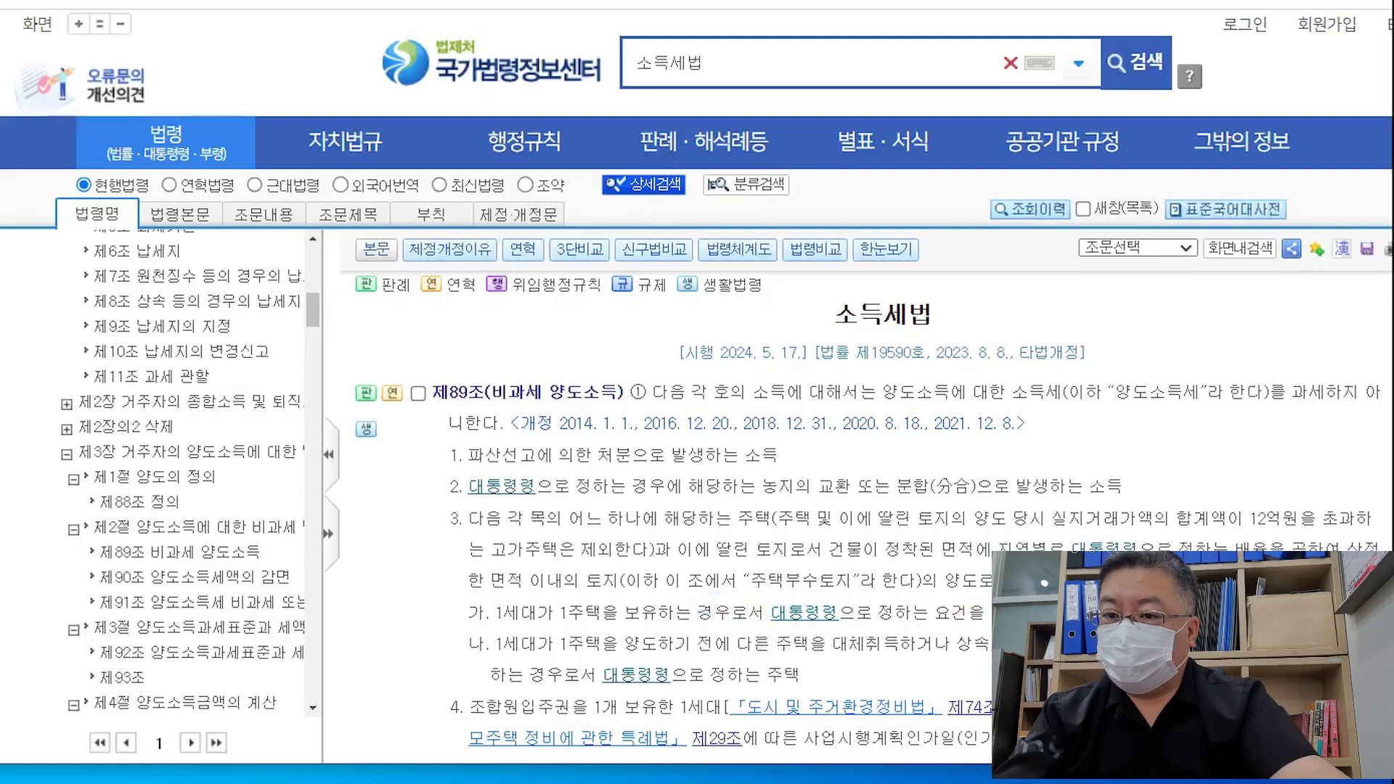
pyautogui.click(804, 613)
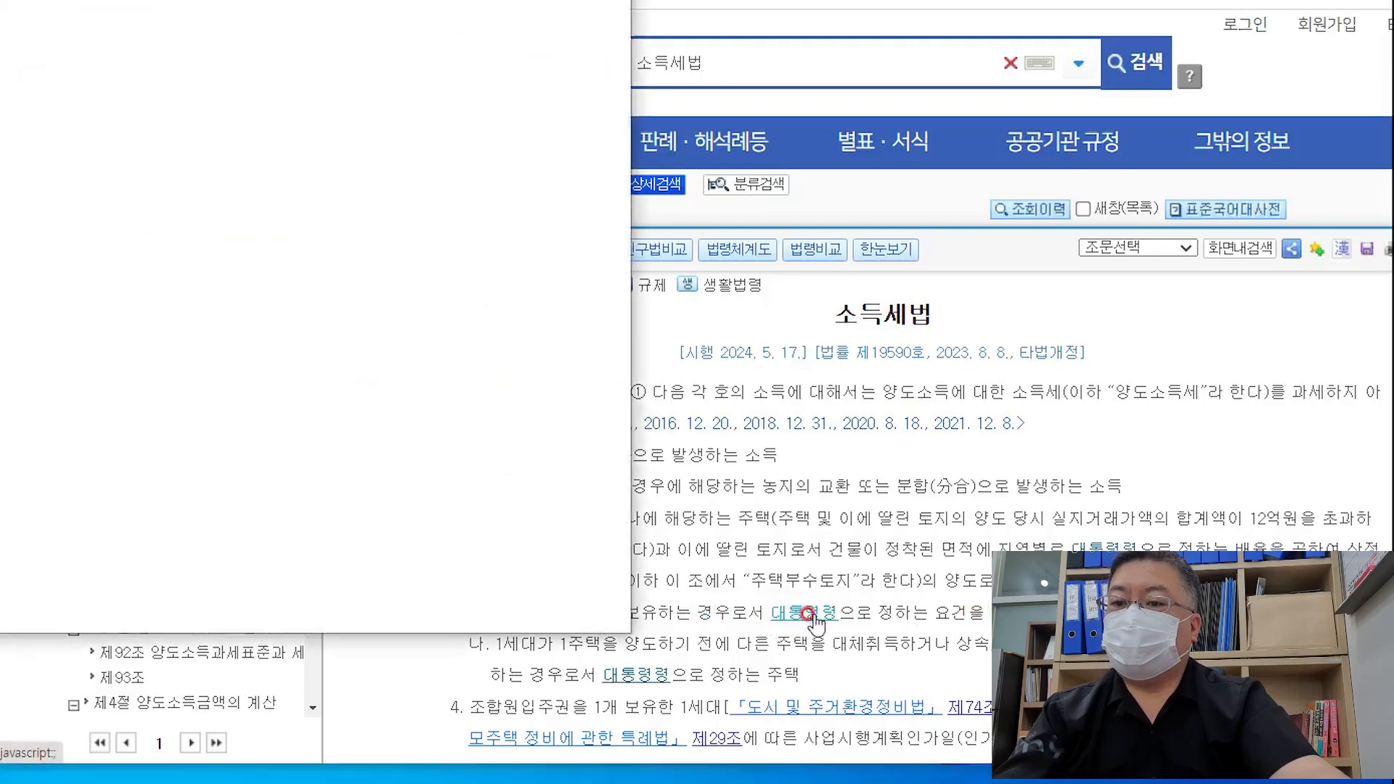
# Widen the 시행령 제154조 popup, read its holding-period requirement, then close it
pyautogui.moveTo(523, 1); pyautogui.dragTo(525, 6)
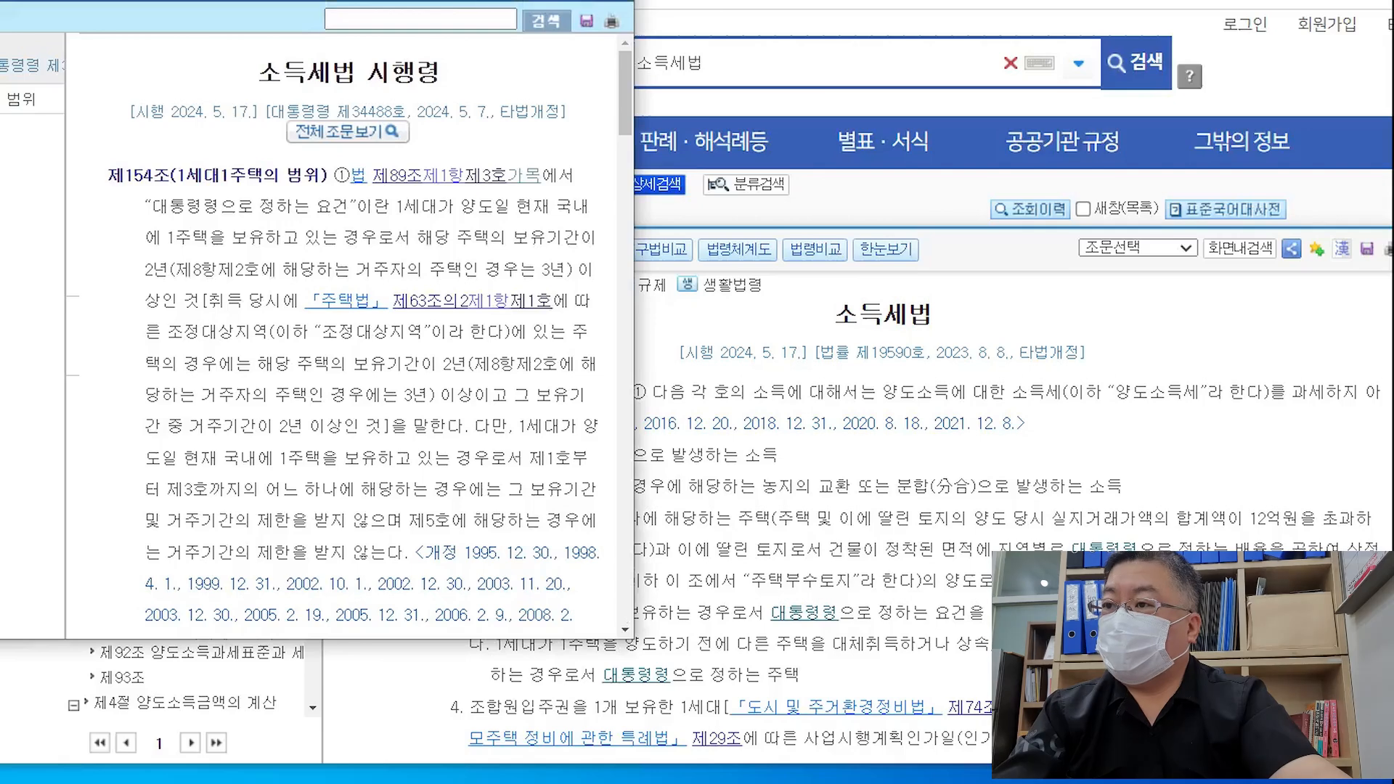
pyautogui.moveTo(633, 341); pyautogui.dragTo(982, 363)
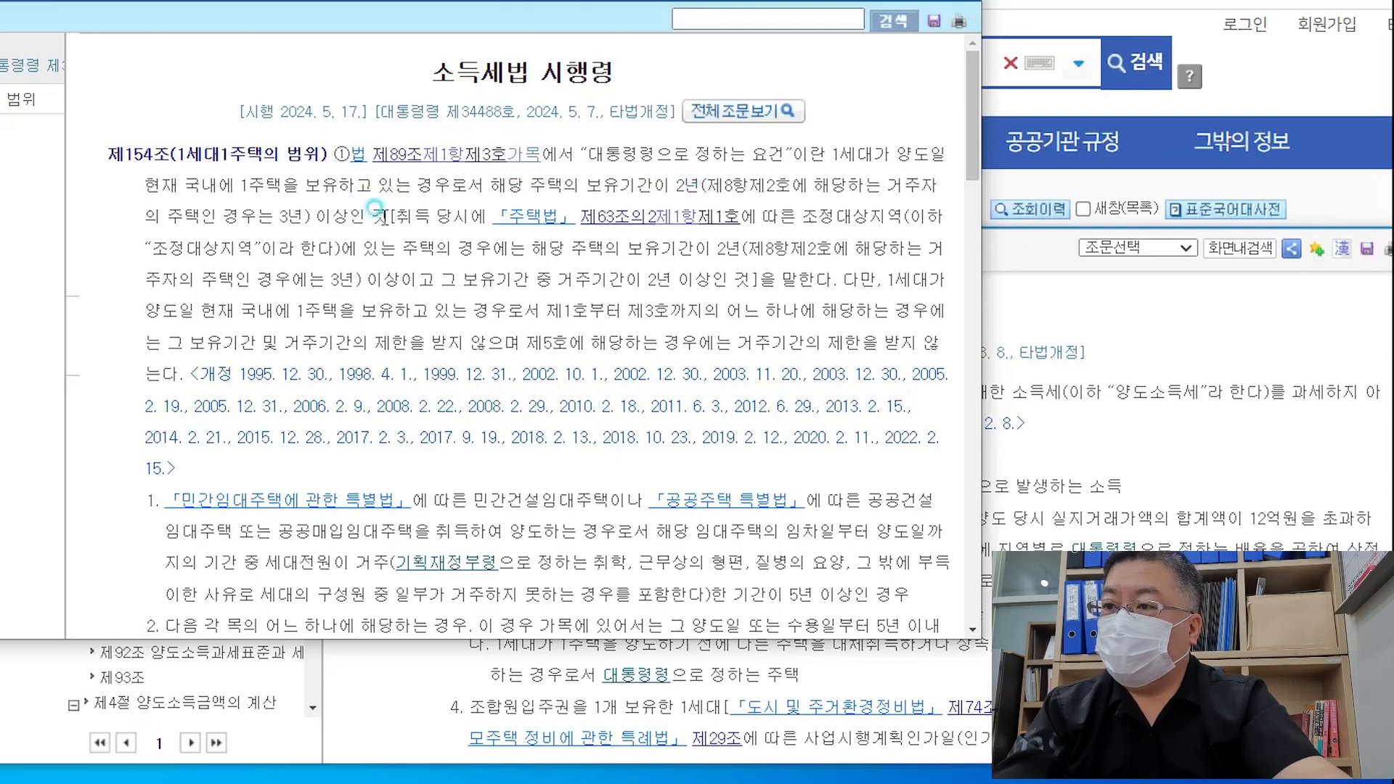
pyautogui.moveTo(389, 216); pyautogui.dragTo(314, 211)
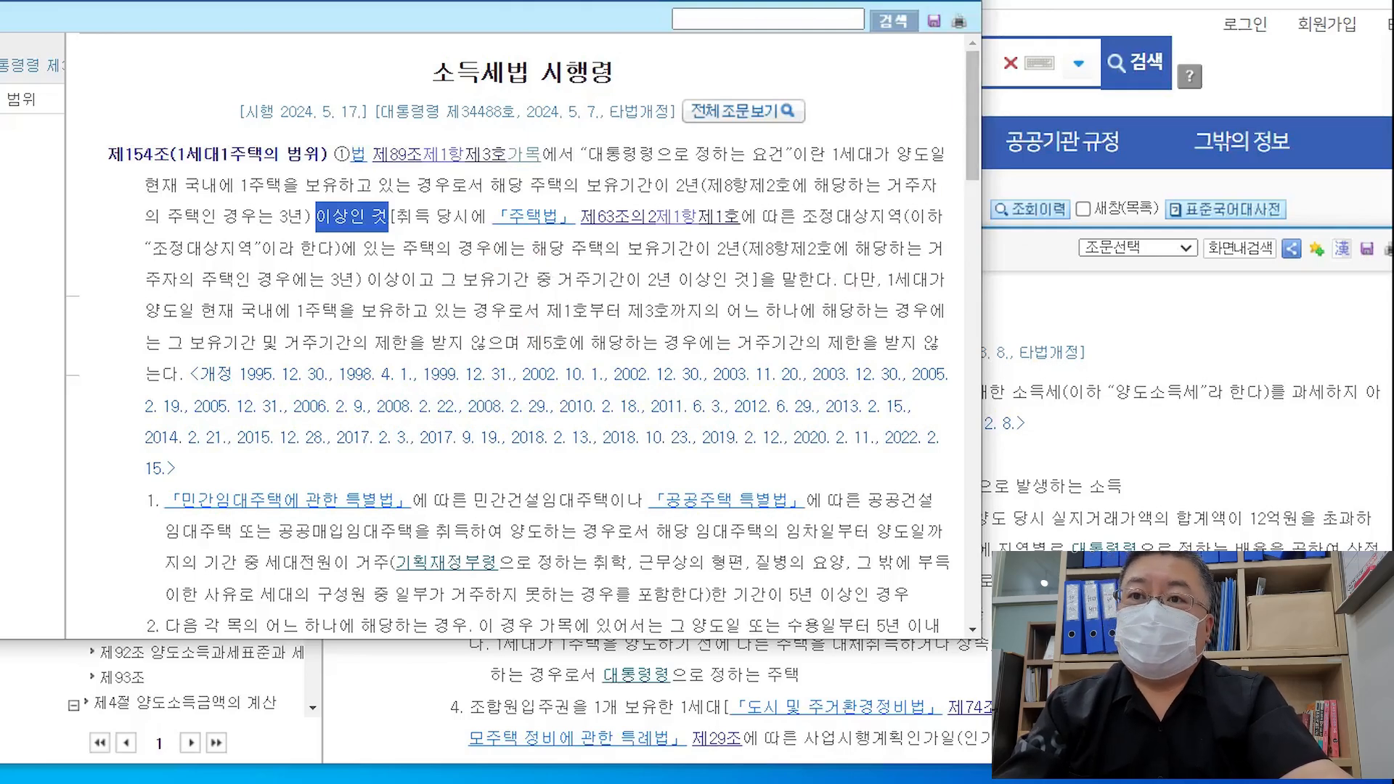
pyautogui.click(1017, 473)
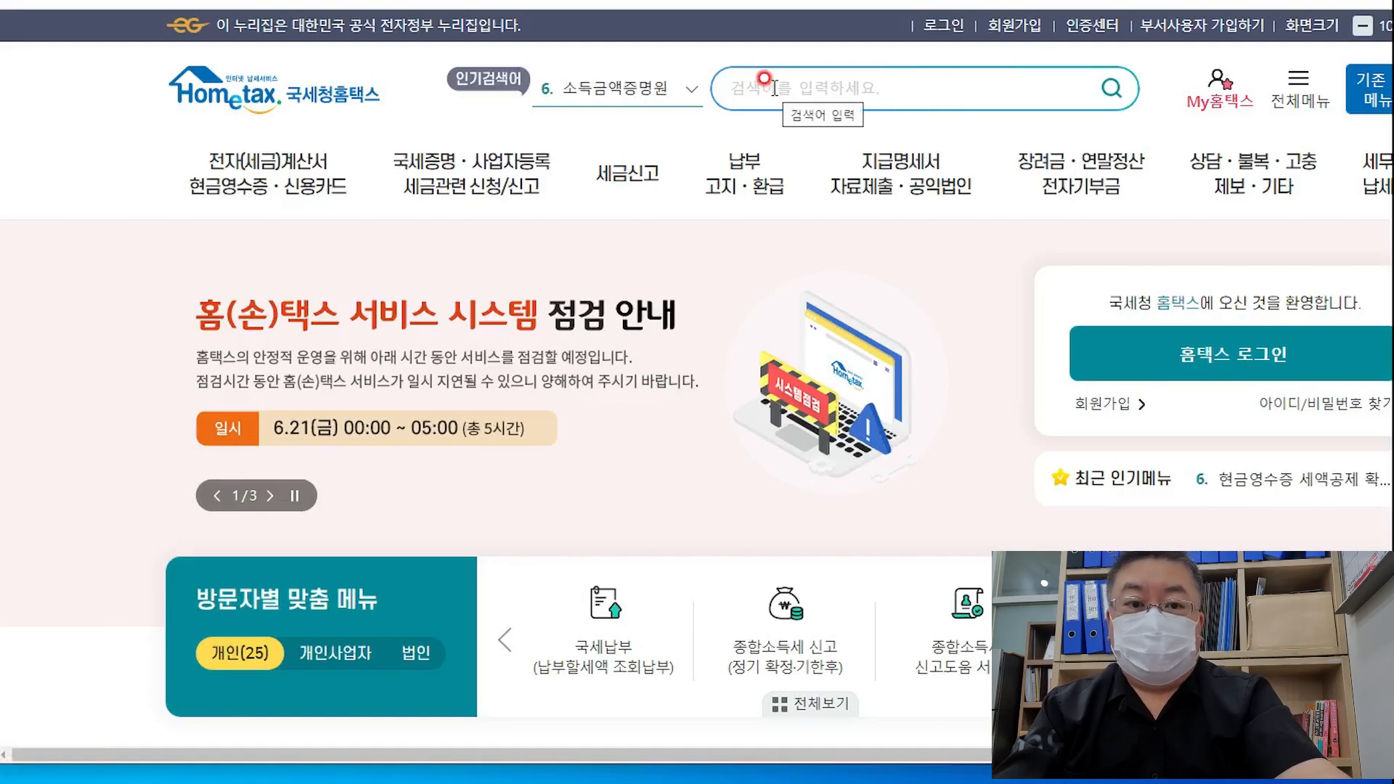
# Log in to Hometax with the local-disk joint/financial certificate and its password
pyautogui.click(955, 27)
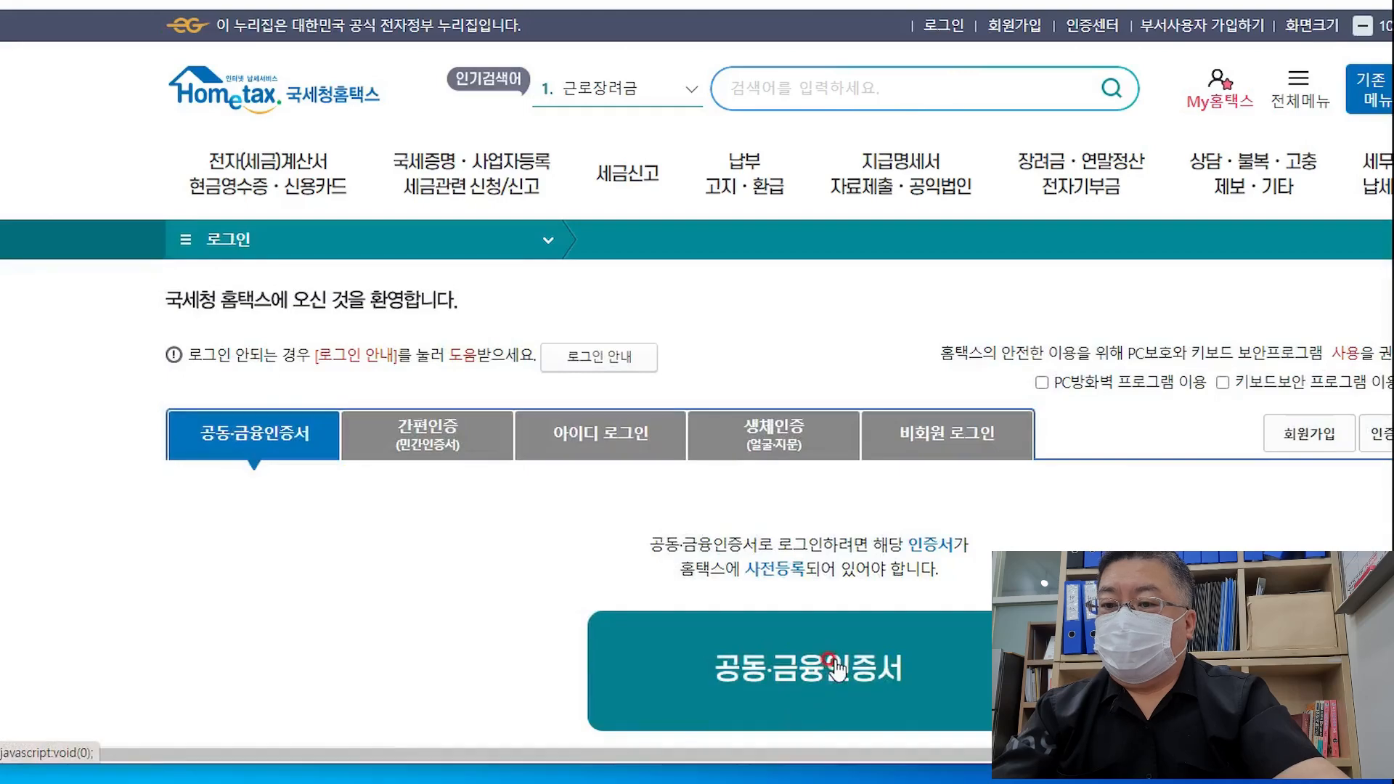
pyautogui.scroll(-1, 805, 653)
pyautogui.click(814, 605)
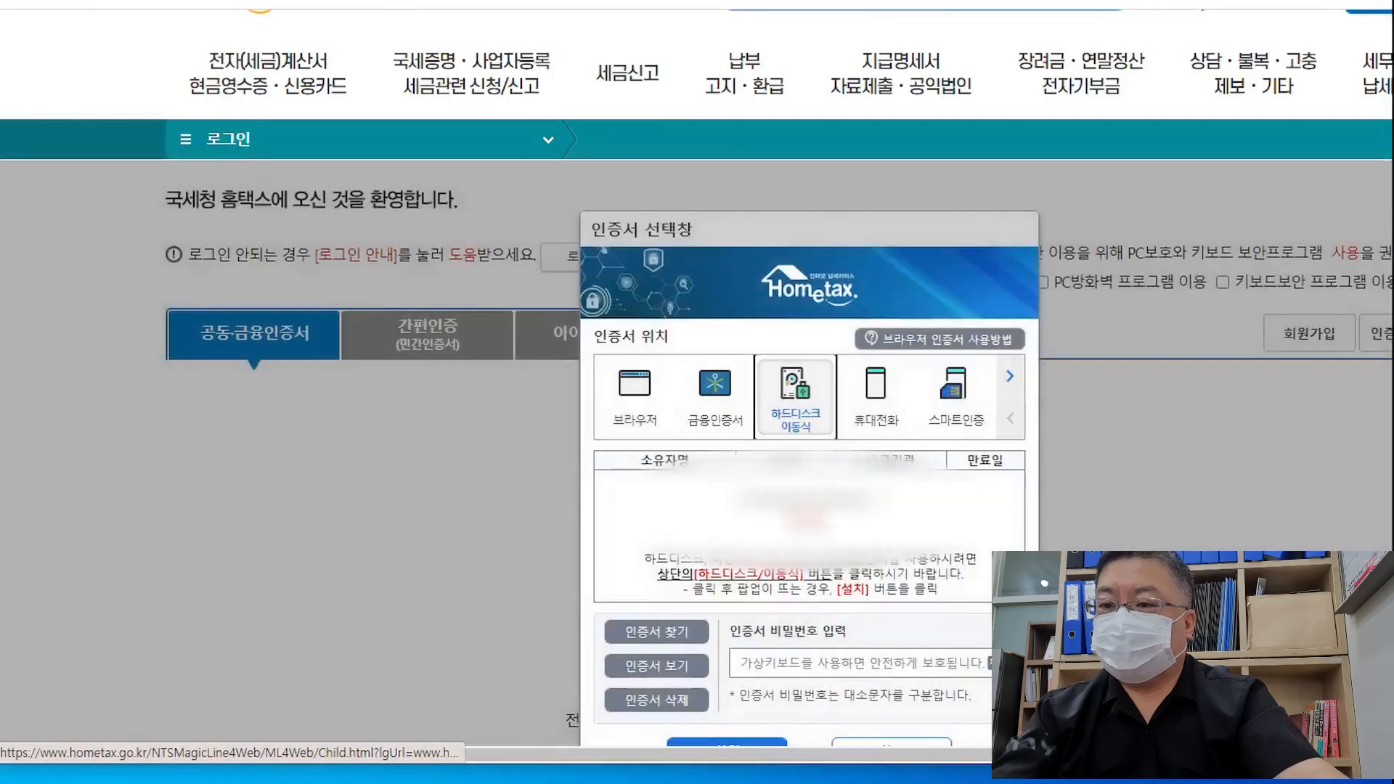
pyautogui.click(804, 407)
pyautogui.click(925, 553)
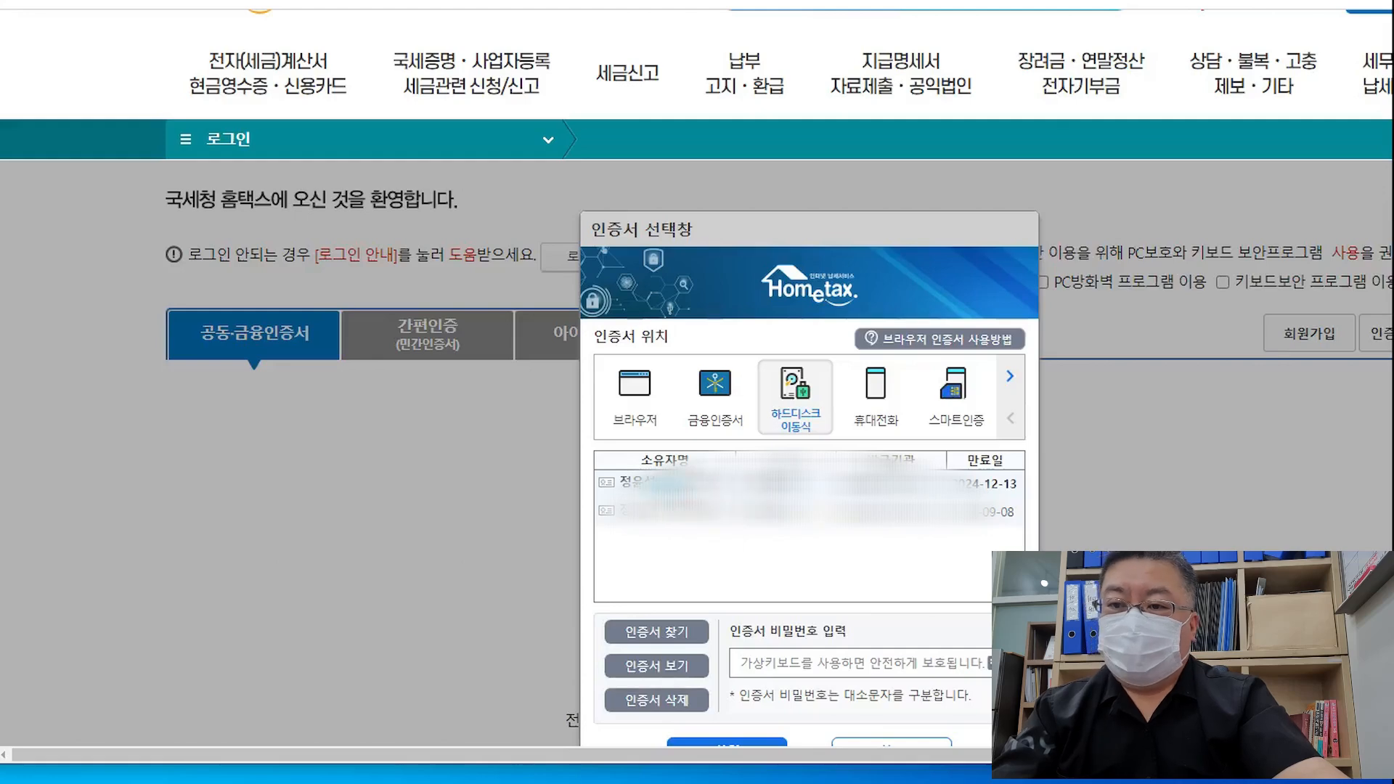
pyautogui.click(765, 657)
pyautogui.write('•')
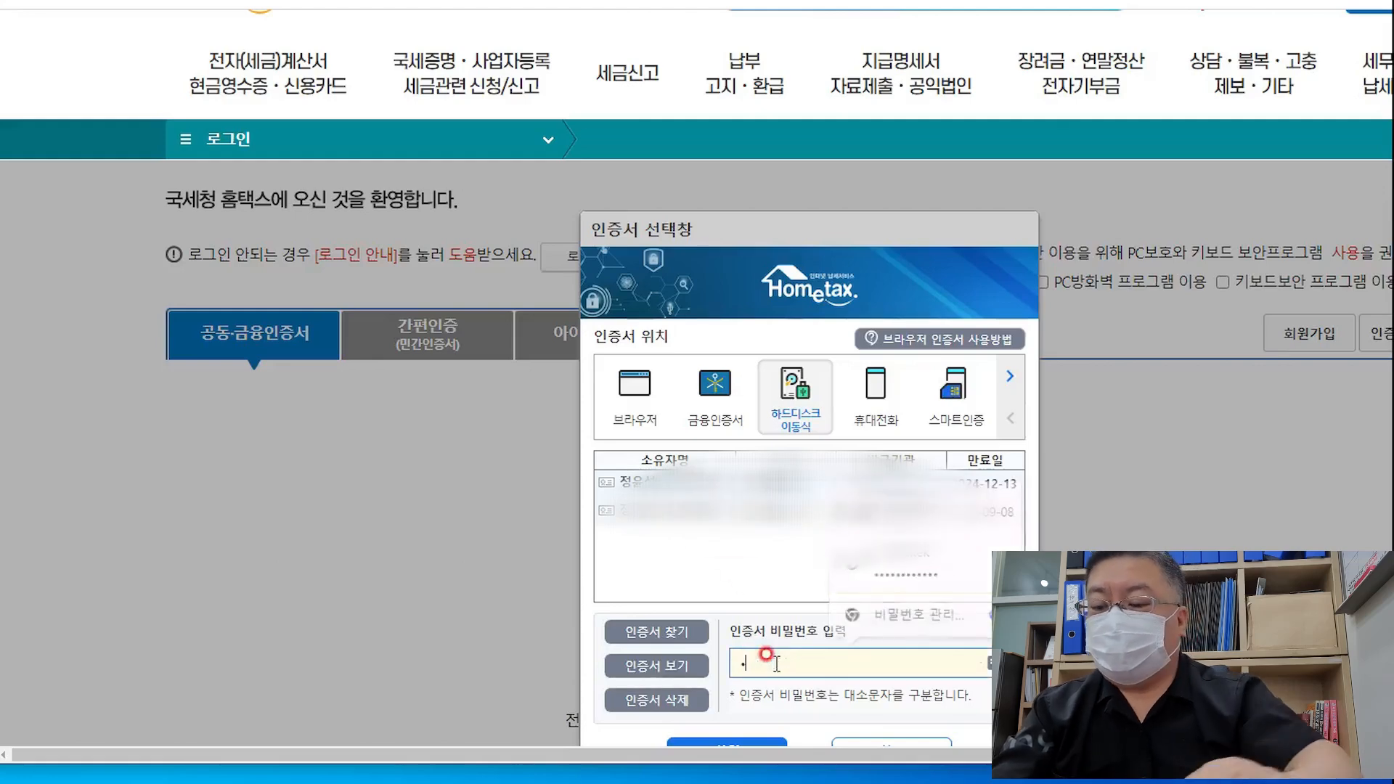
pyautogui.write('•••')
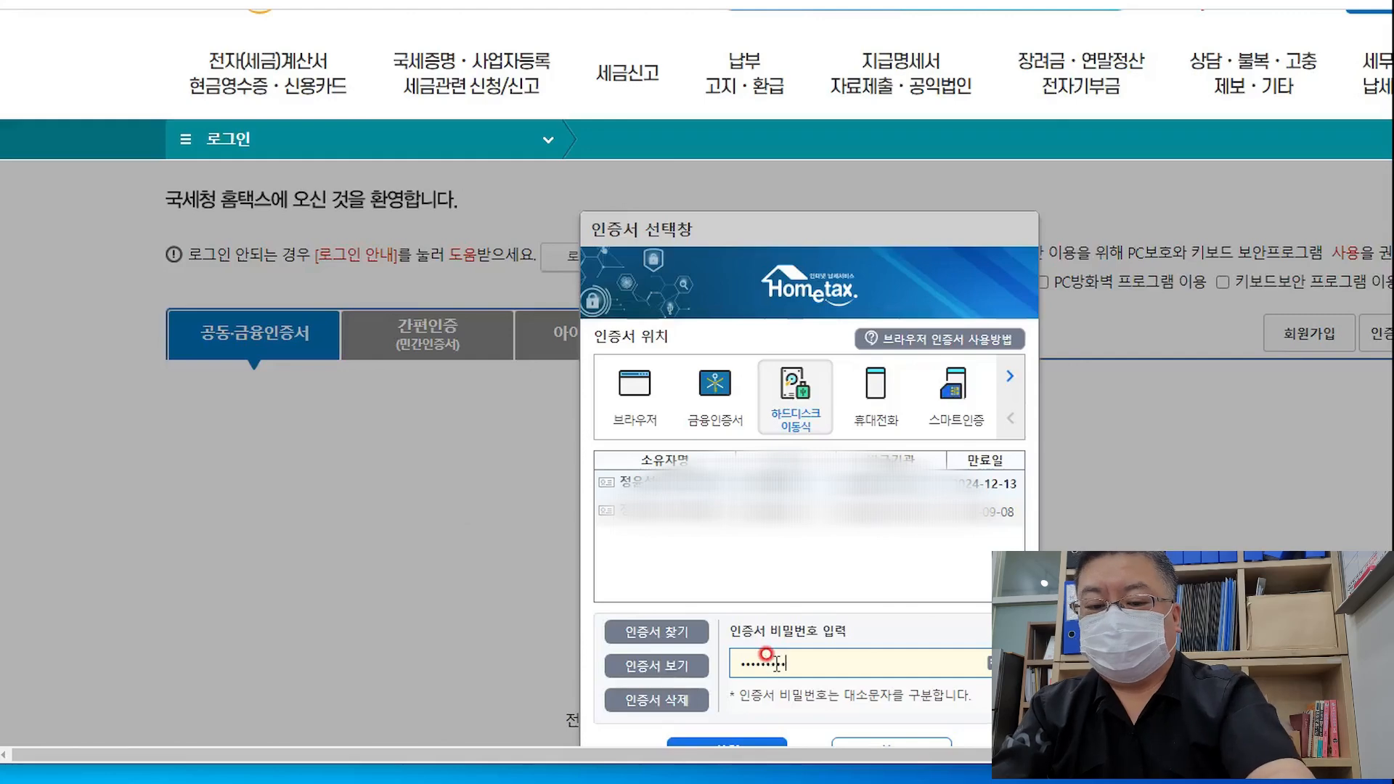
pyautogui.click(731, 742)
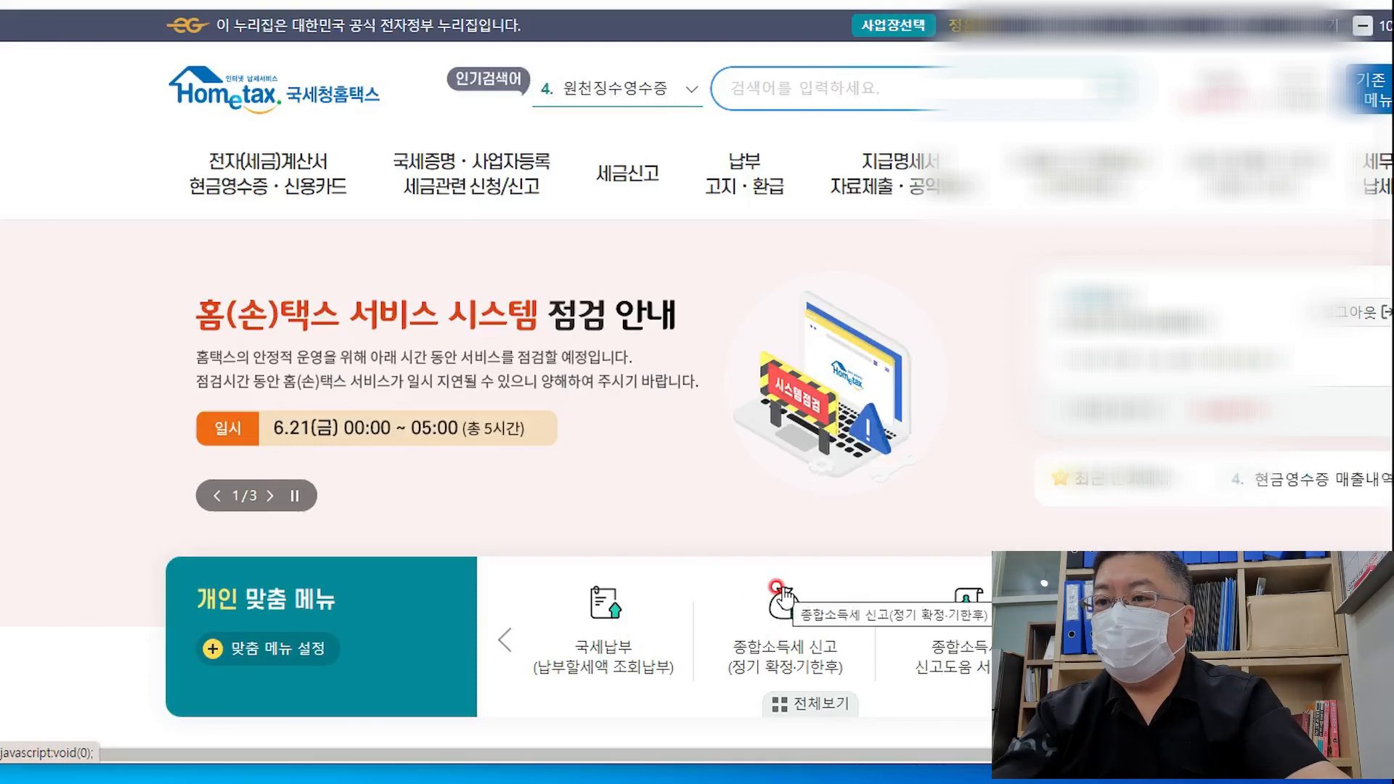
# Go from the 세금신고 menu into the 양도소득세 filing section
pyautogui.moveTo(640, 172)
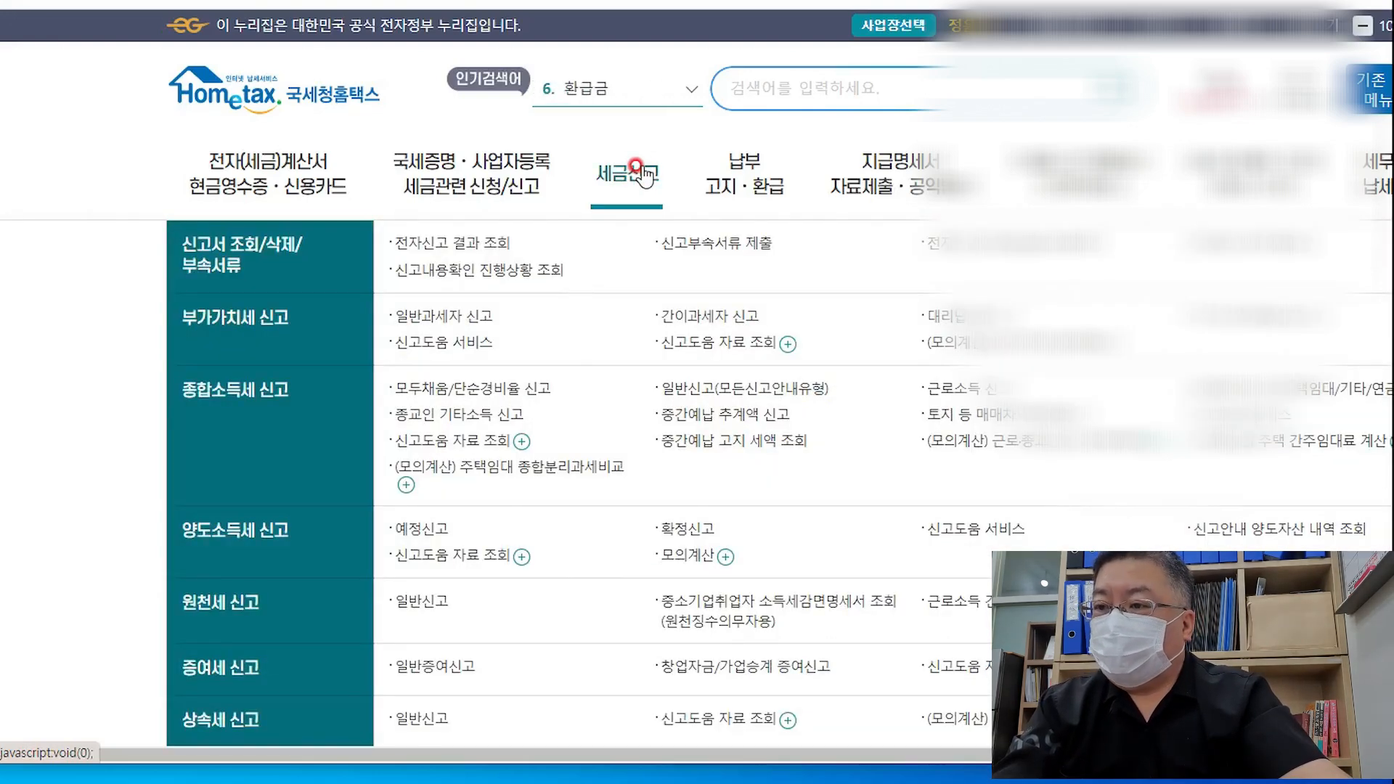
pyautogui.click(643, 174)
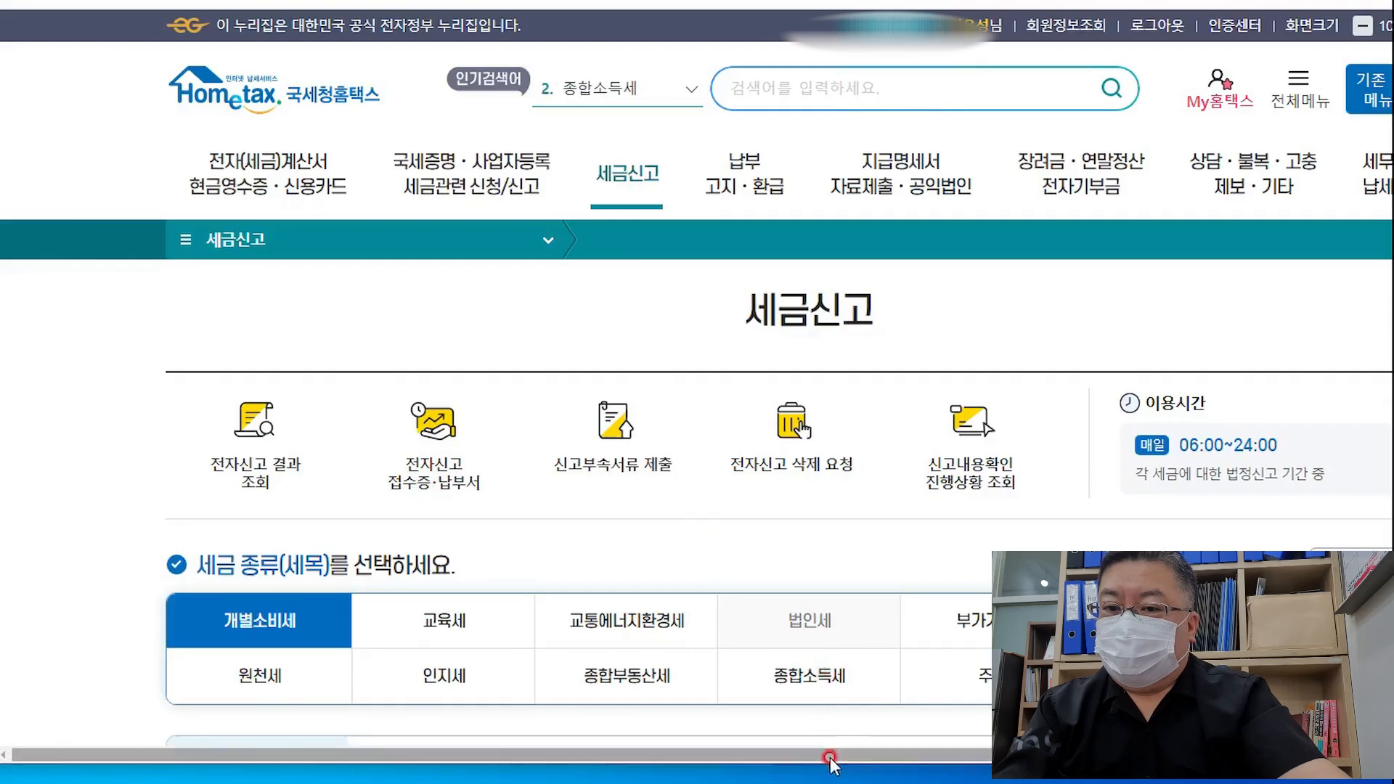
pyautogui.moveTo(830, 756); pyautogui.dragTo(949, 764)
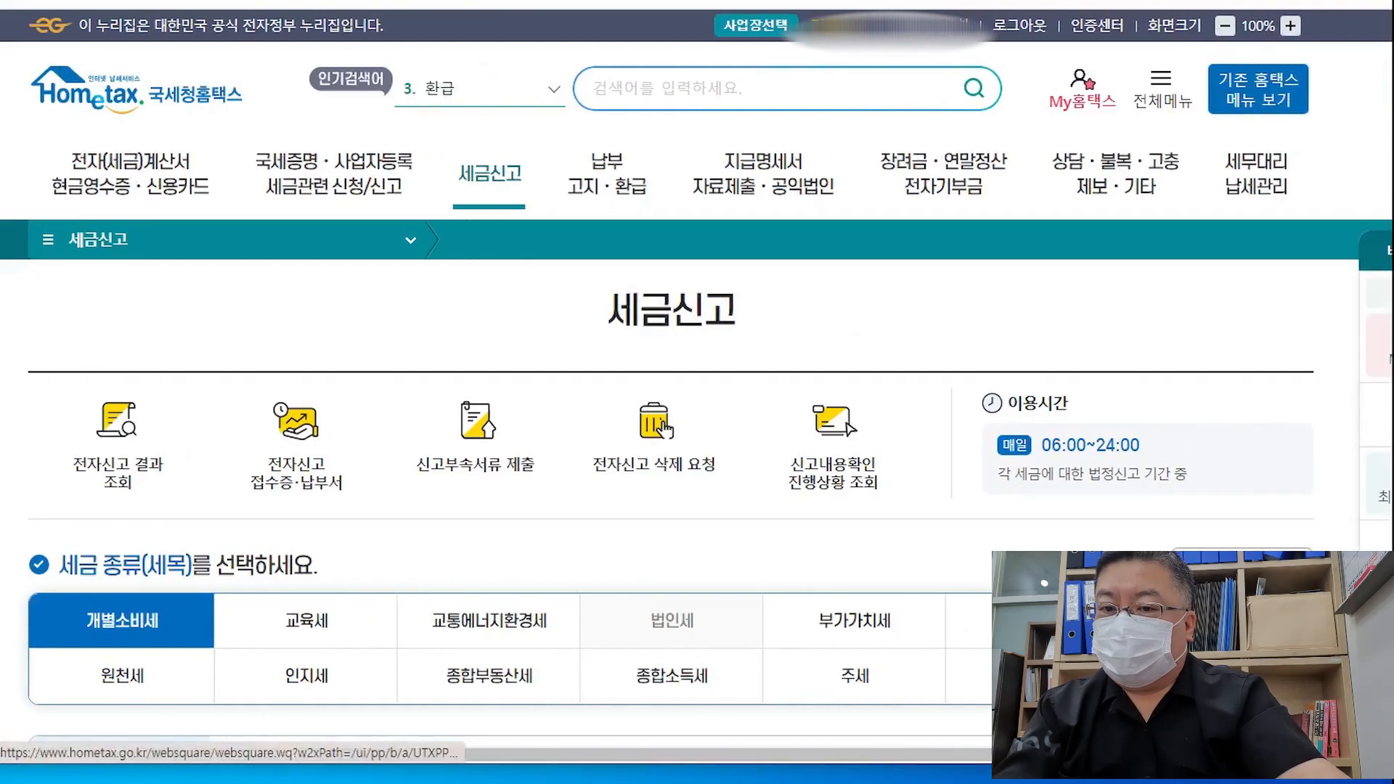
pyautogui.scroll(-1, 773, 486)
pyautogui.scroll(-5, 591, 499)
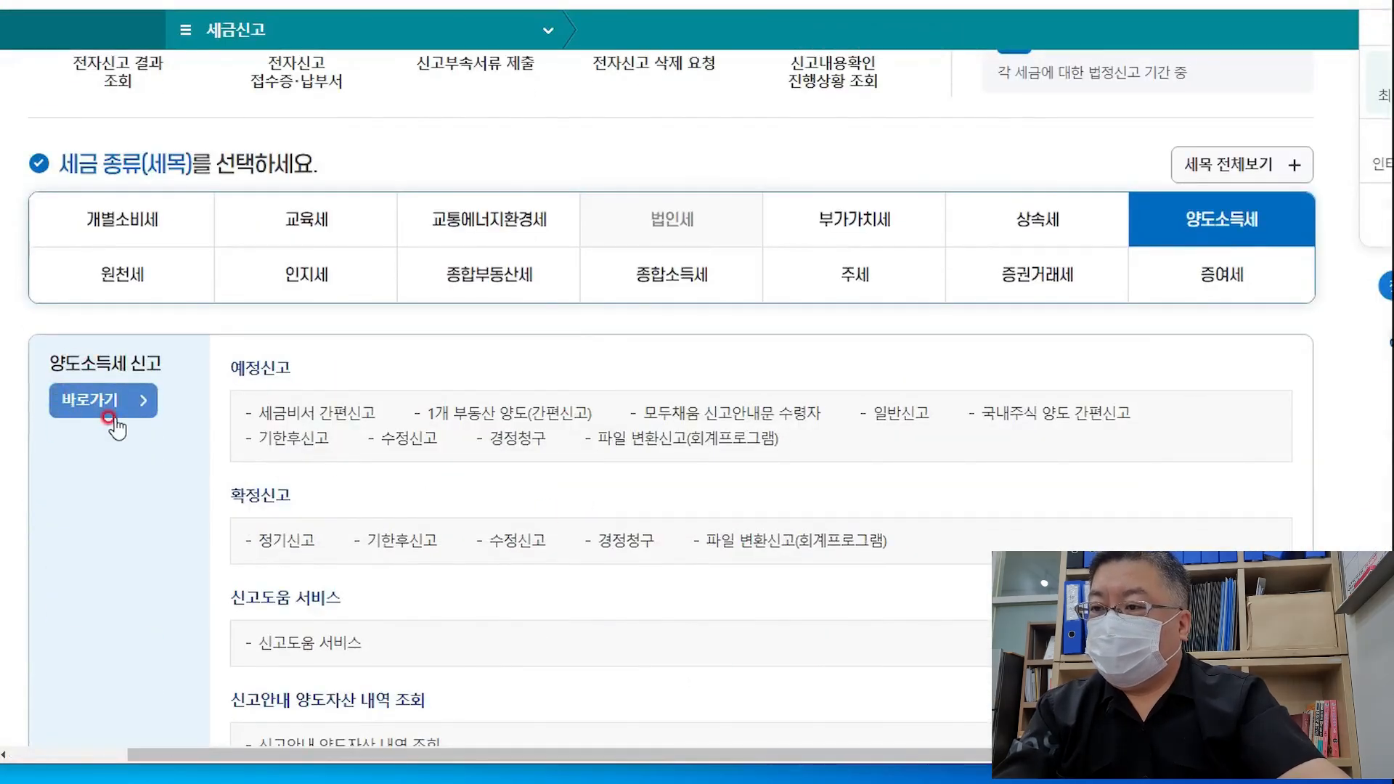
pyautogui.click(103, 401)
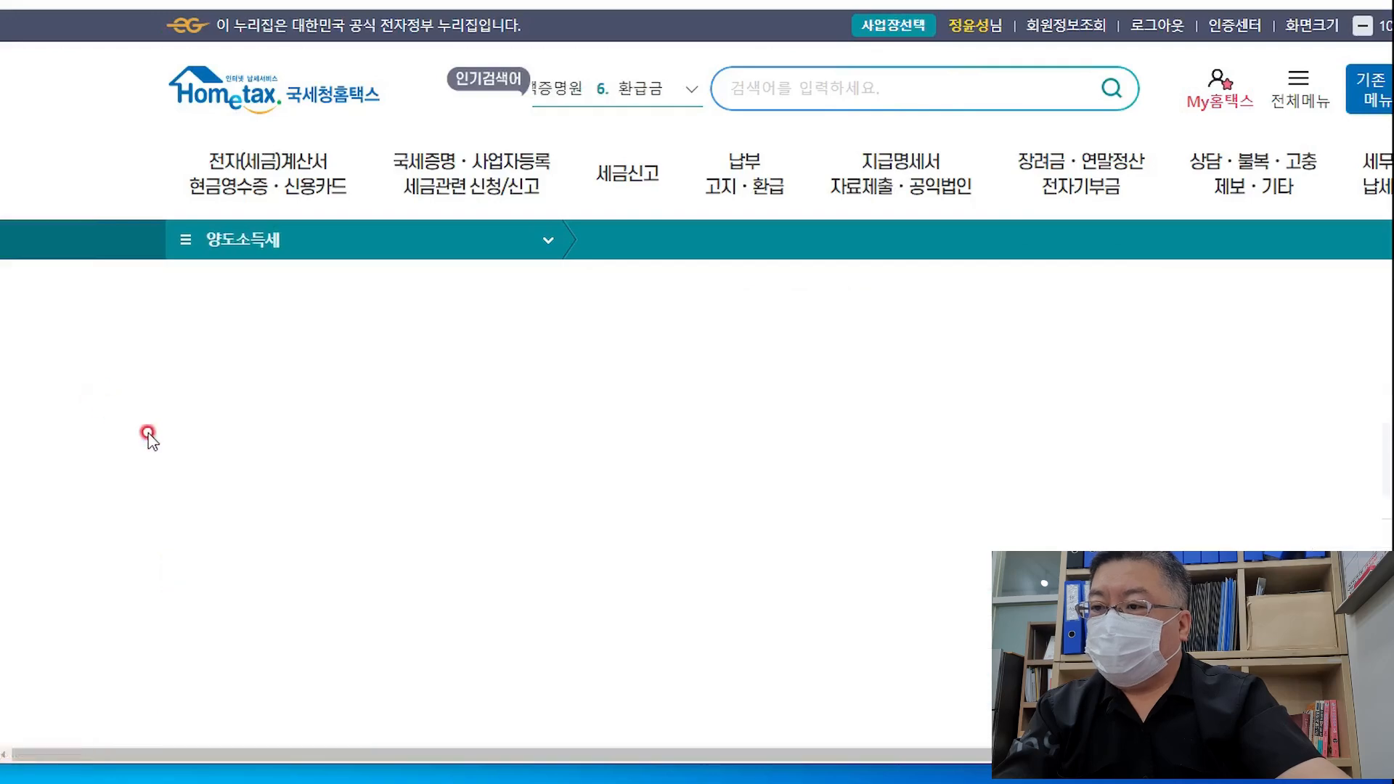
# Choose 양도소득세 신고하기 on the capital-gains portal
pyautogui.scroll(-3, 532, 533)
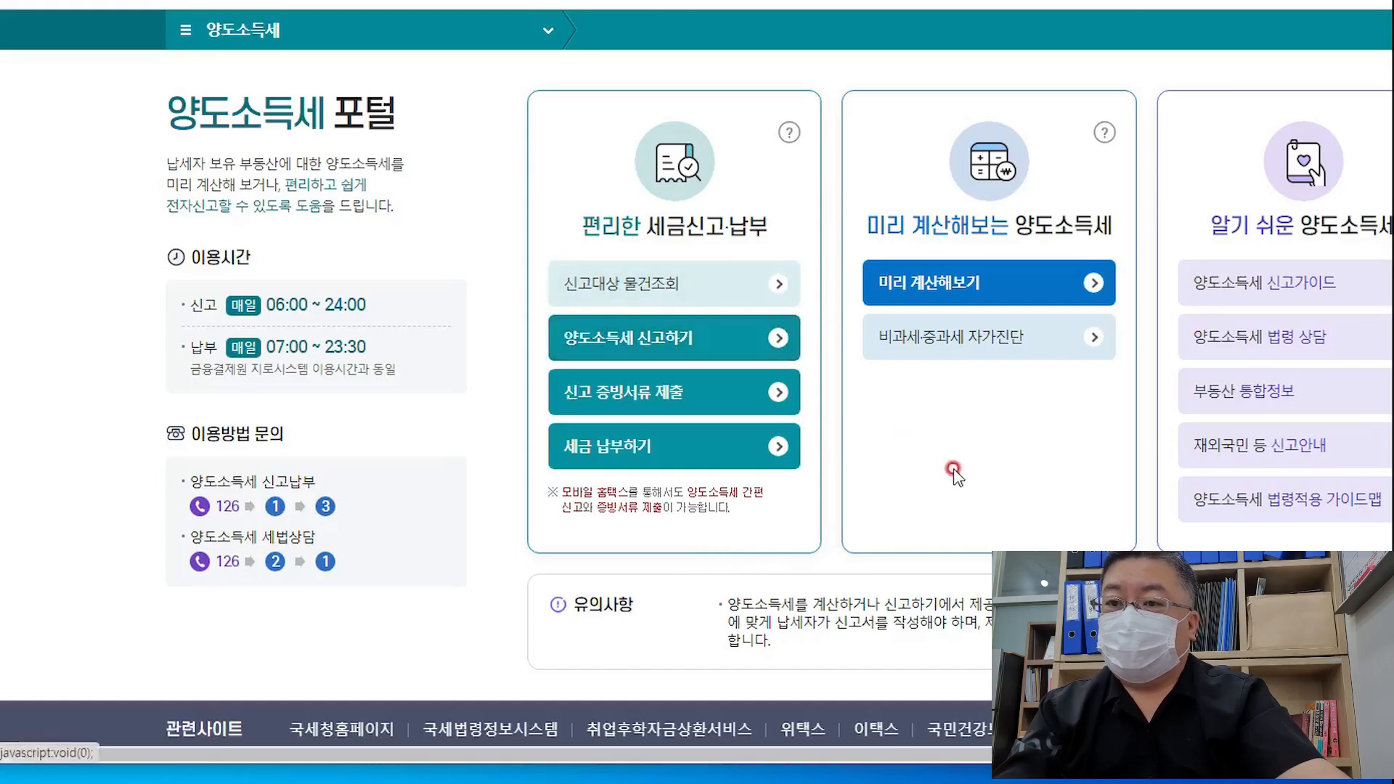
pyautogui.moveTo(635, 752)
pyautogui.mouseDown()
pyautogui.moveTo(688, 753)
pyautogui.moveTo(659, 752)
pyautogui.mouseUp()
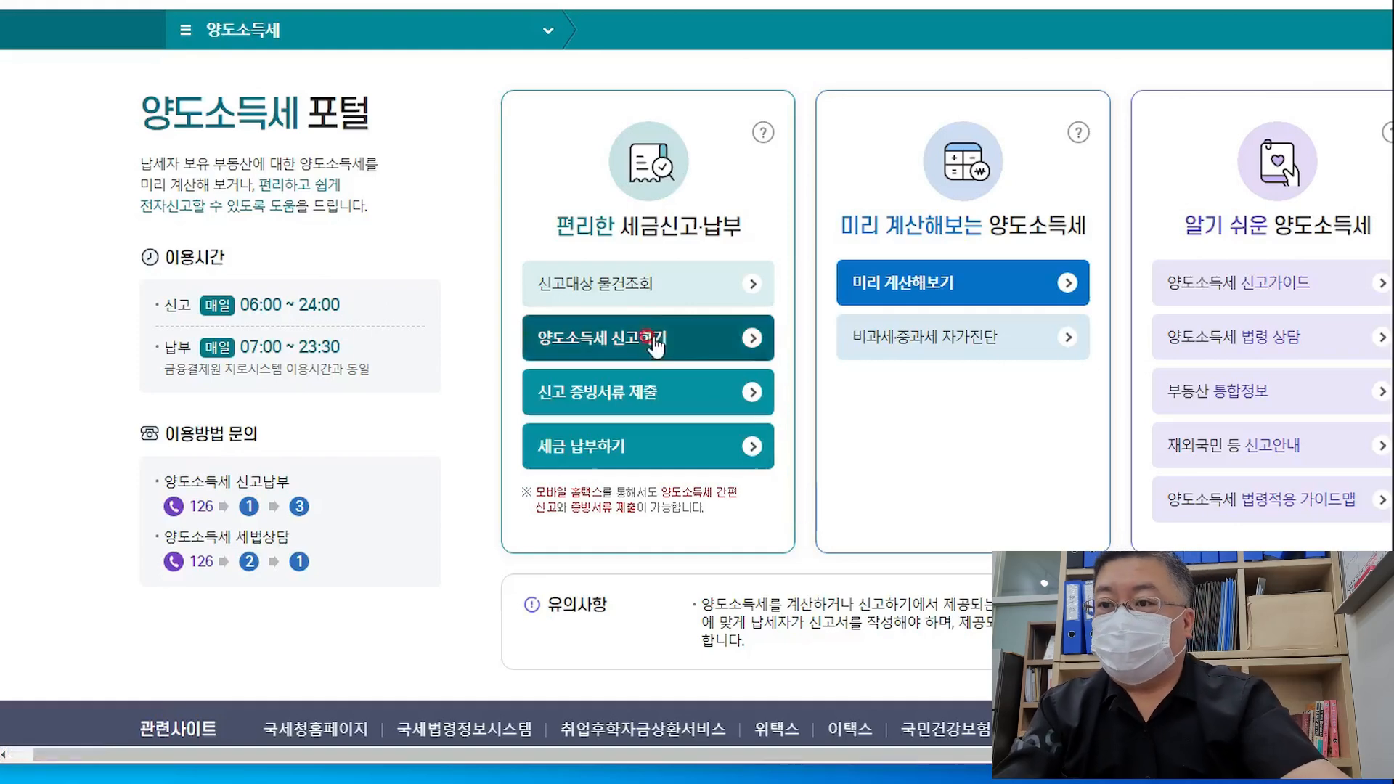
pyautogui.click(688, 338)
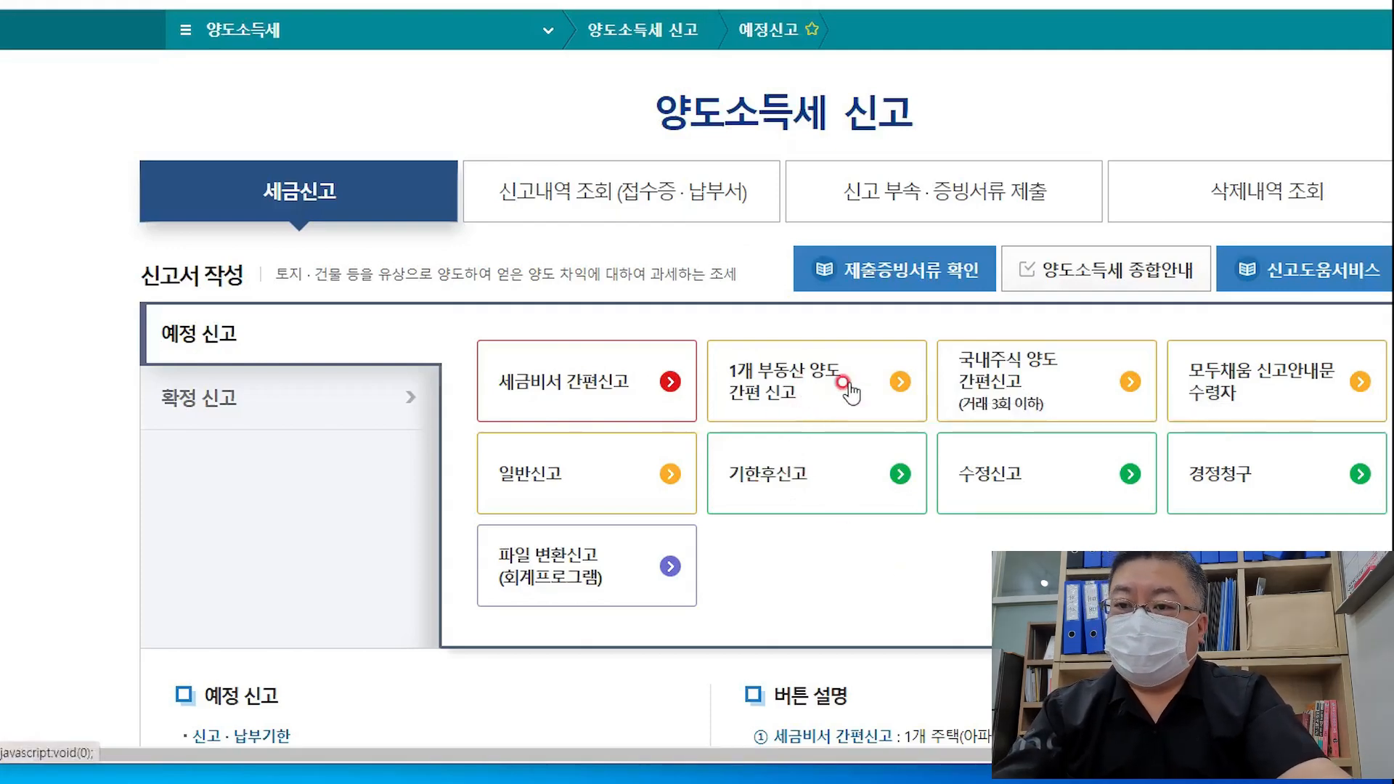
# Start the 1개 부동산 양도 간편신고 return via 간편신고서 and close the filing notice
pyautogui.click(880, 385)
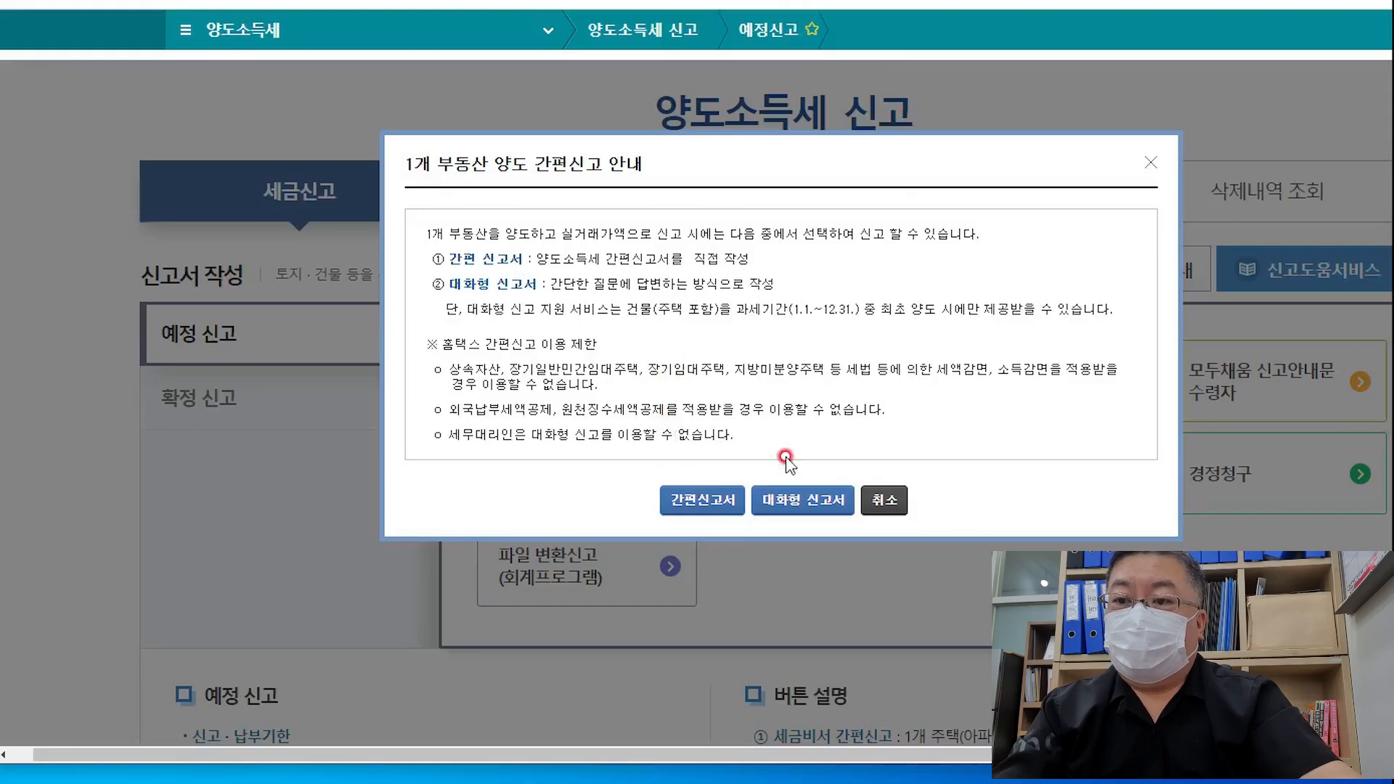
pyautogui.click(719, 511)
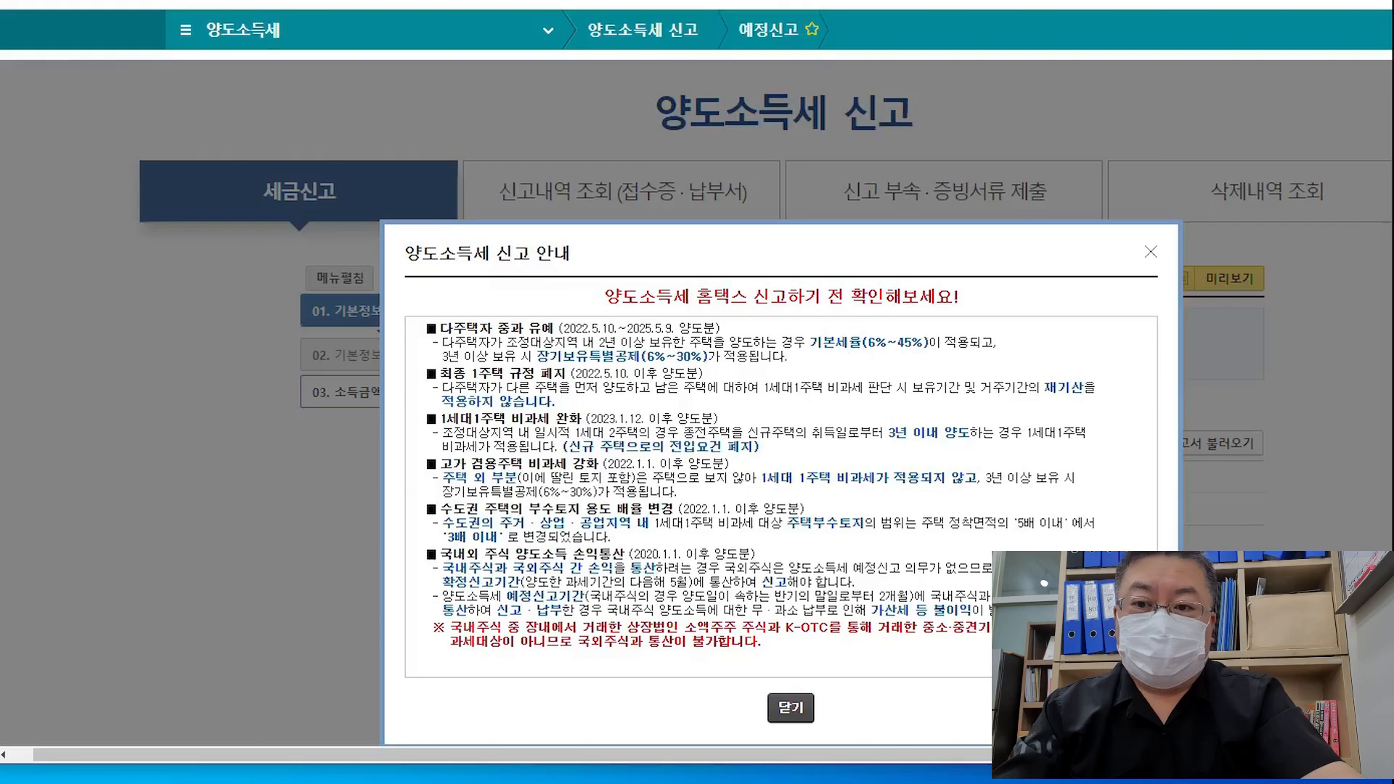
pyautogui.click(790, 707)
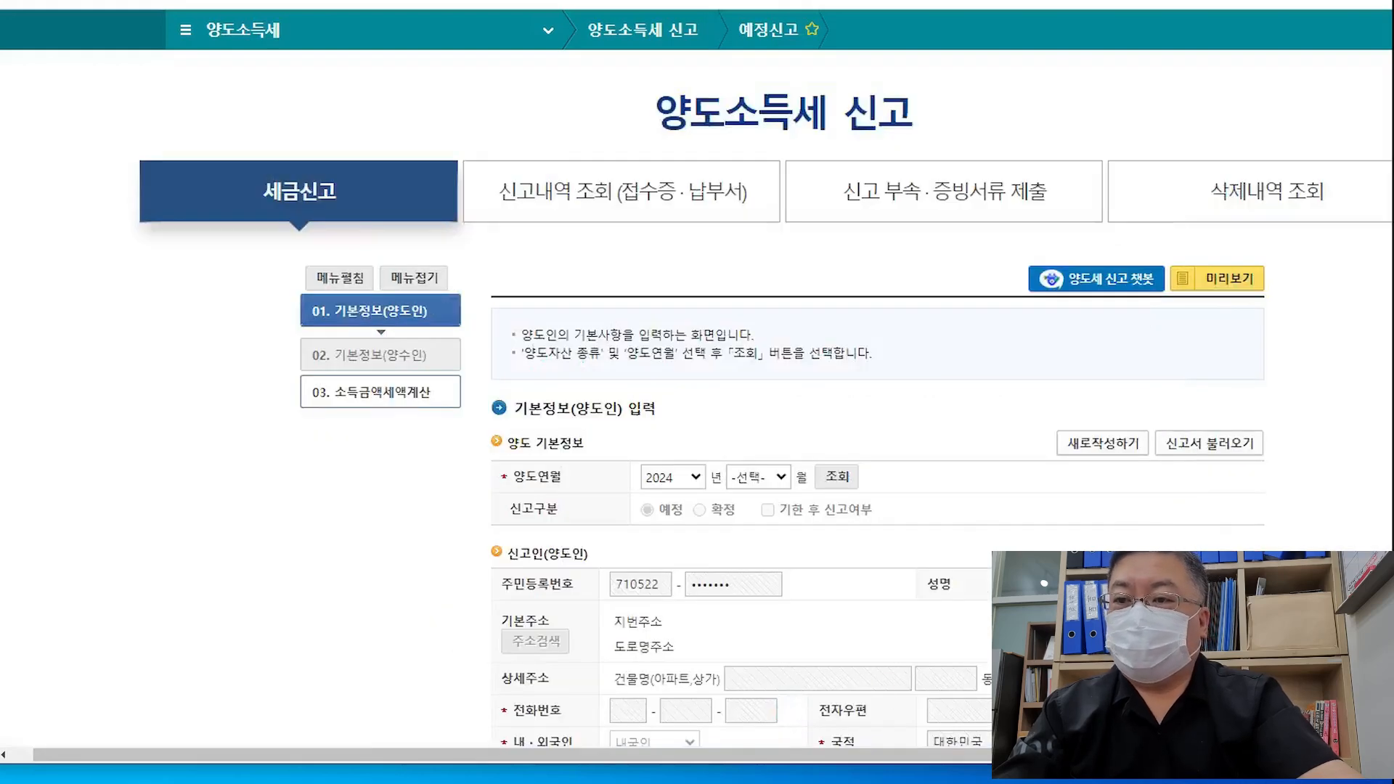
# Set 양도연월 to 2024-06, look it up, and confirm starting a new return
pyautogui.click(778, 477)
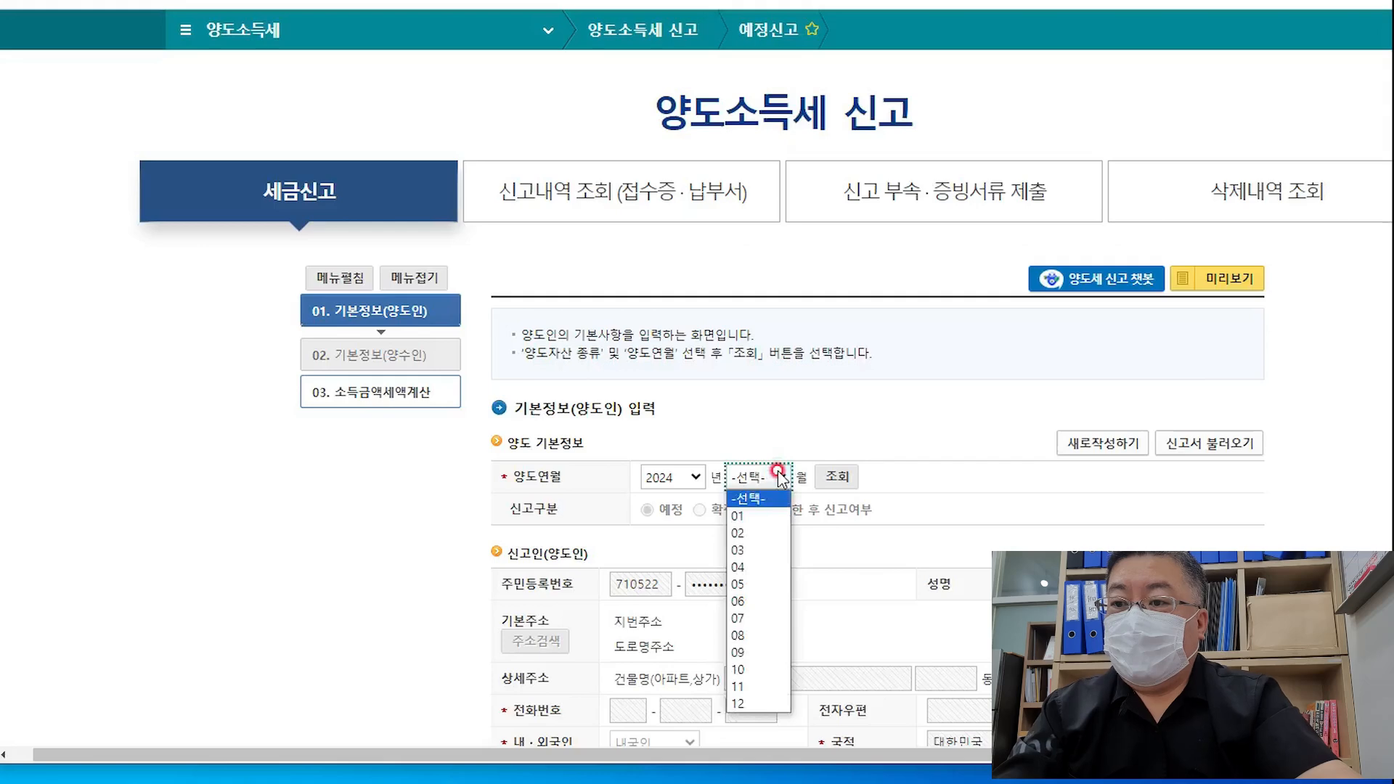
pyautogui.click(771, 600)
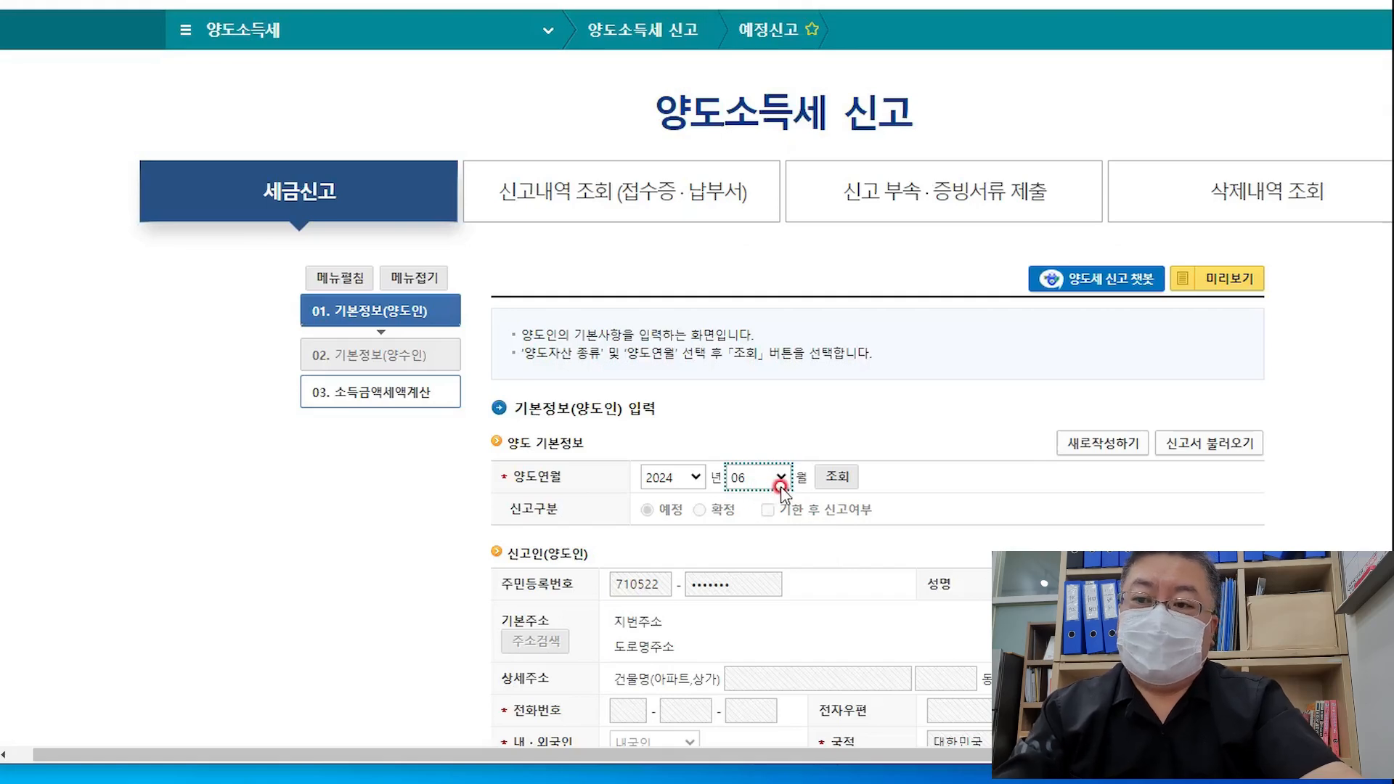
pyautogui.click(840, 479)
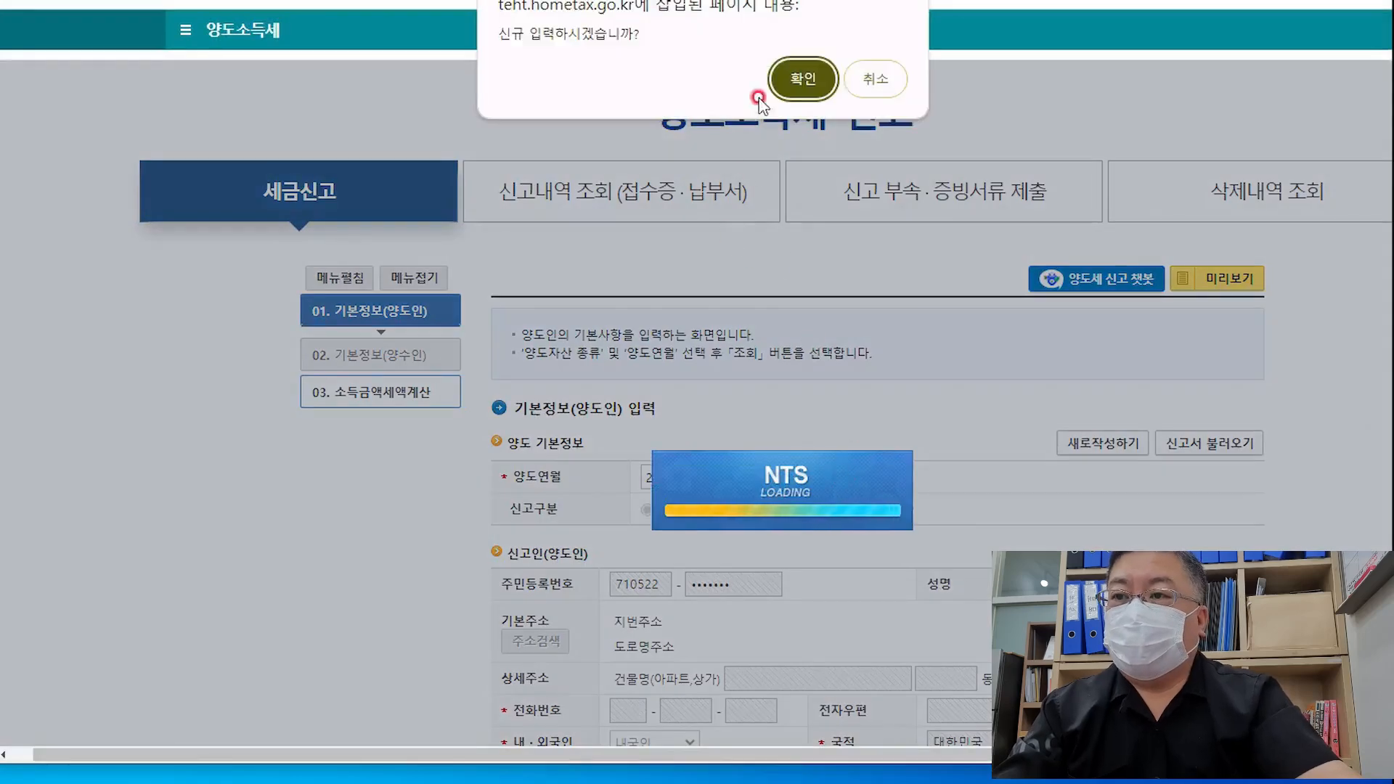
pyautogui.click(786, 79)
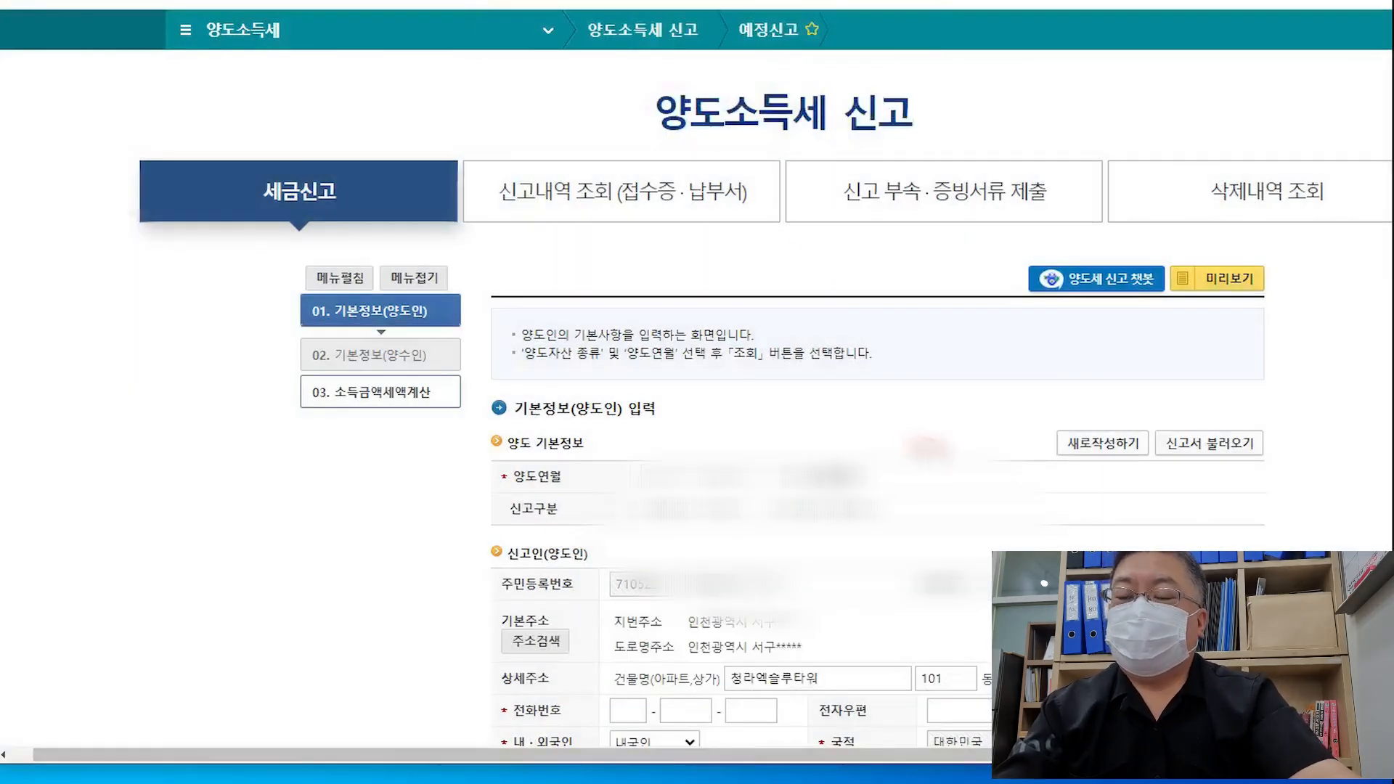
# Set the filer as 내국인 and 거주자, then save the seller info
pyautogui.scroll(-1, 1069, 482)
pyautogui.scroll(-1, 1154, 508)
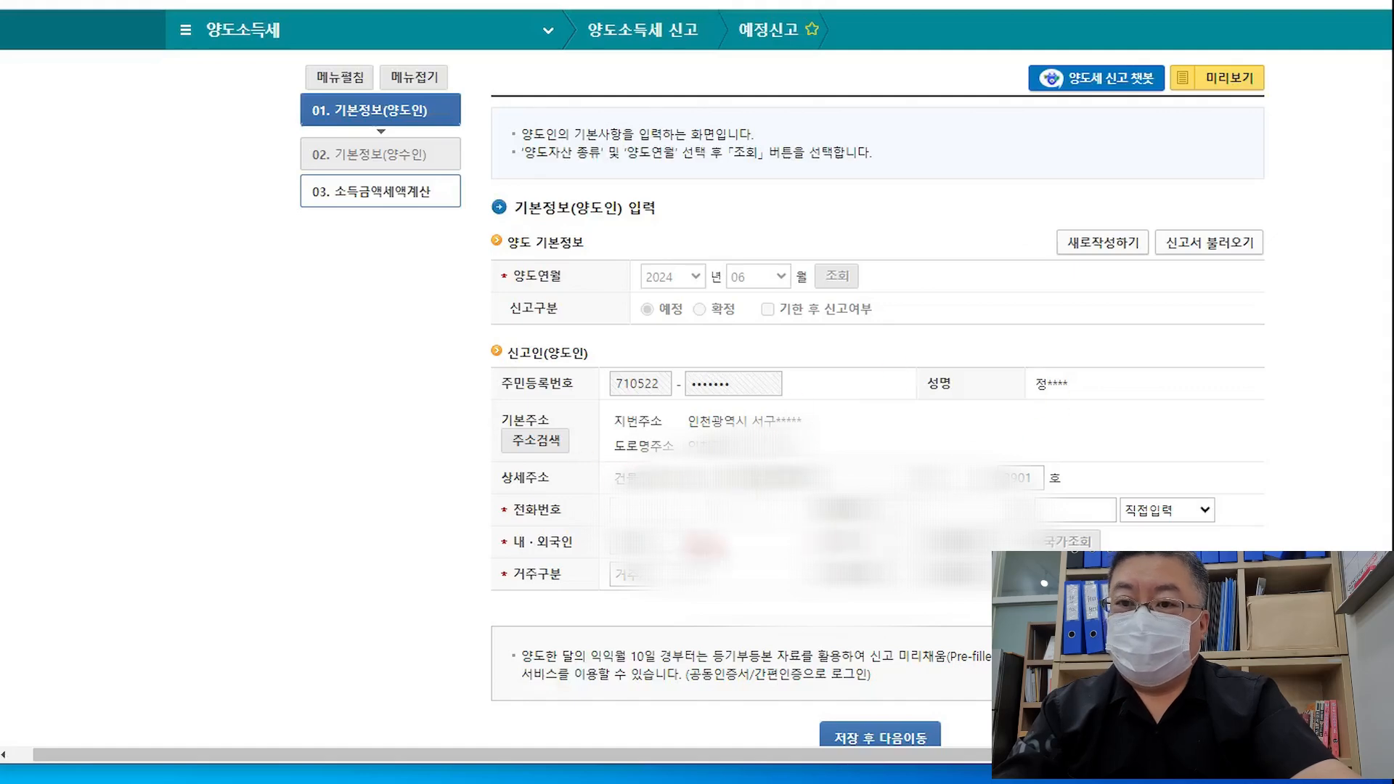
pyautogui.click(636, 509)
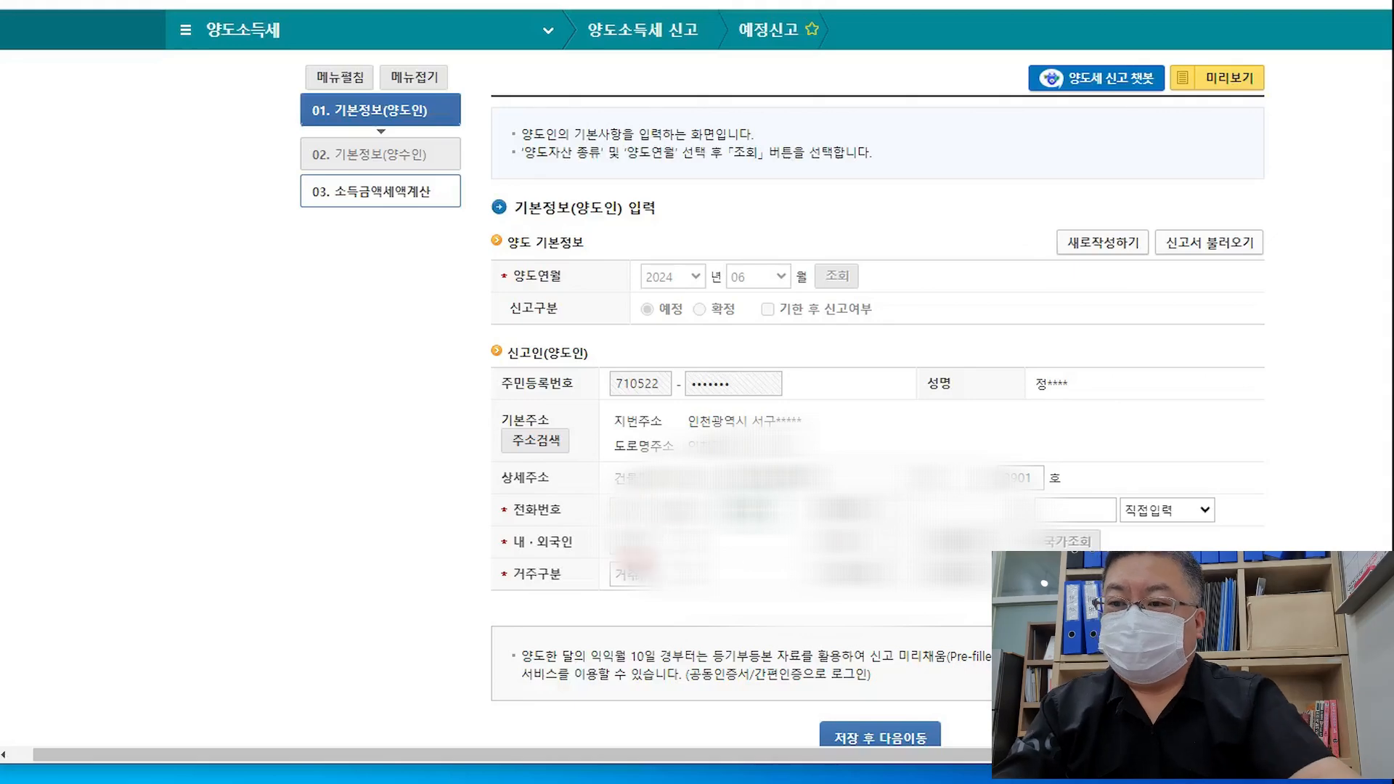
pyautogui.click(654, 544)
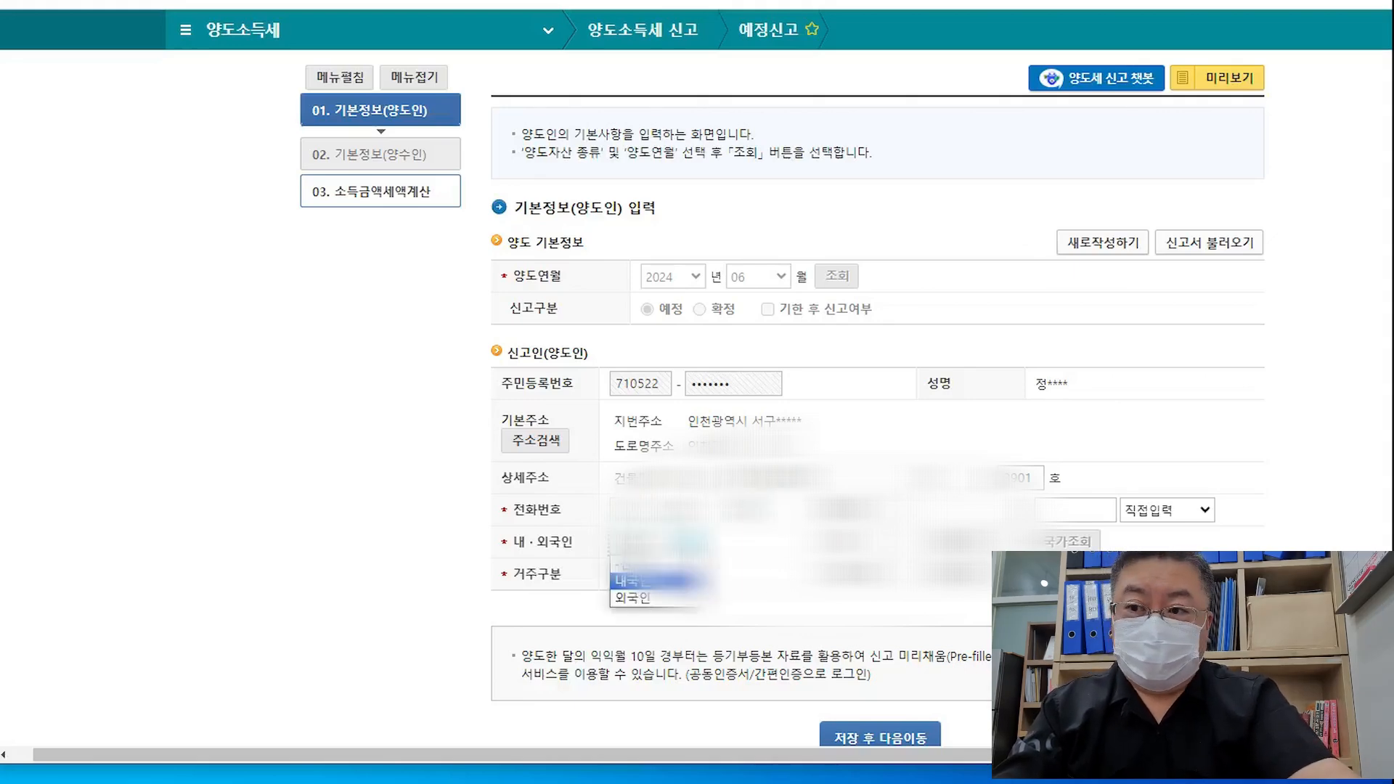
pyautogui.click(649, 581)
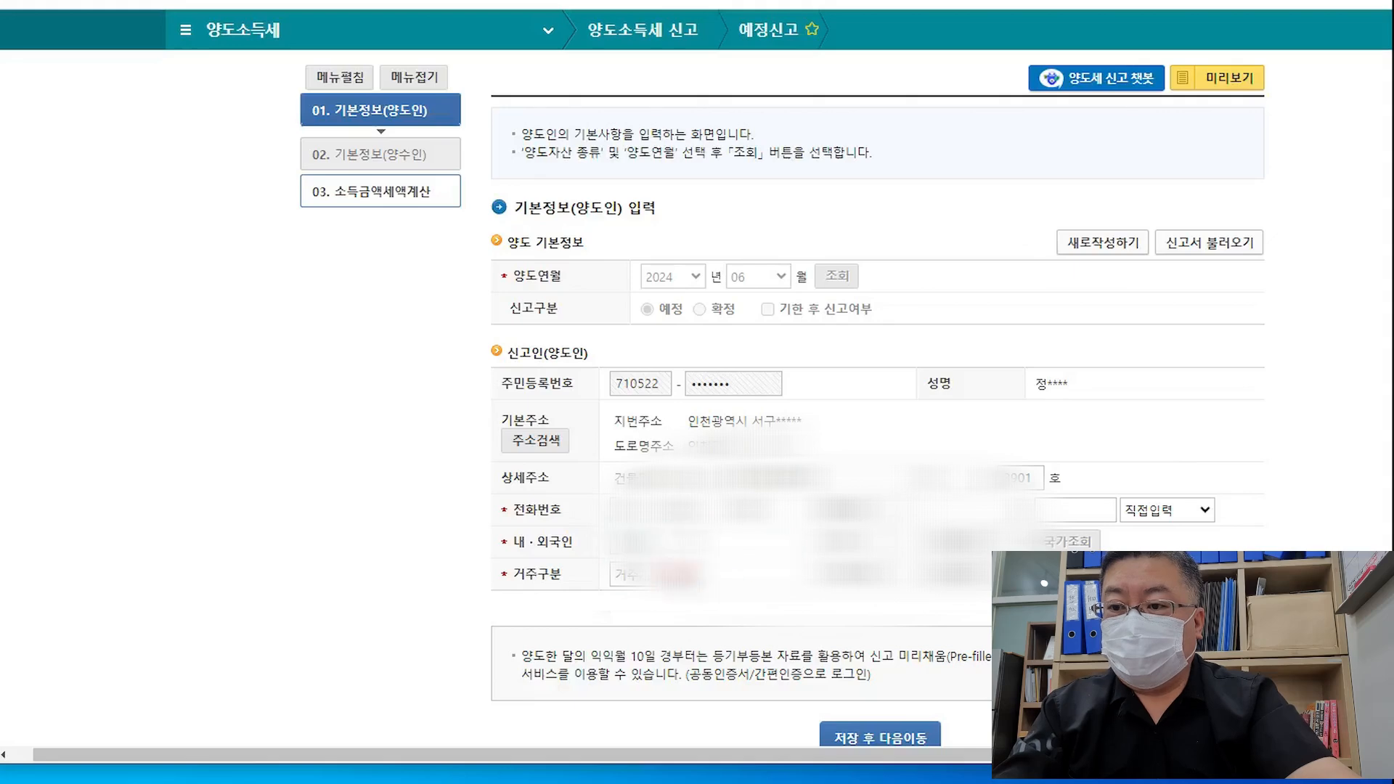
pyautogui.click(689, 573)
pyautogui.click(744, 580)
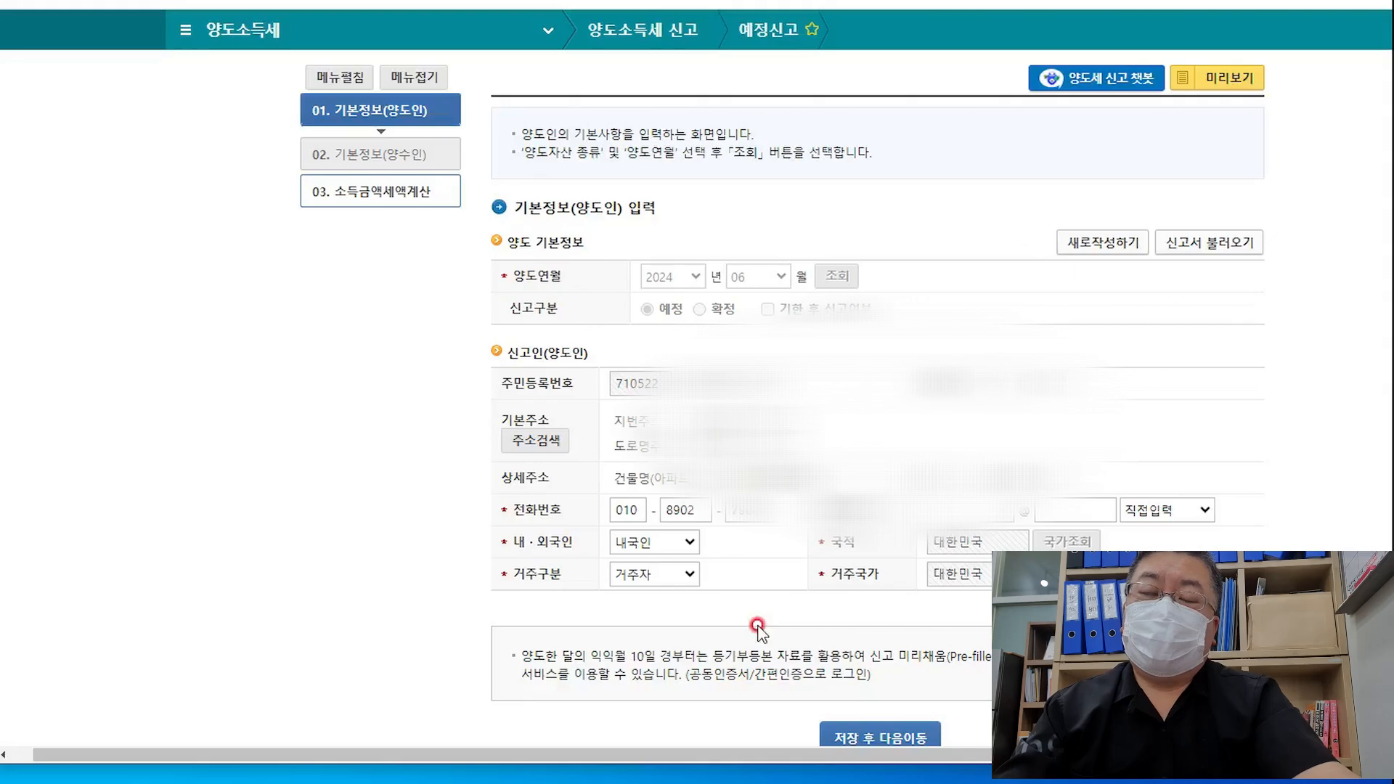
pyautogui.click(674, 579)
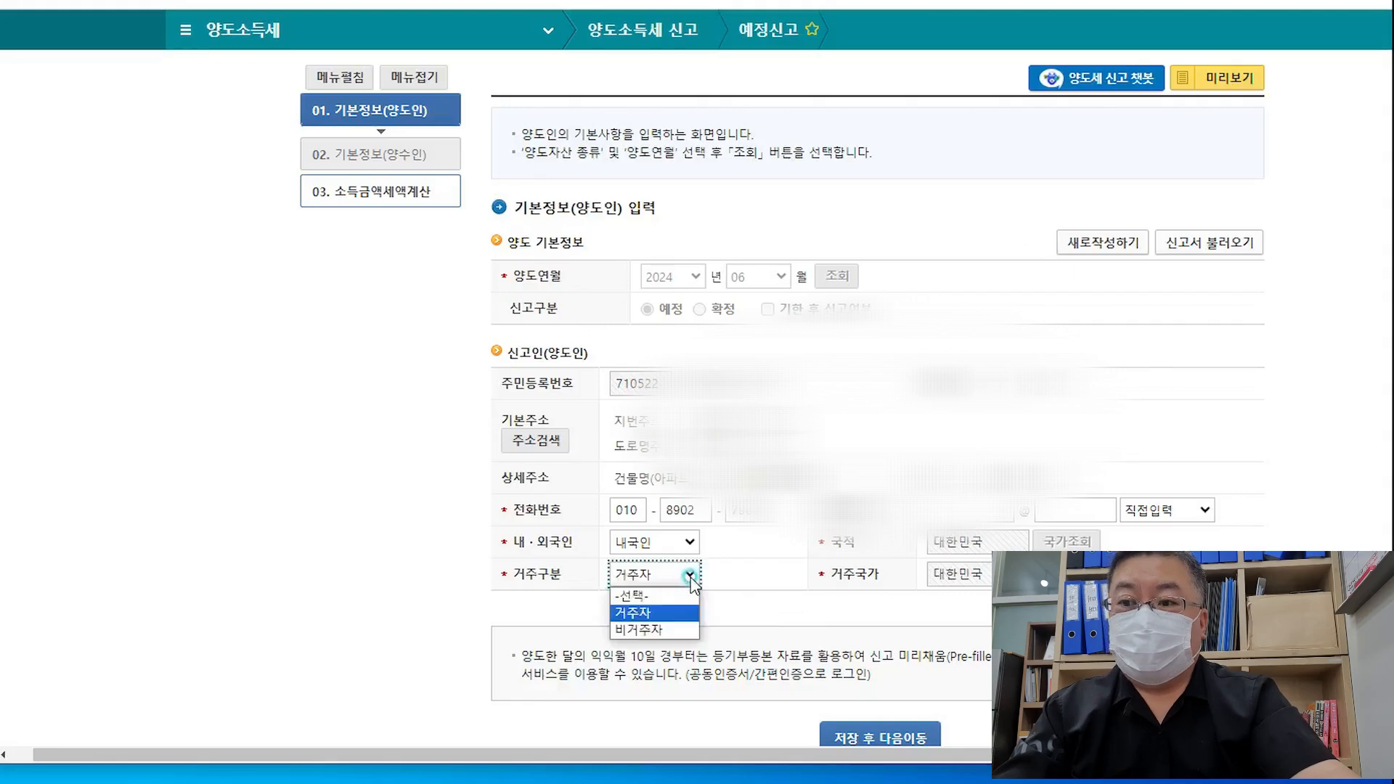
pyautogui.click(763, 592)
pyautogui.scroll(-2, 803, 579)
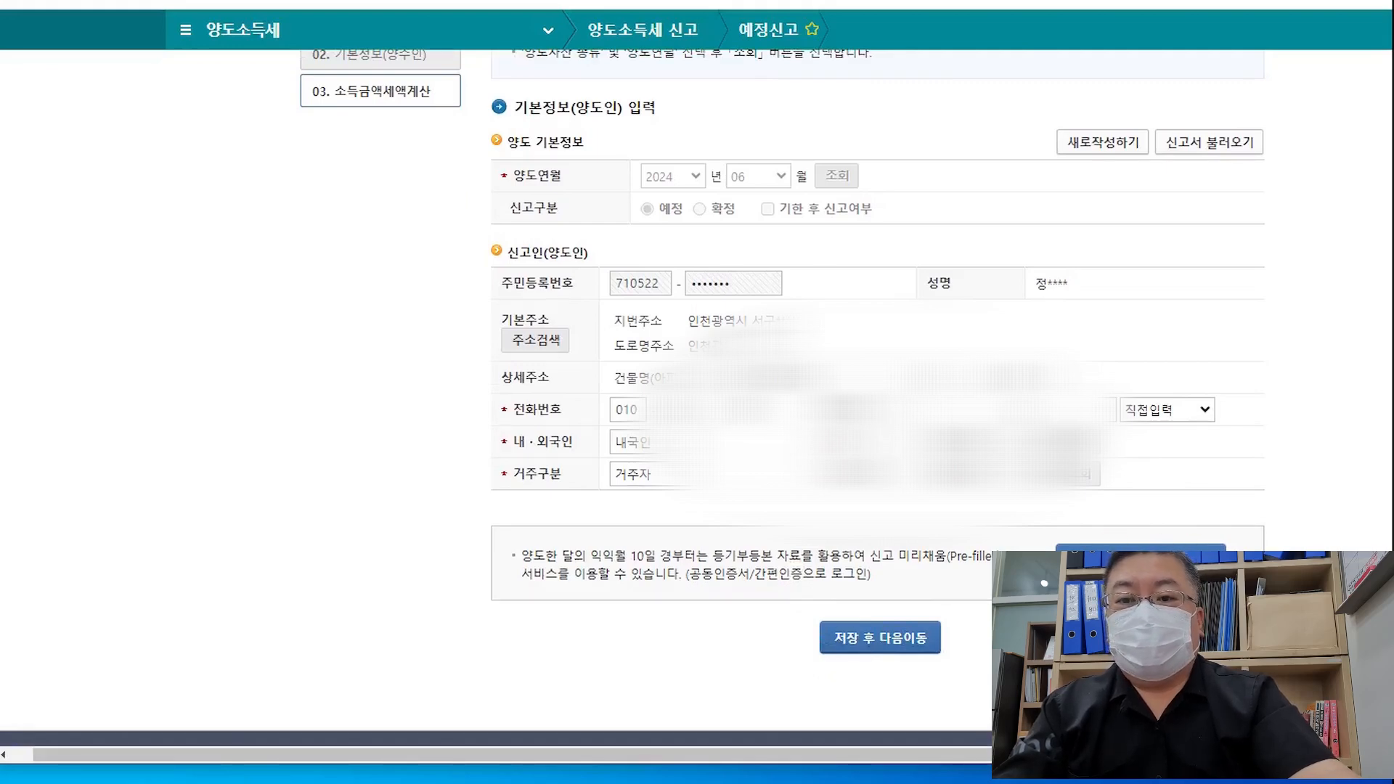
pyautogui.click(878, 639)
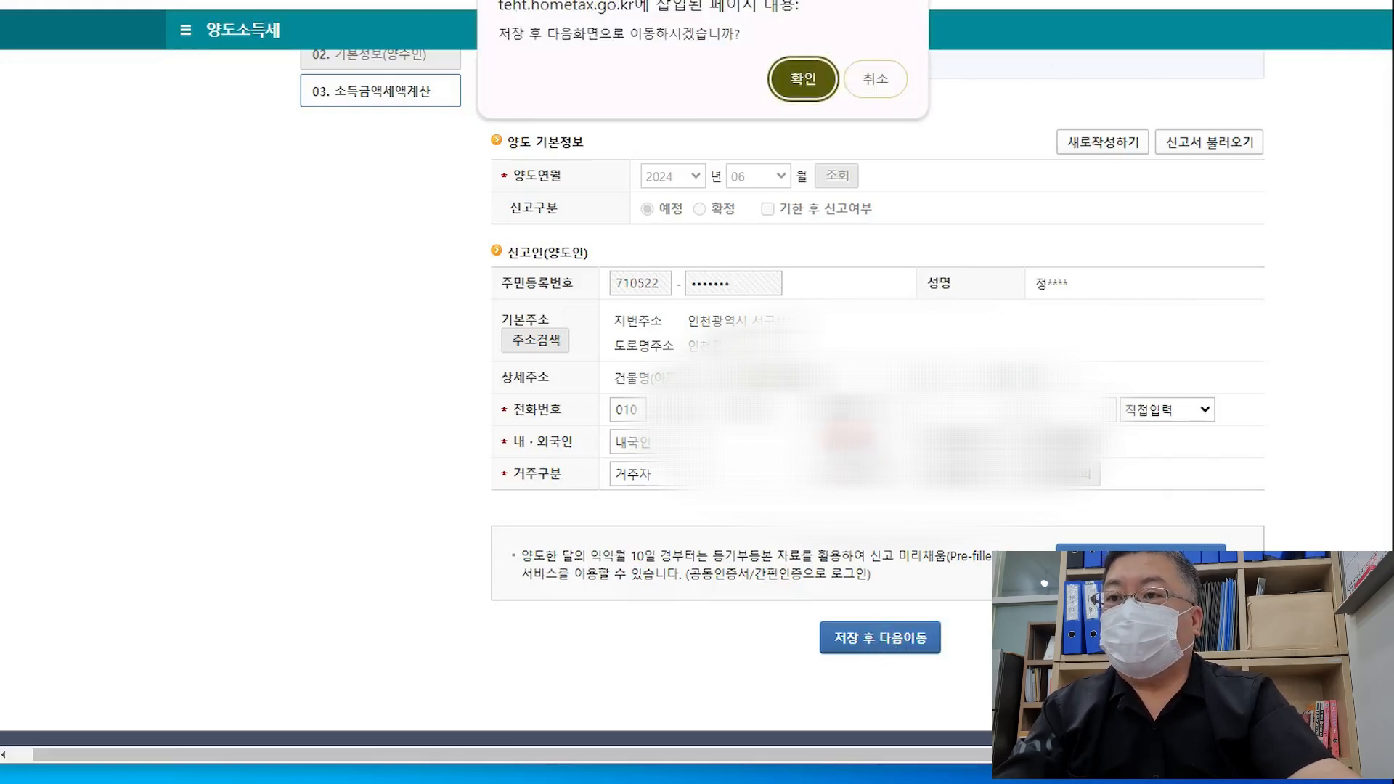
# Add a buyer and verify the buyer's resident registration number
pyautogui.click(806, 74)
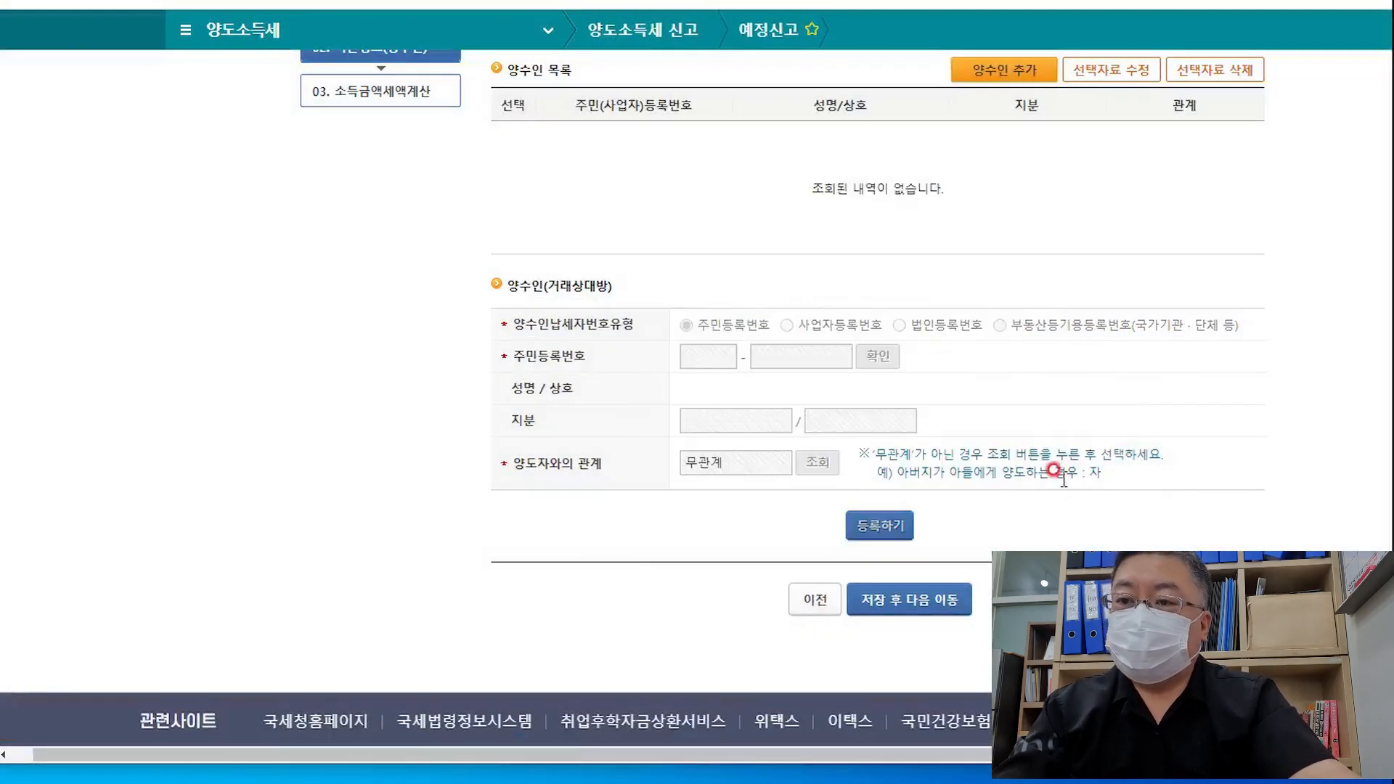
pyautogui.scroll(3, 1054, 470)
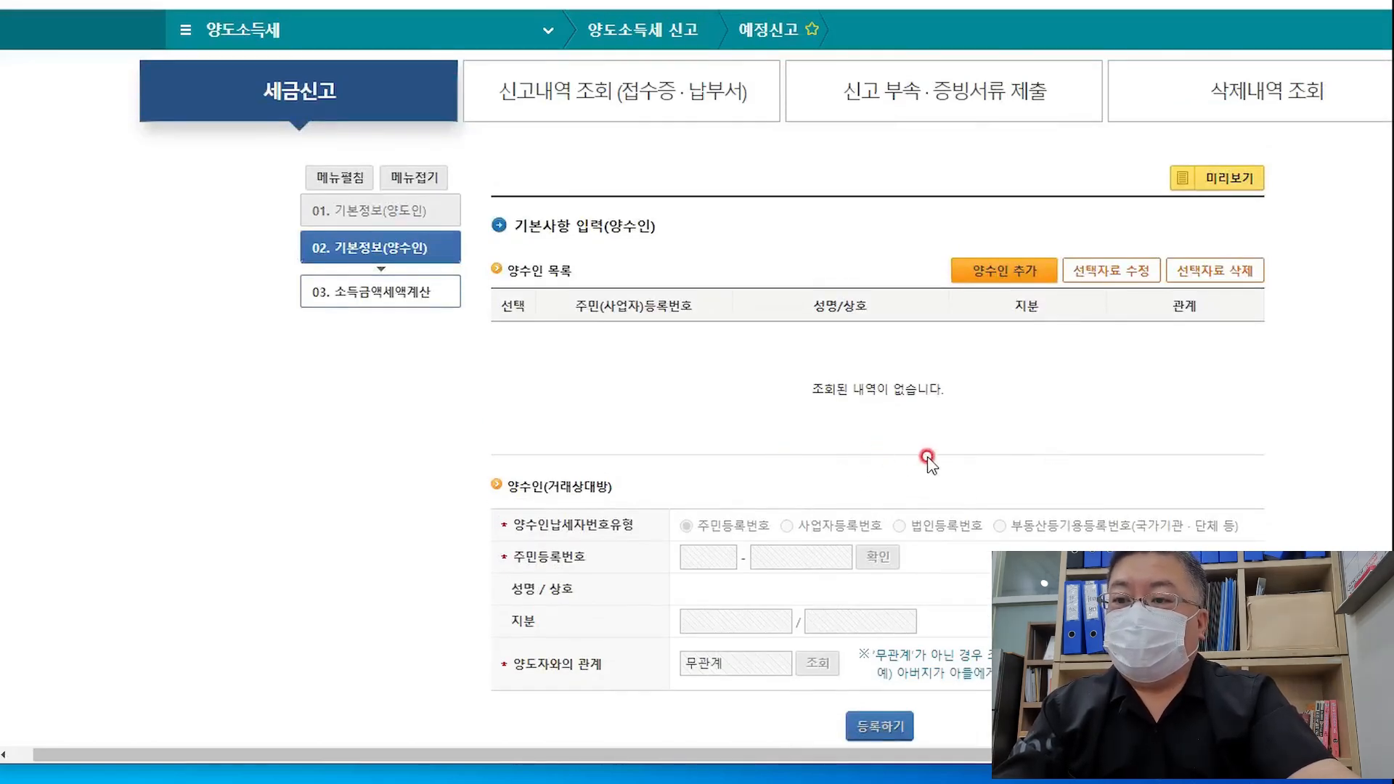
pyautogui.click(1005, 268)
pyautogui.scroll(-2, 1130, 520)
pyautogui.scroll(1, 1073, 460)
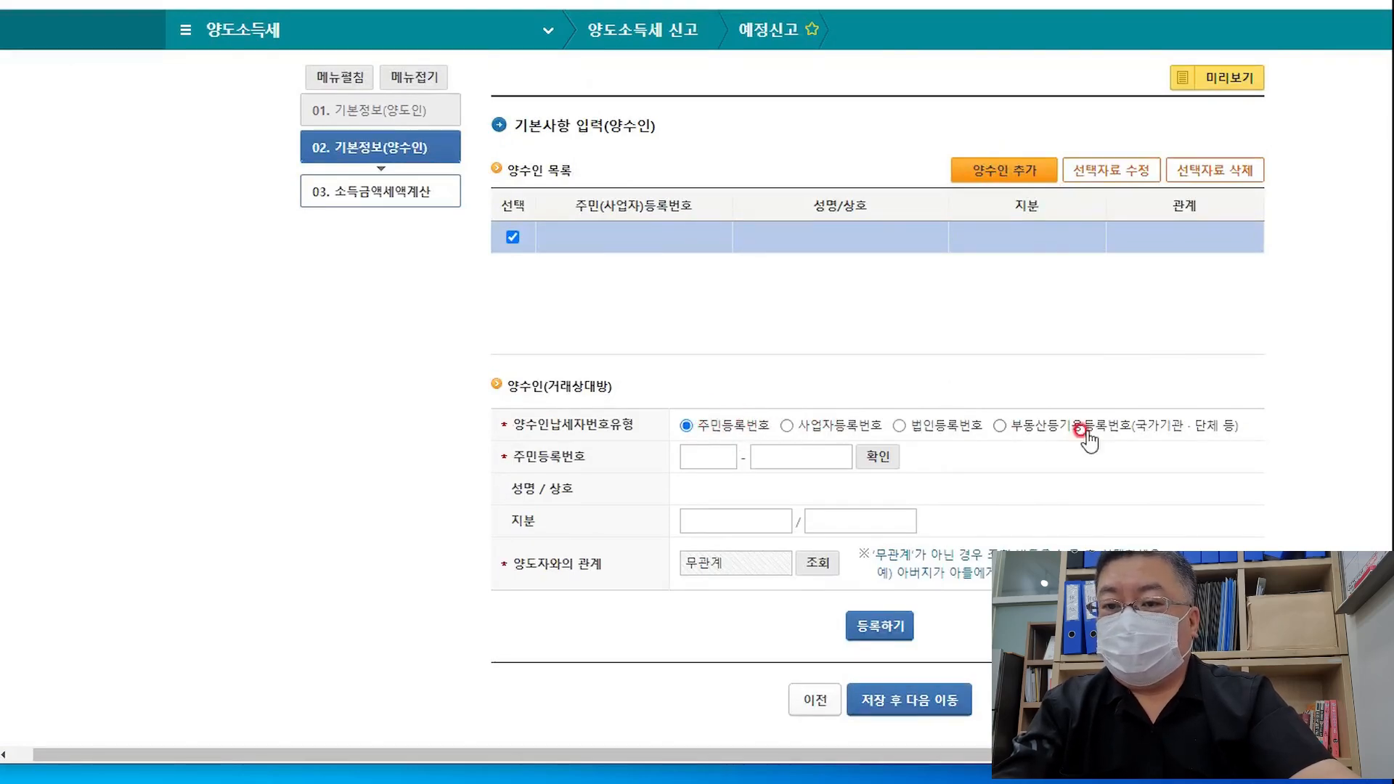
pyautogui.click(688, 455)
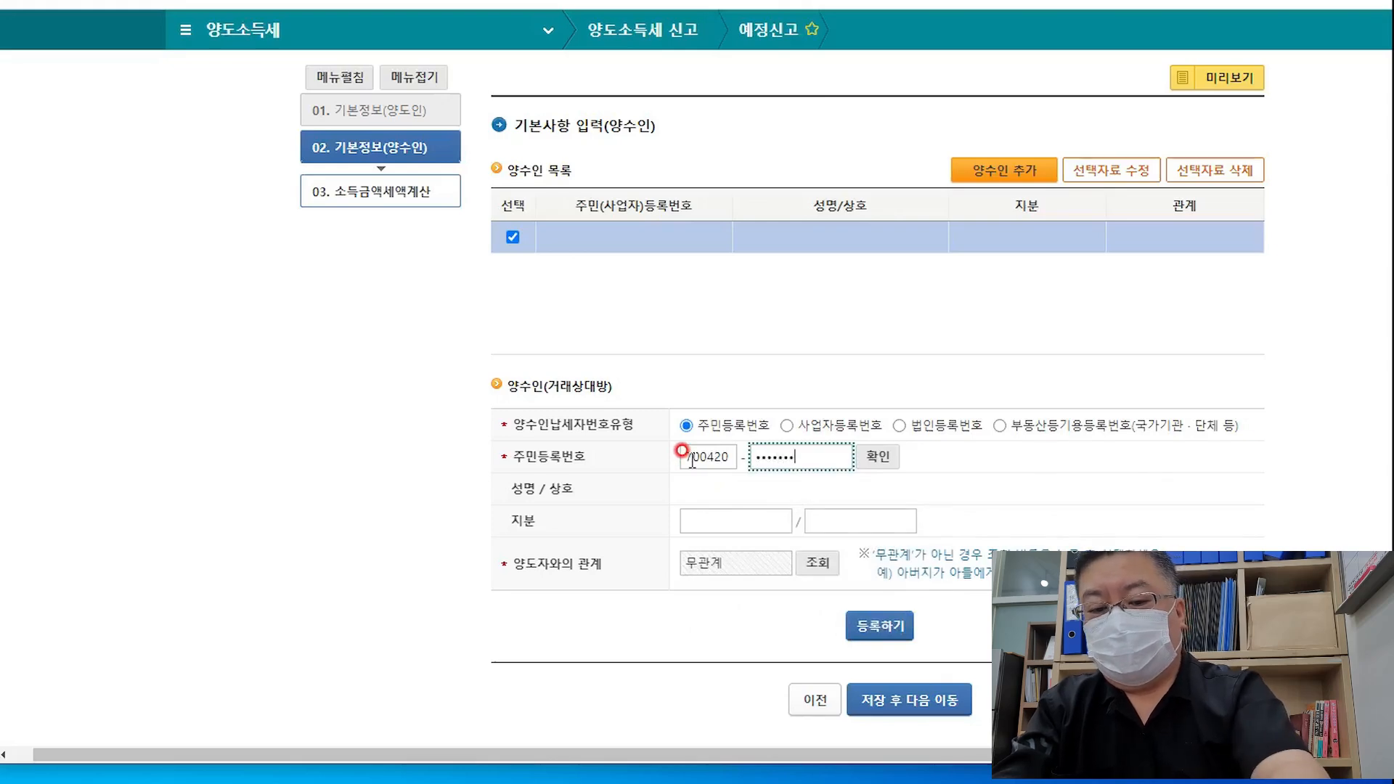
pyautogui.click(878, 456)
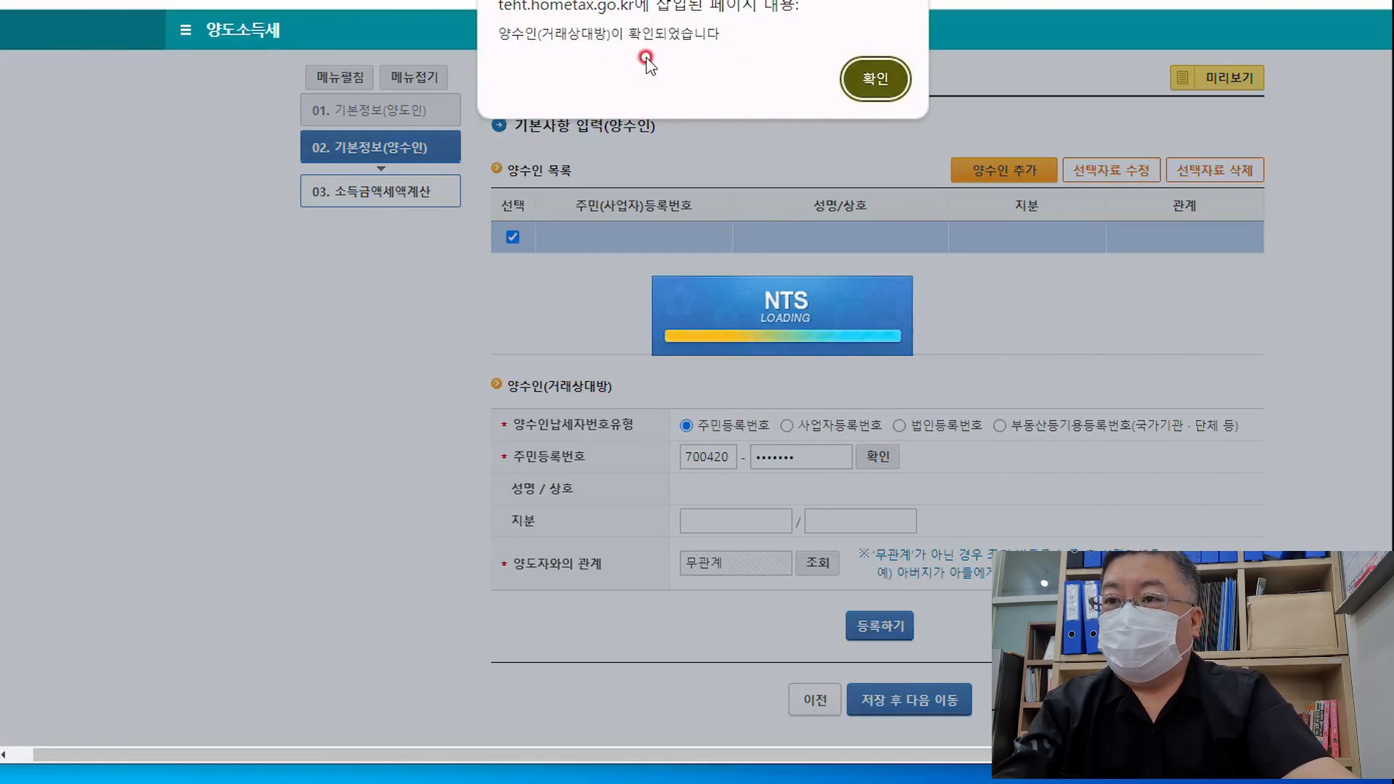
pyautogui.click(871, 79)
# Set the buyer's relationship to 무관계 and register the buyer in the list
pyautogui.click(728, 521)
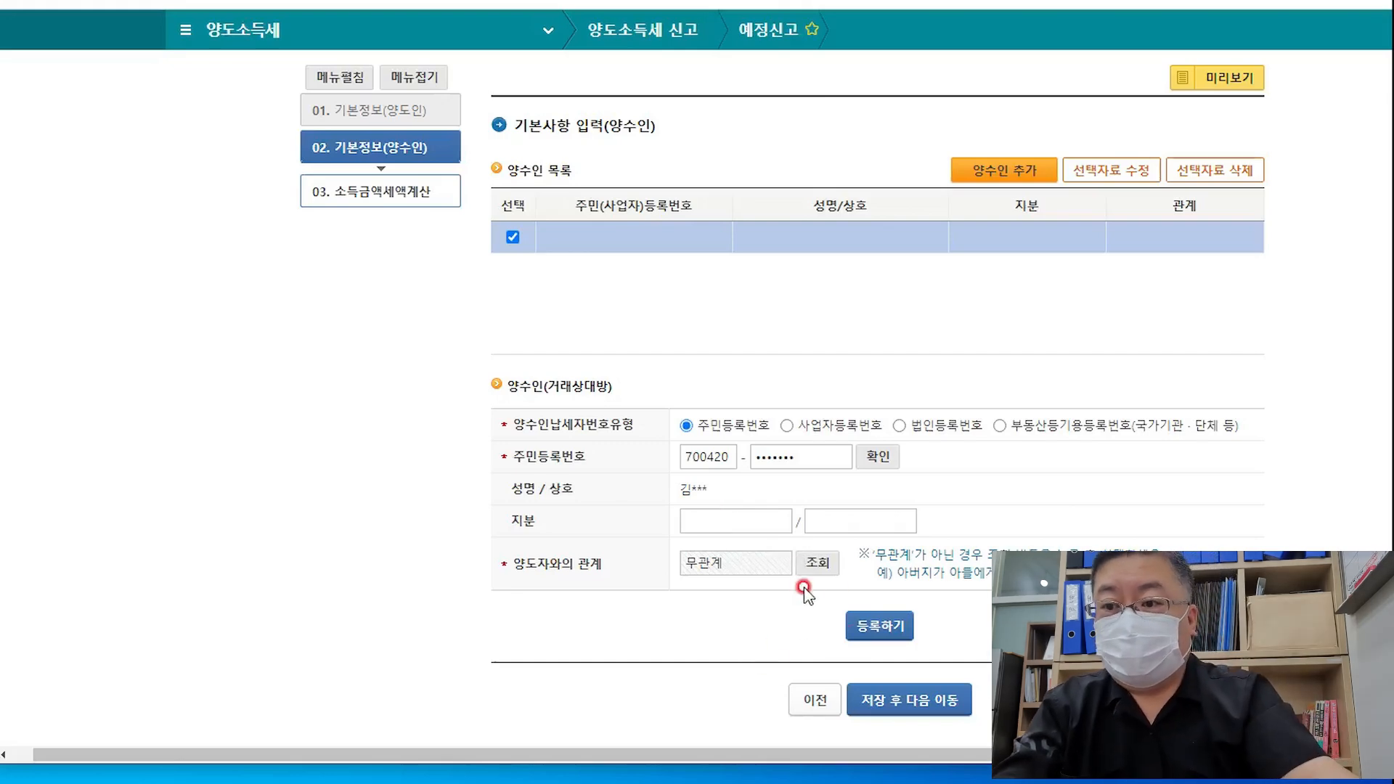
pyautogui.click(817, 567)
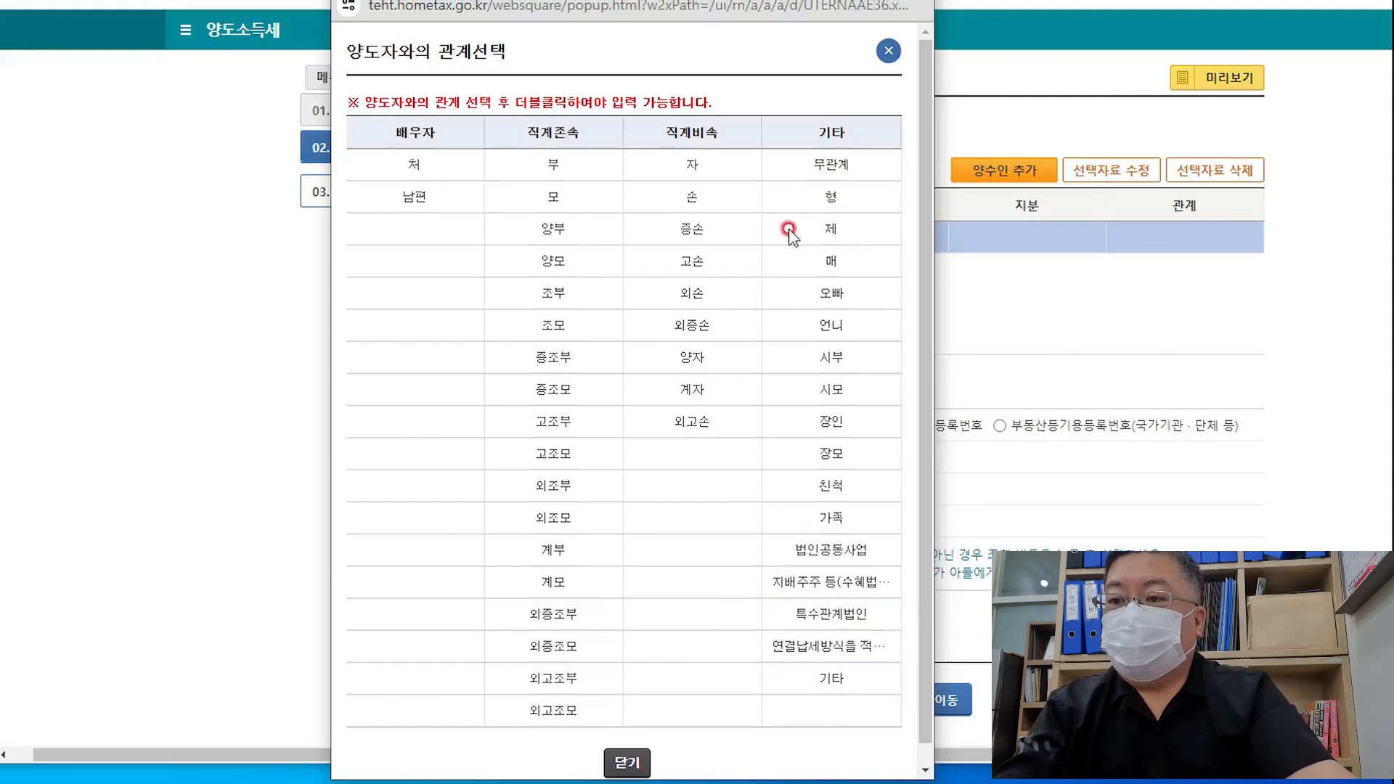
pyautogui.click(830, 164)
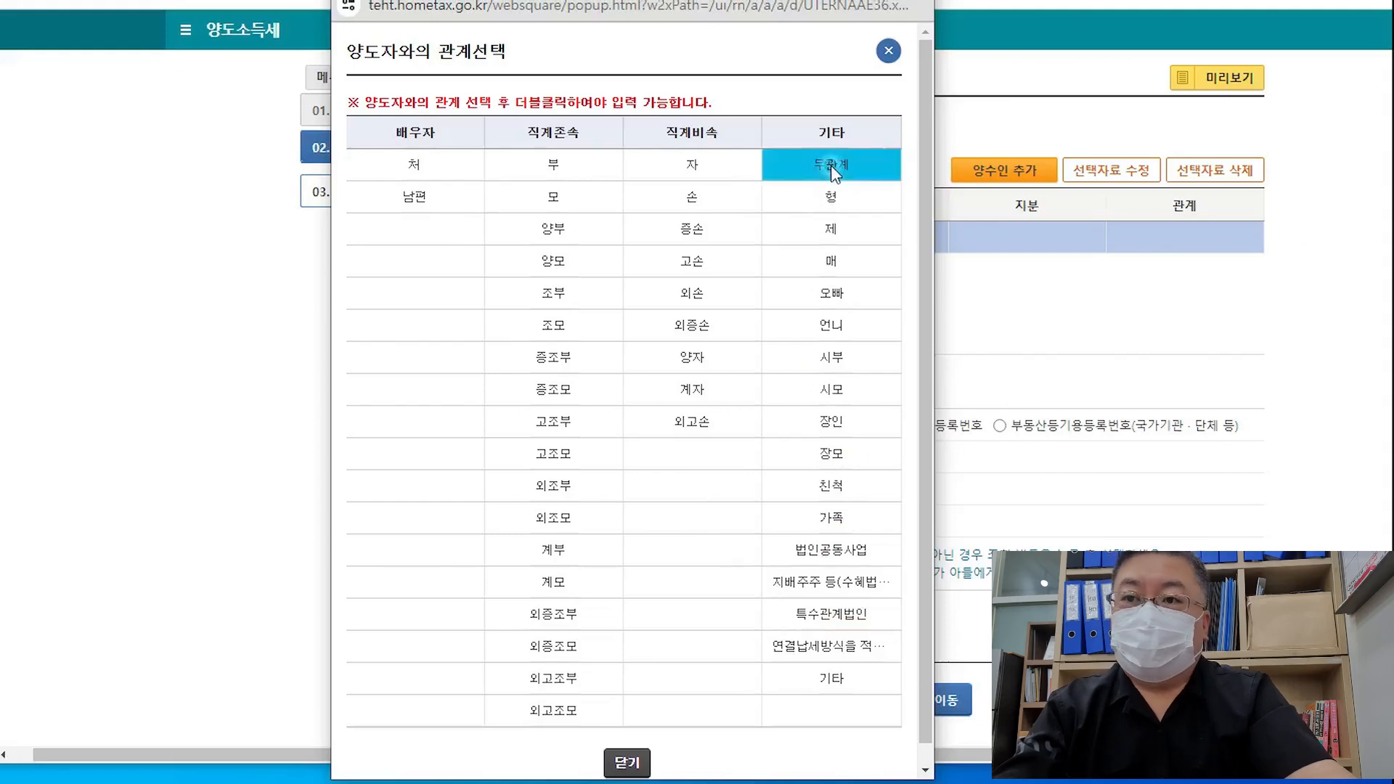
pyautogui.click(624, 761)
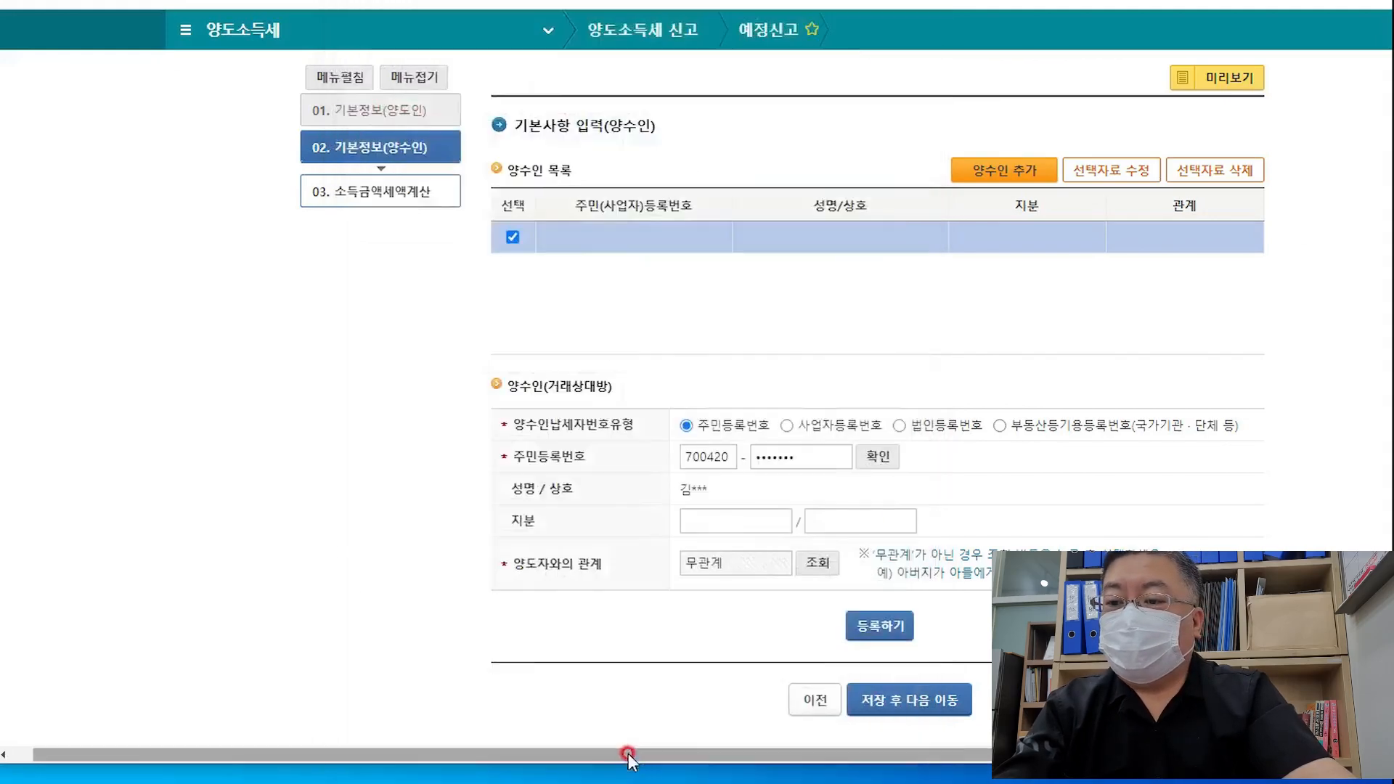
pyautogui.click(879, 625)
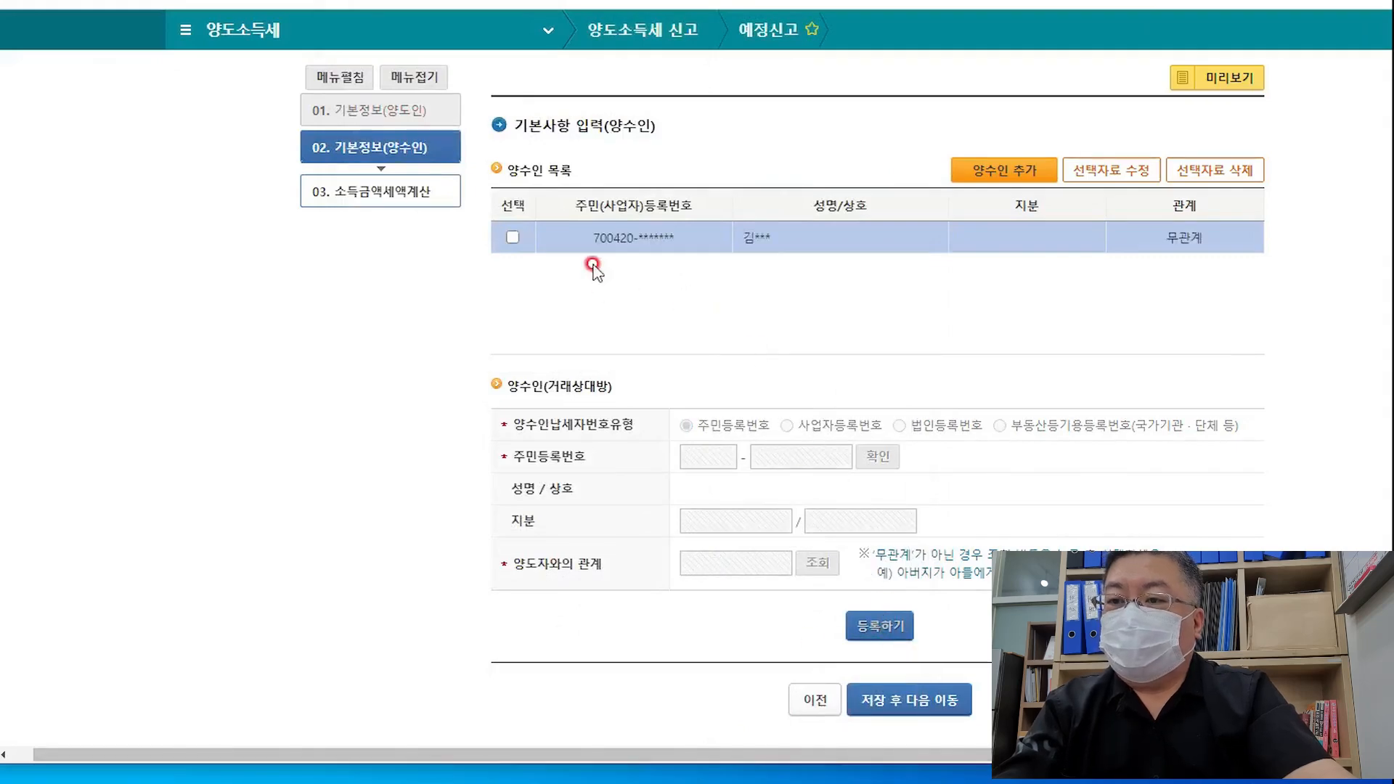
# Select the registered buyer row, save, and confirm moving to step 03
pyautogui.click(512, 239)
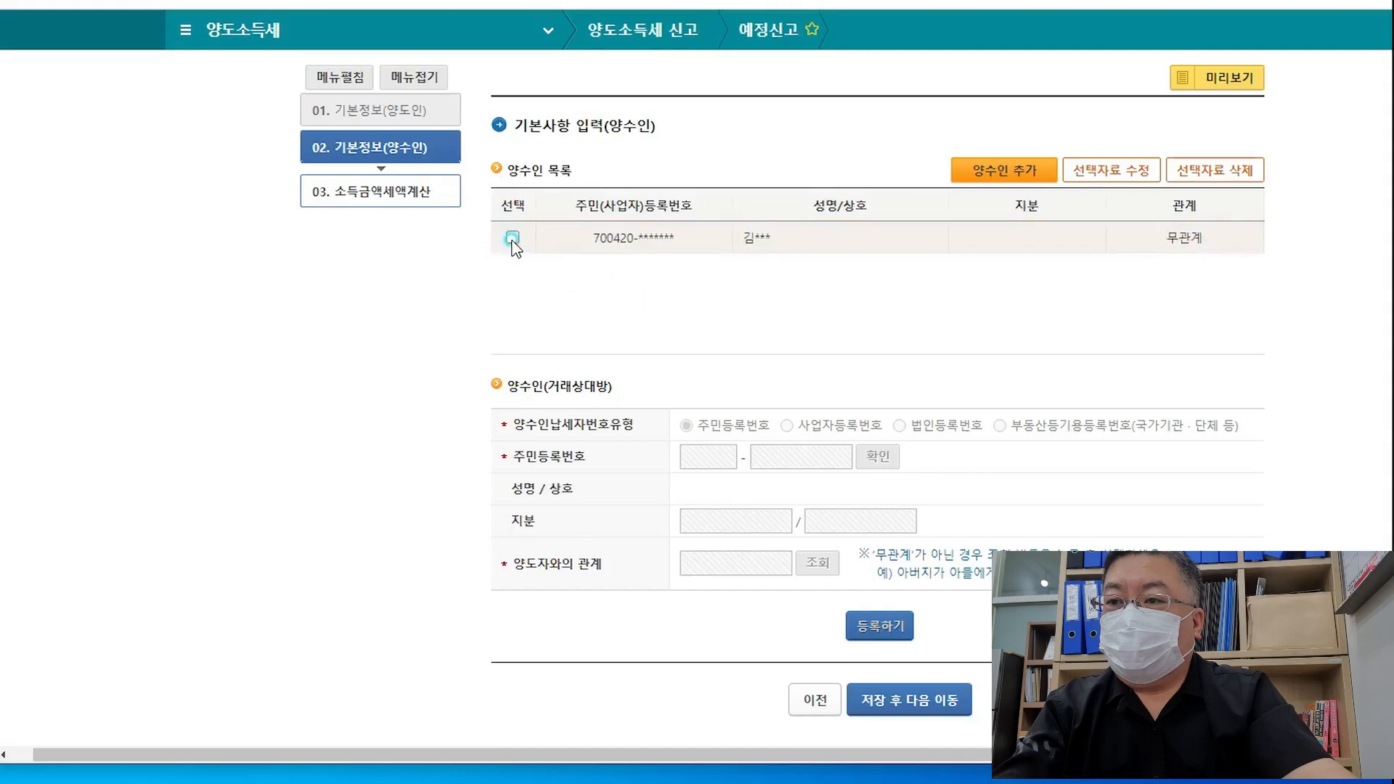
pyautogui.click(883, 266)
pyautogui.click(932, 702)
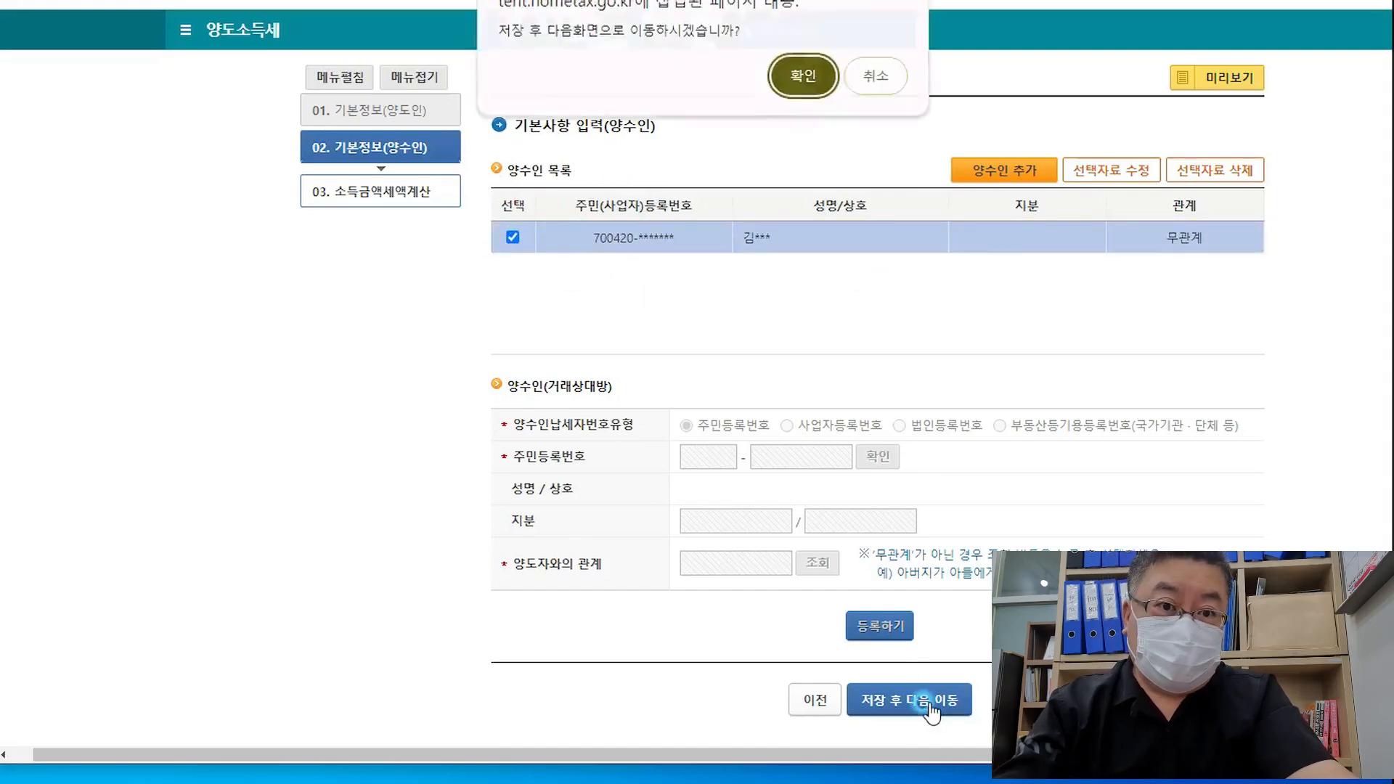
pyautogui.click(804, 80)
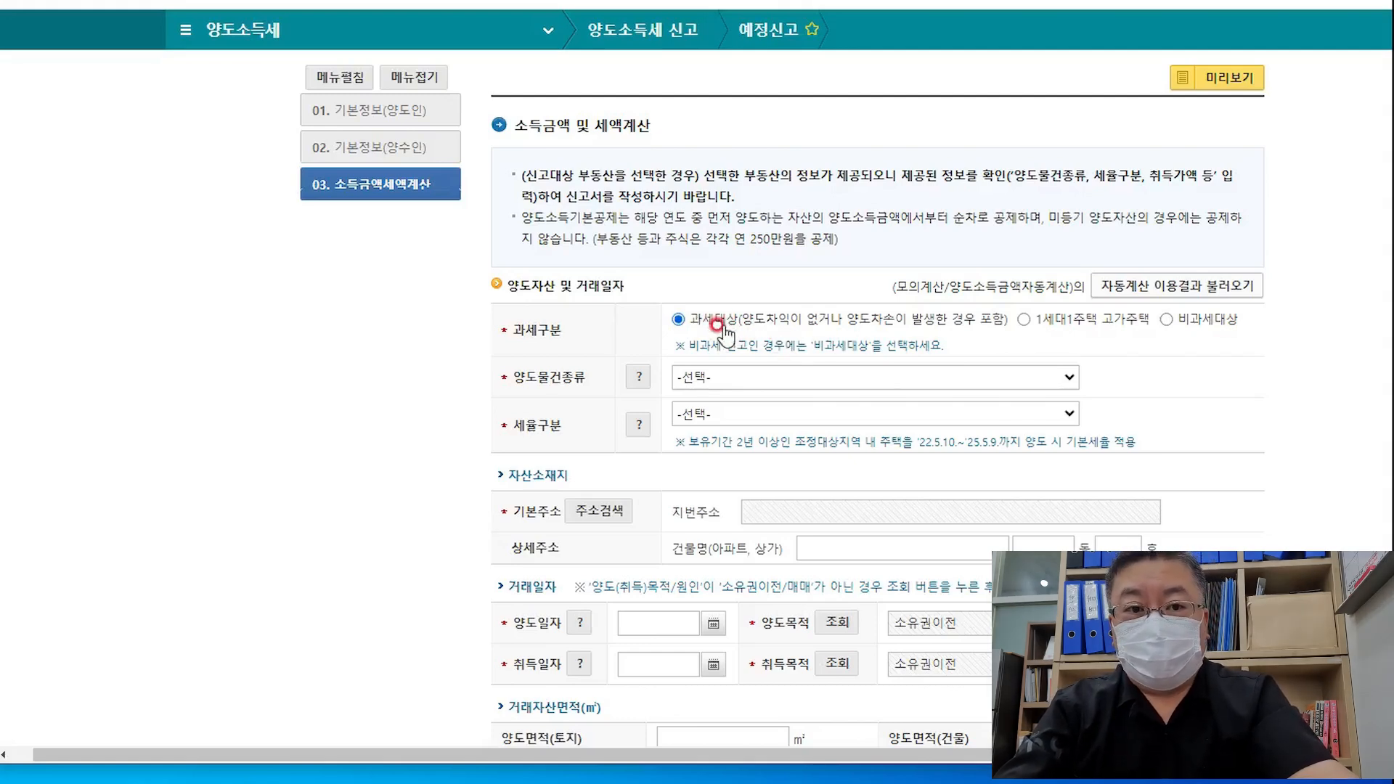
# Mark 과세구분 as 비과세대상, auto-filling 일반주택 and 기본세율 (2년이상 보유)
pyautogui.click(1166, 321)
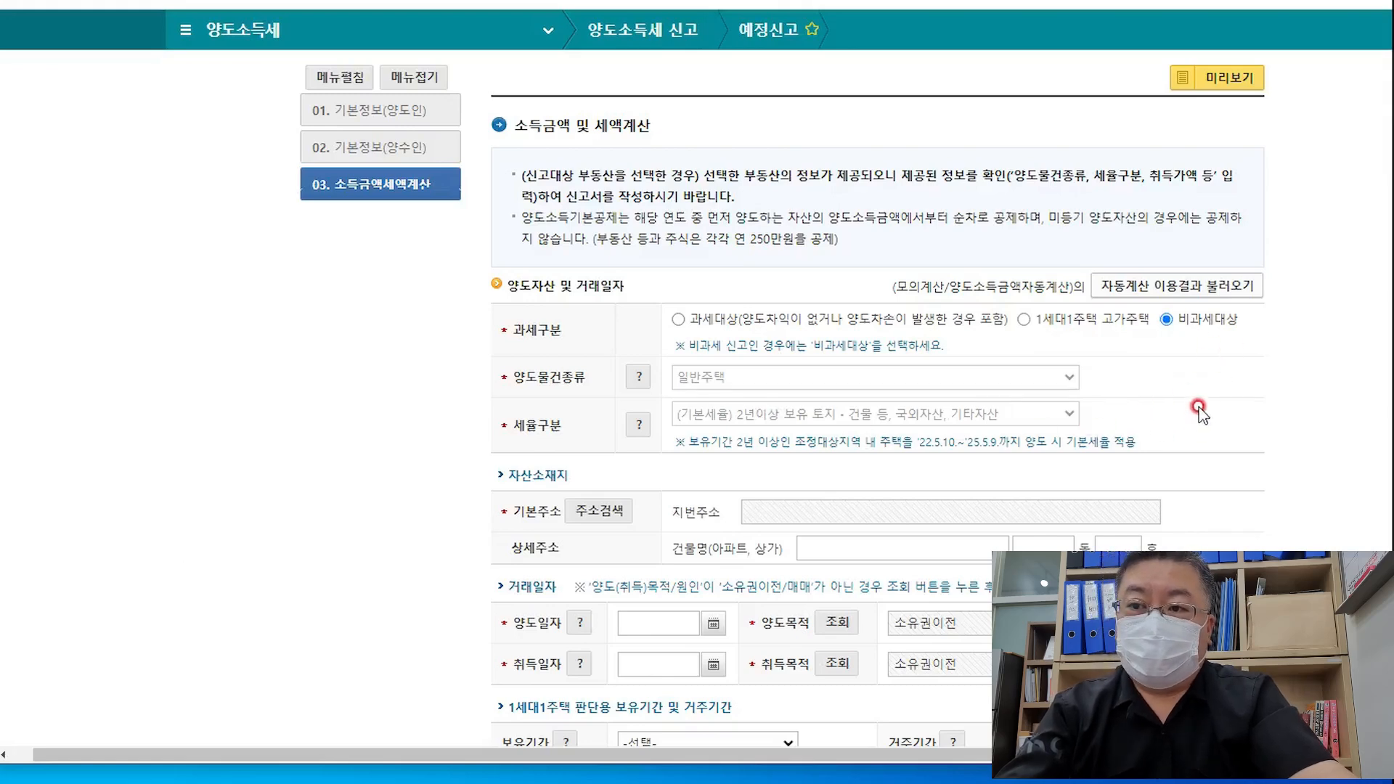
pyautogui.scroll(-1, 1244, 435)
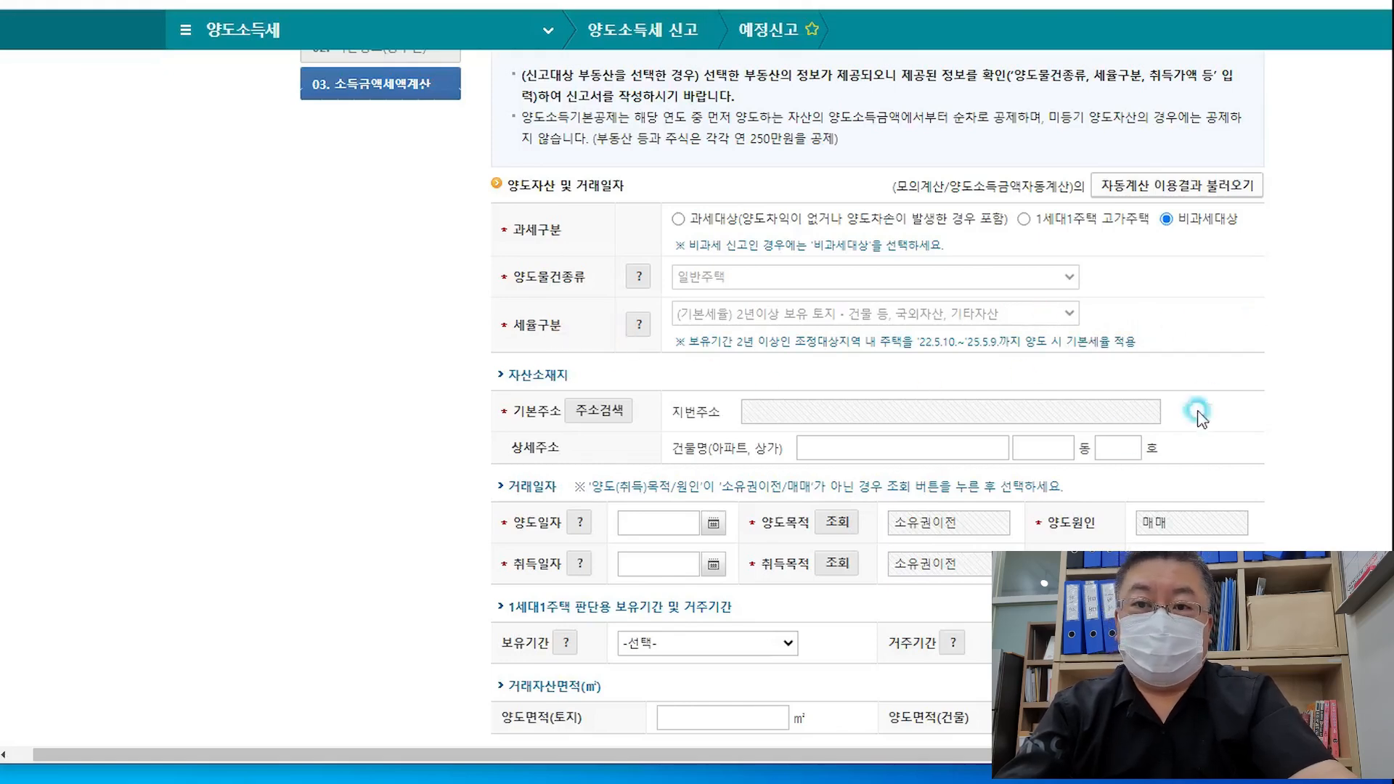
# Open the address search and choose 인천광역시 and 서구
pyautogui.click(610, 410)
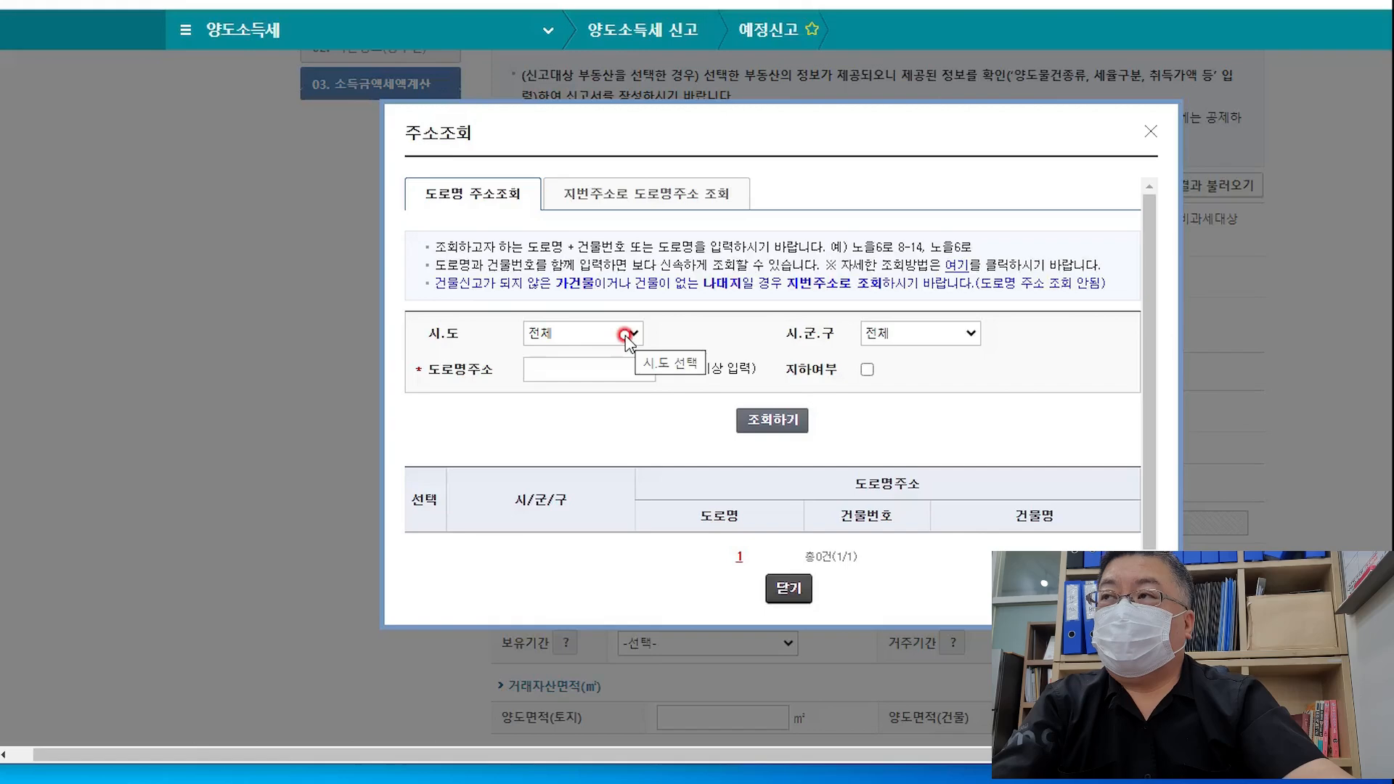
pyautogui.click(625, 336)
pyautogui.click(587, 566)
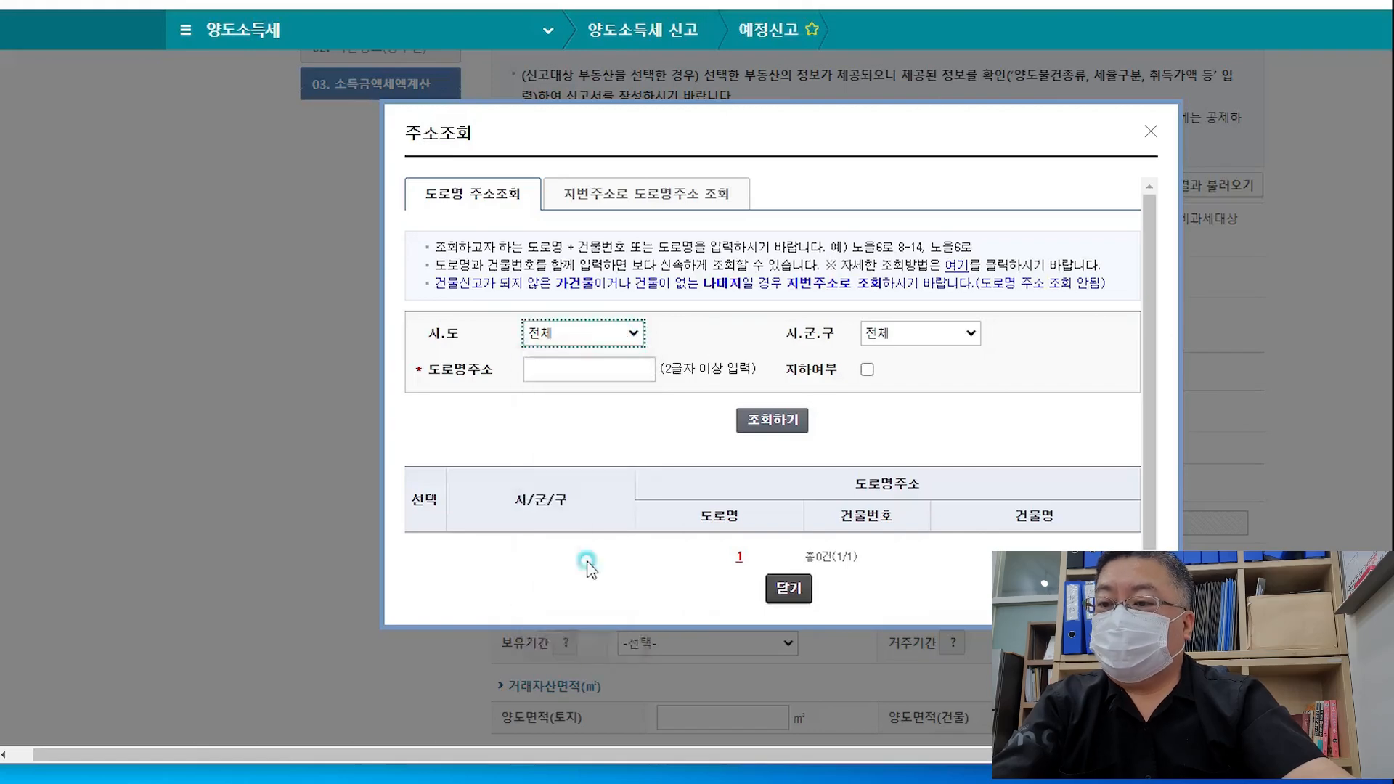
pyautogui.click(911, 336)
pyautogui.click(904, 475)
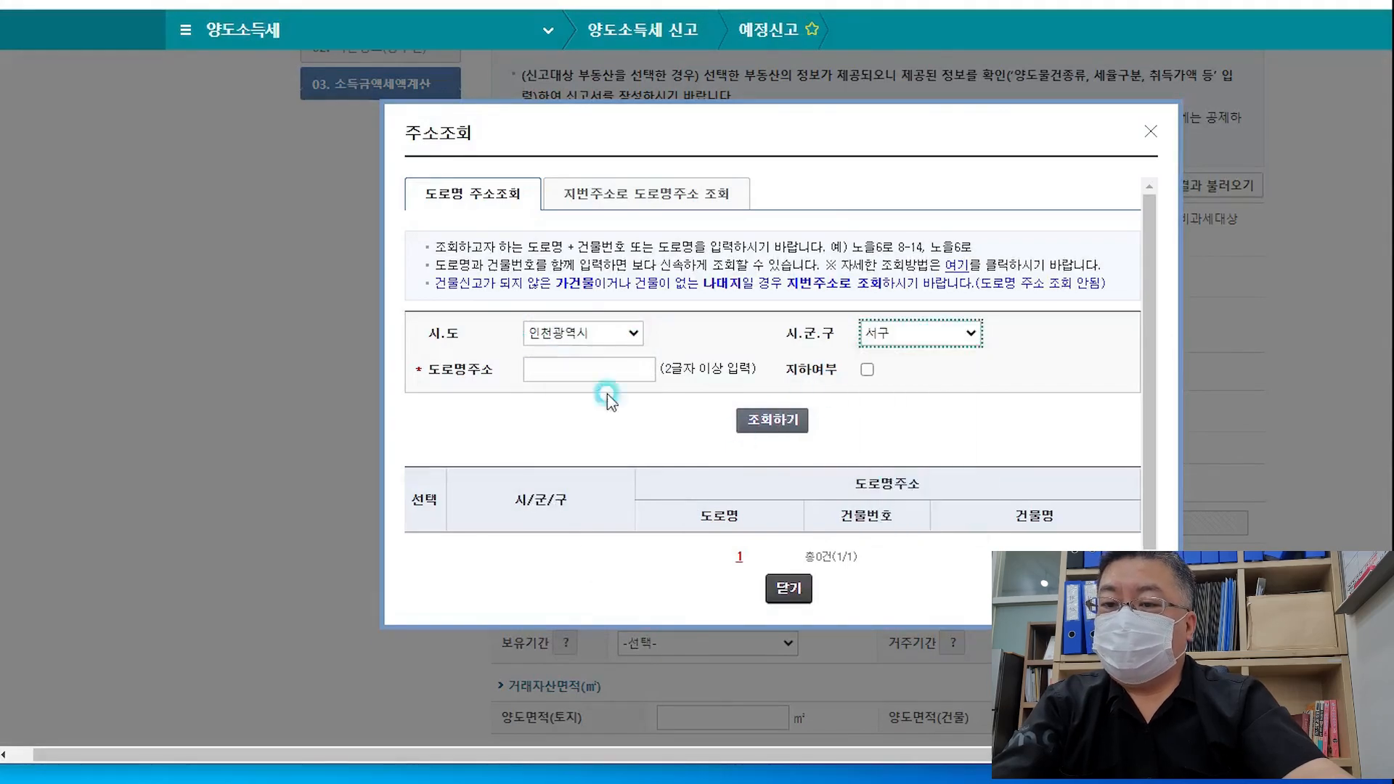
# Look up the property's road-name address and fill in its apartment building
pyautogui.click(537, 367)
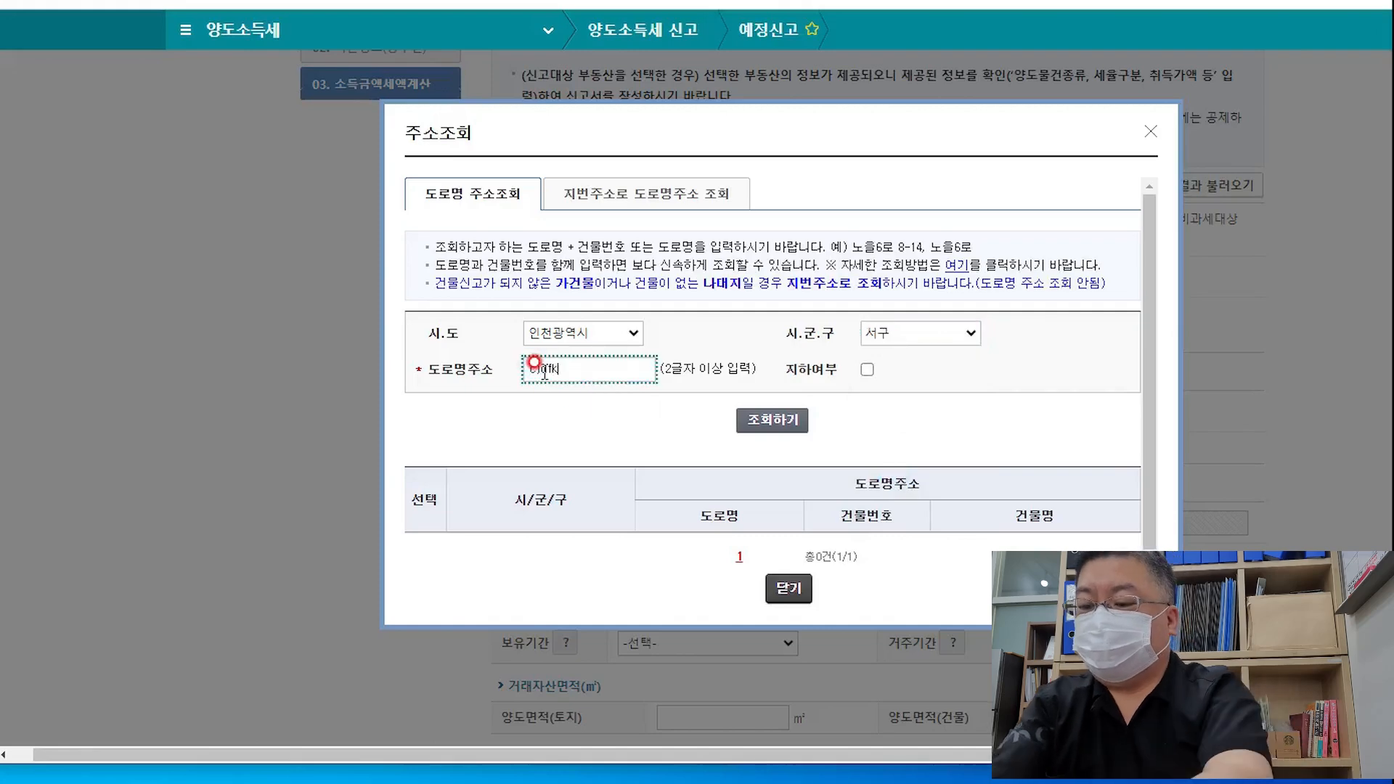
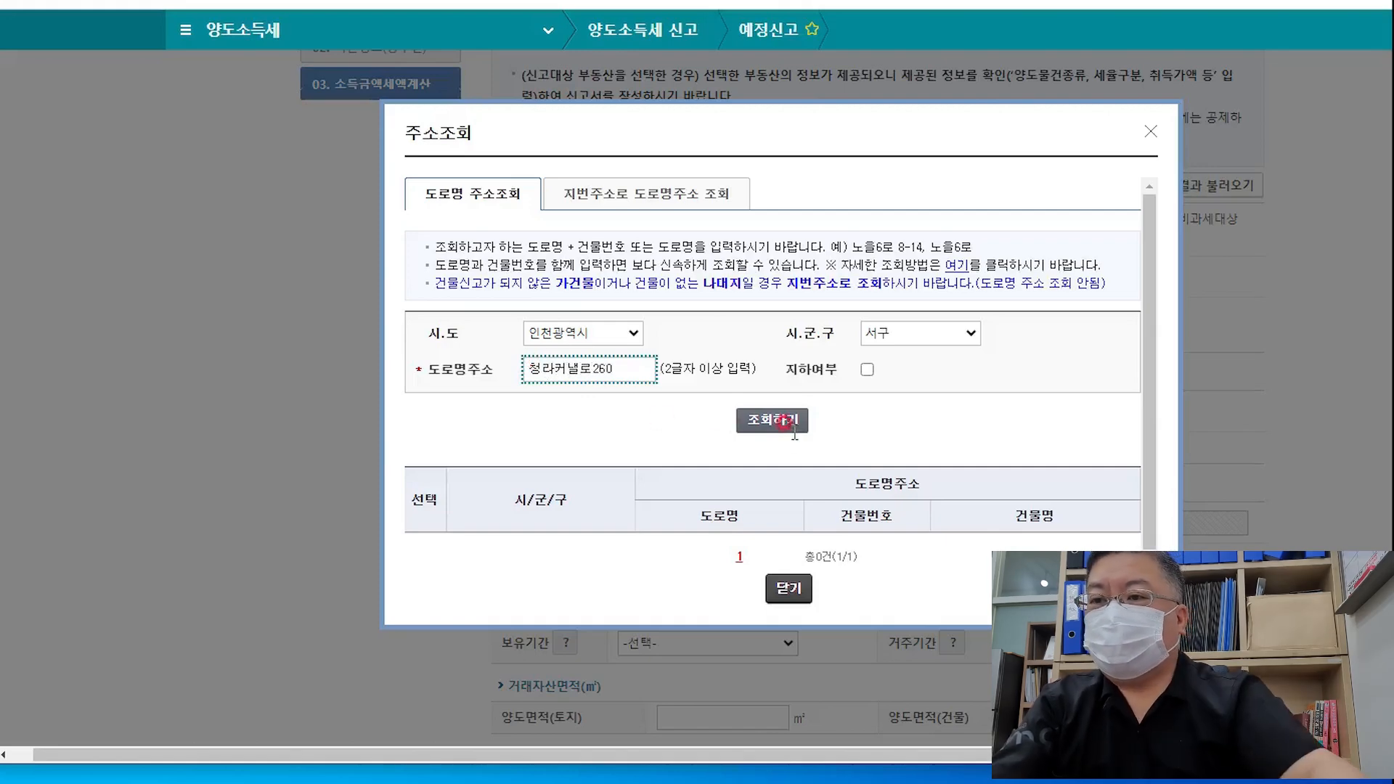
pyautogui.click(772, 420)
pyautogui.scroll(-1, 969, 541)
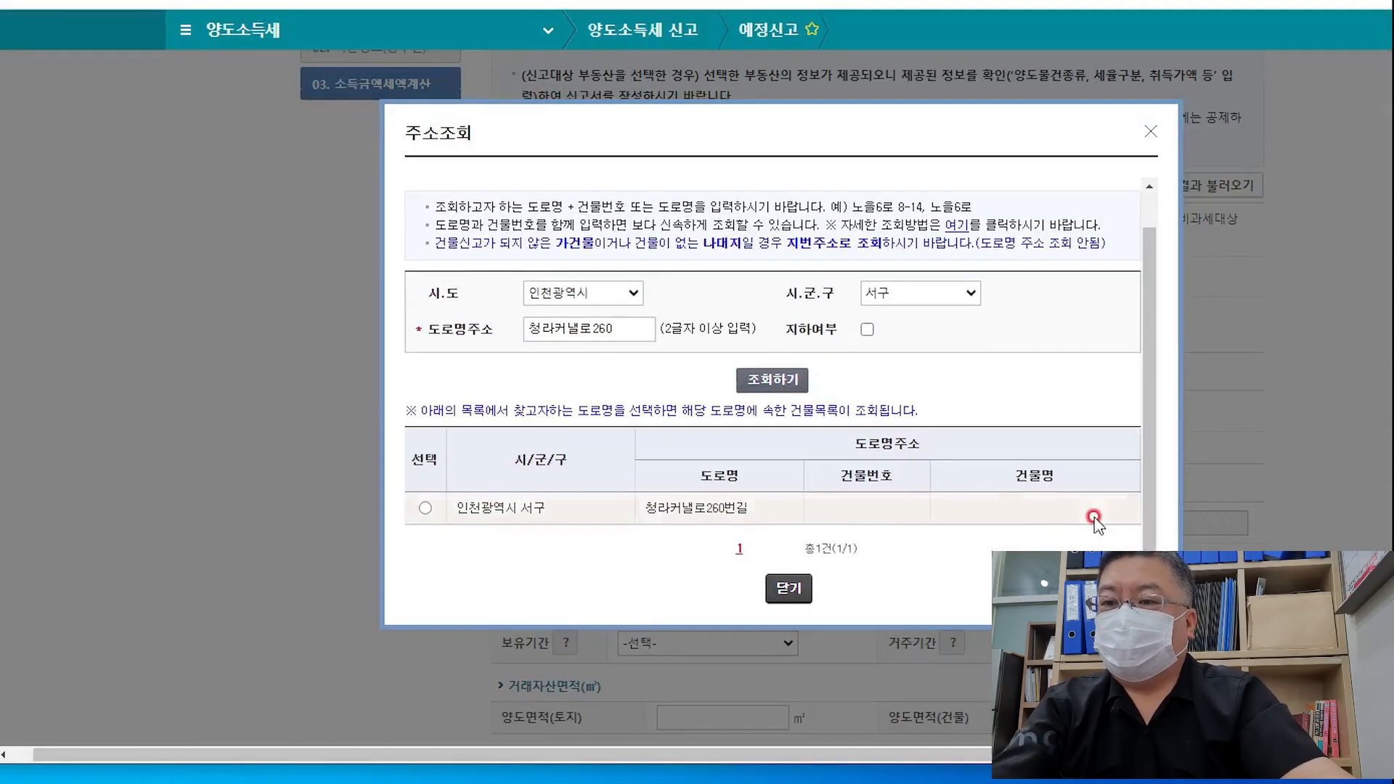
pyautogui.click(425, 507)
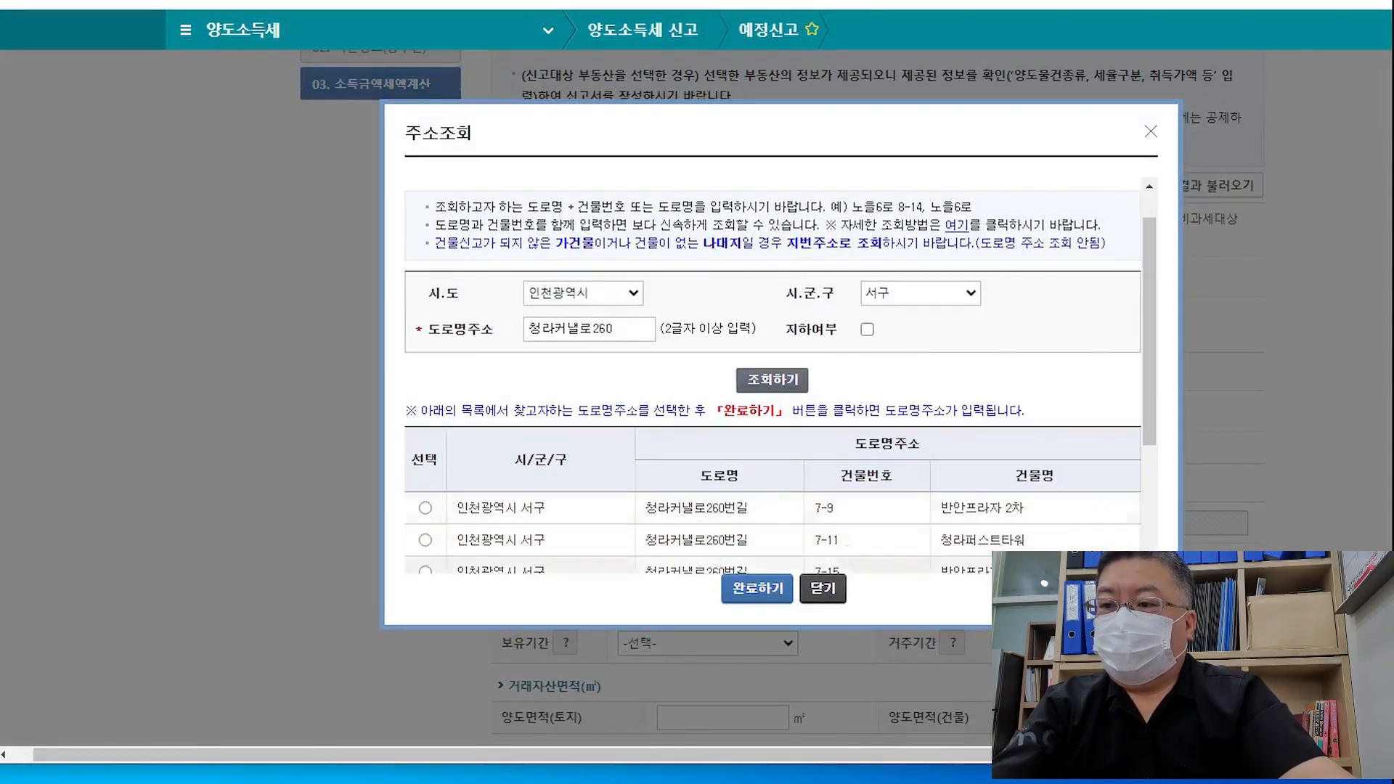
pyautogui.moveTo(1144, 399); pyautogui.dragTo(1148, 517)
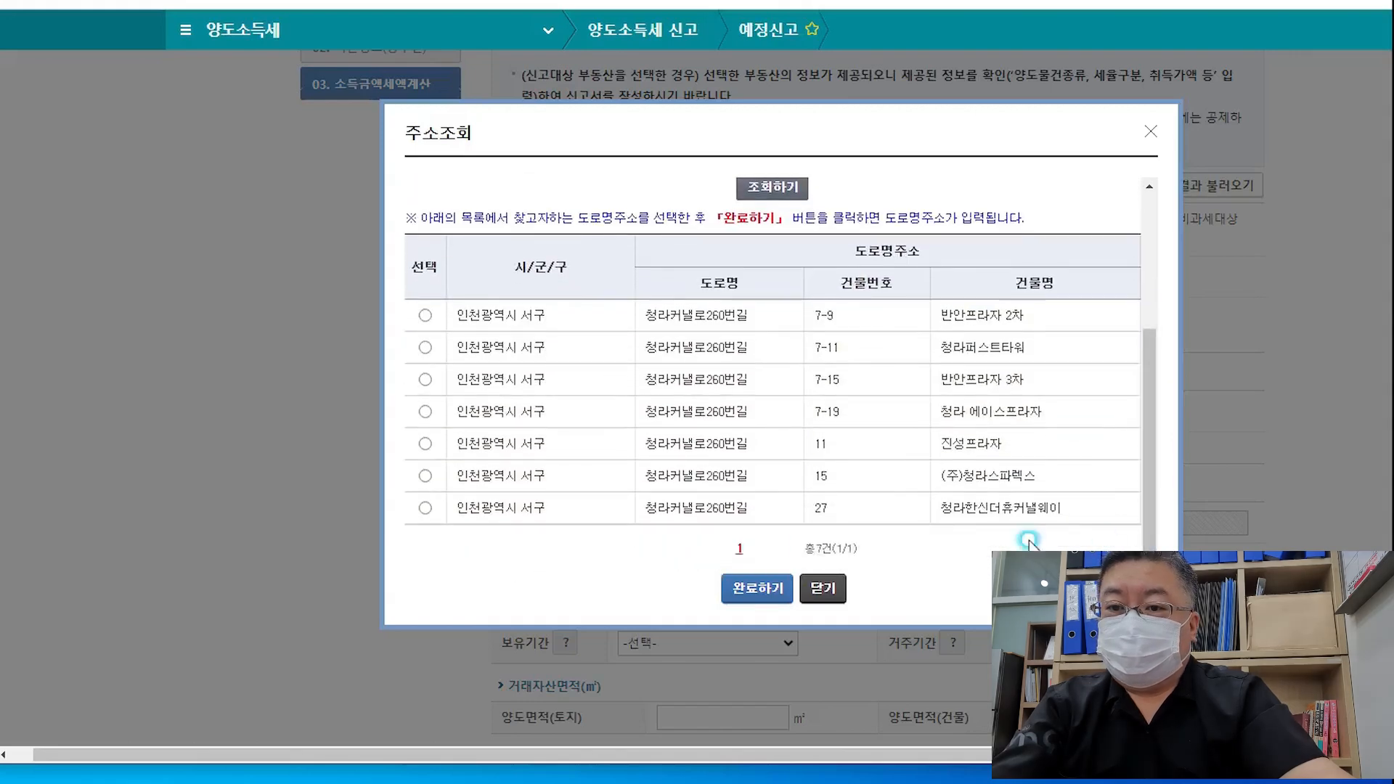
pyautogui.click(418, 509)
pyautogui.click(752, 589)
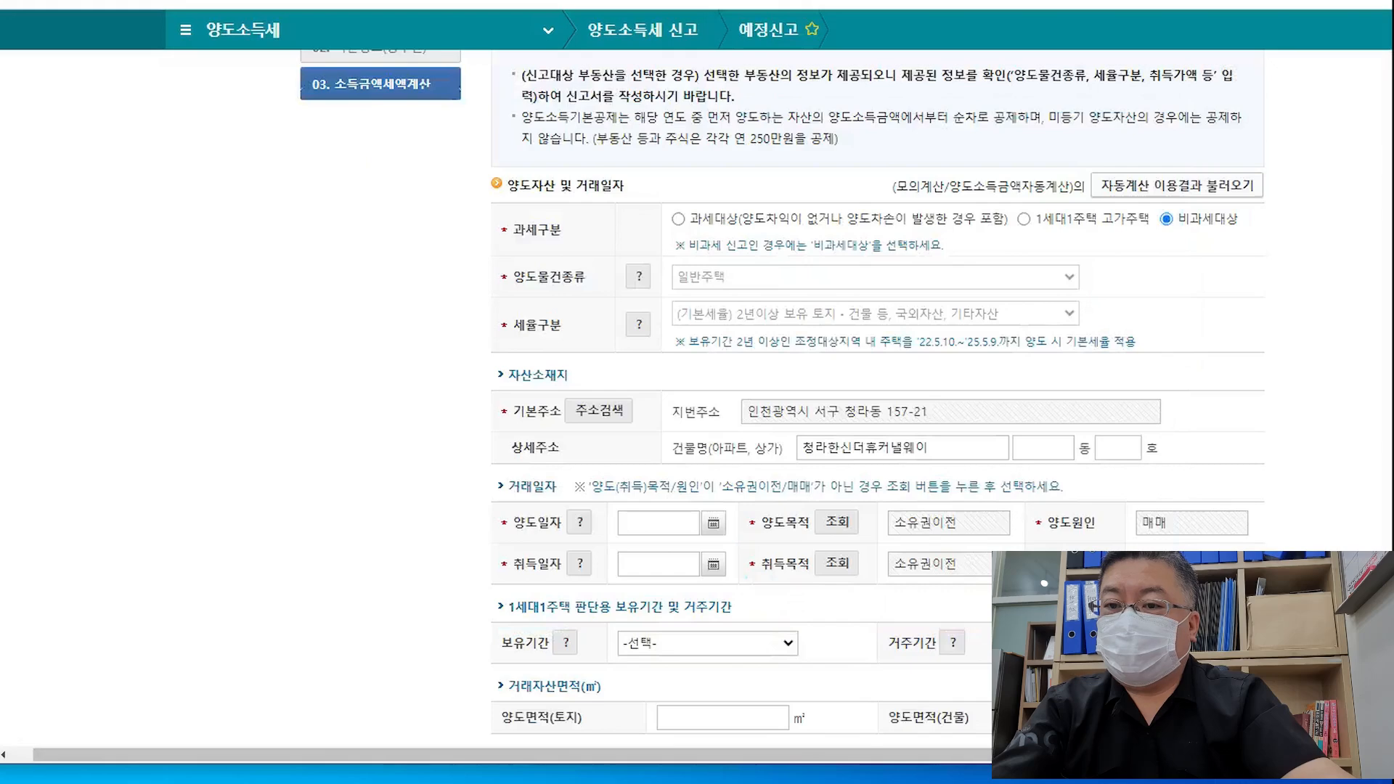
# Add the building's 동 letter to the detailed address and move on to the 호 unit field
pyautogui.click(1038, 444)
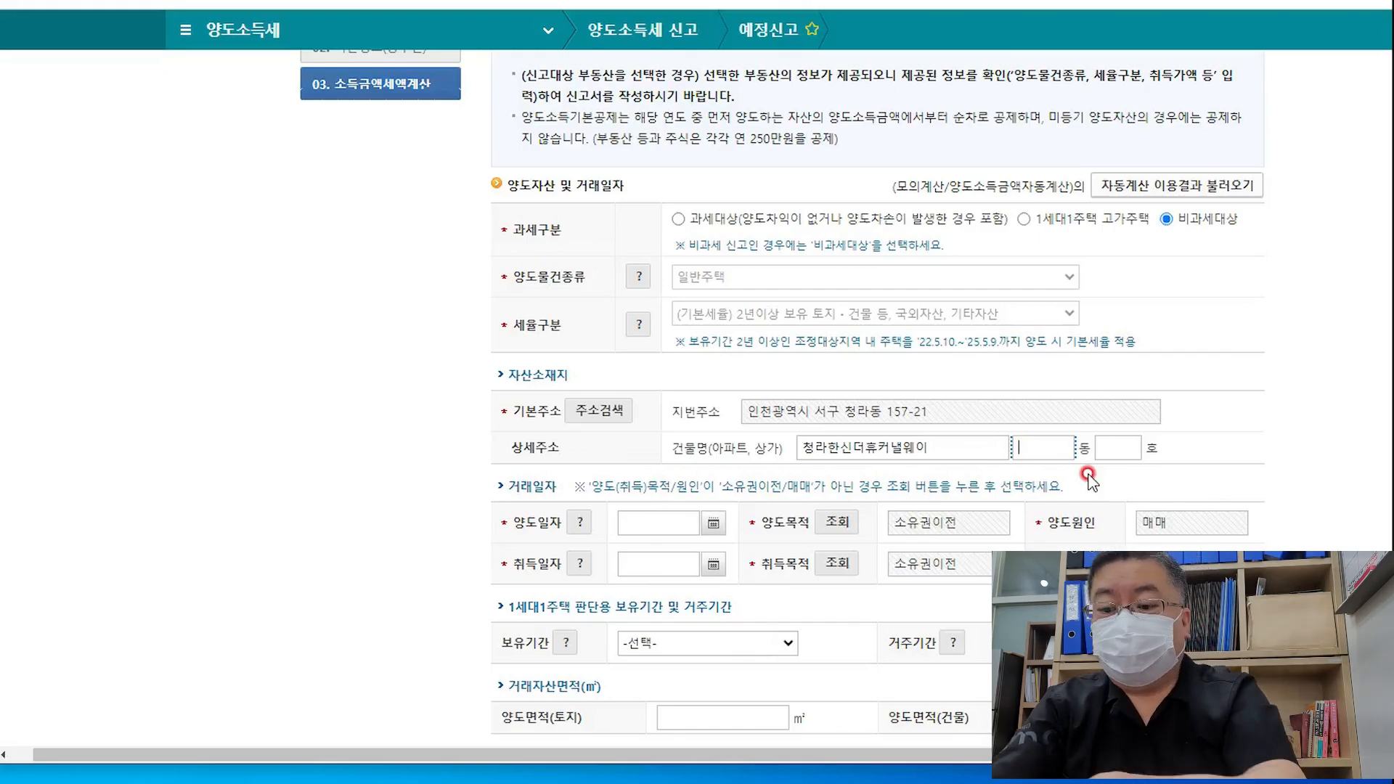
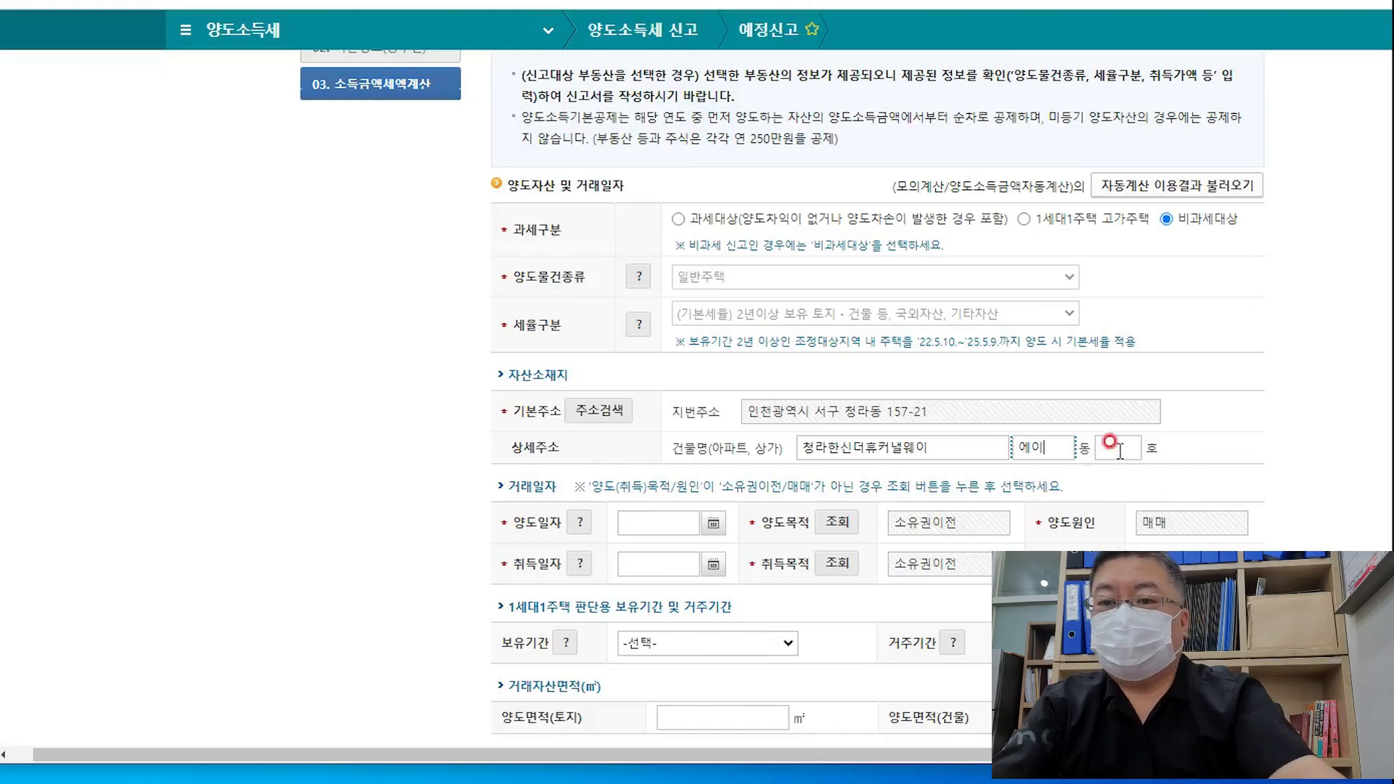
pyautogui.press('Tab')
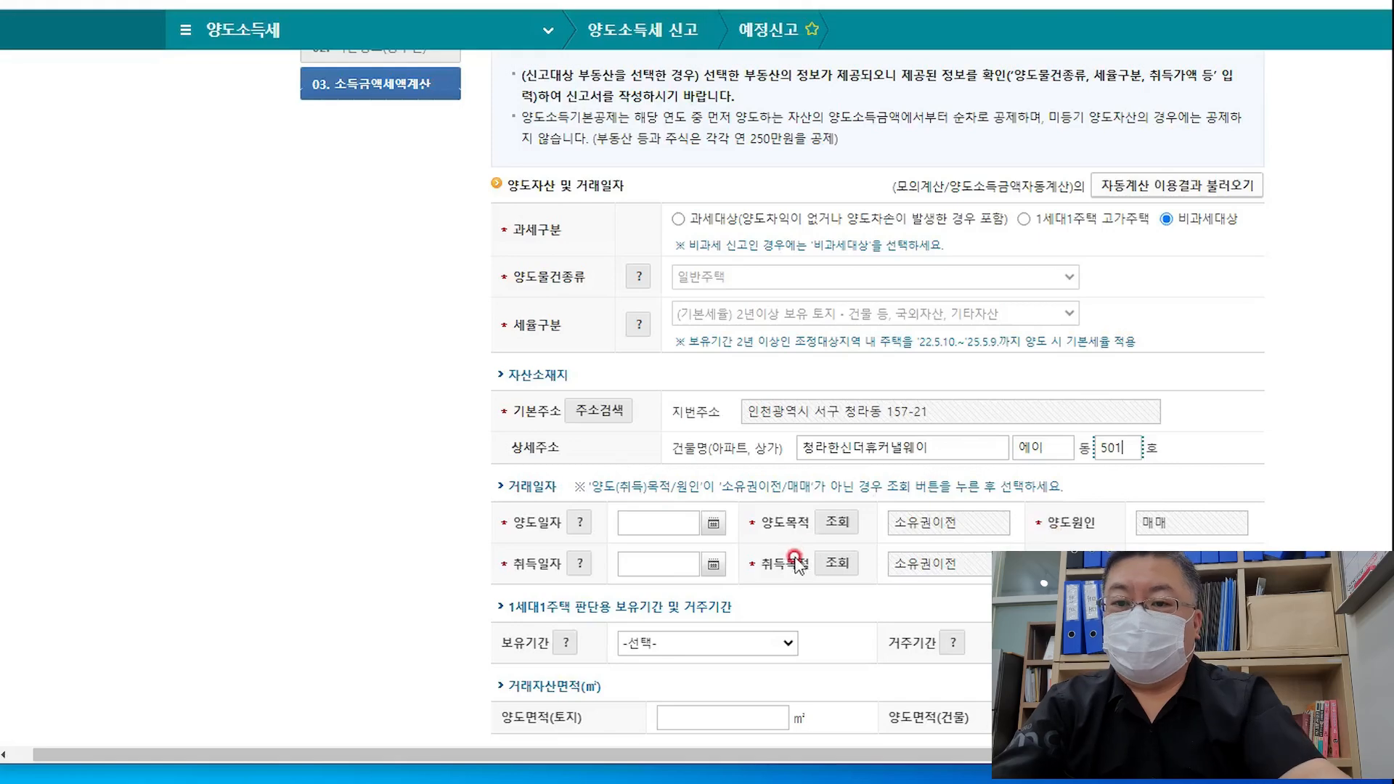
pyautogui.click(713, 522)
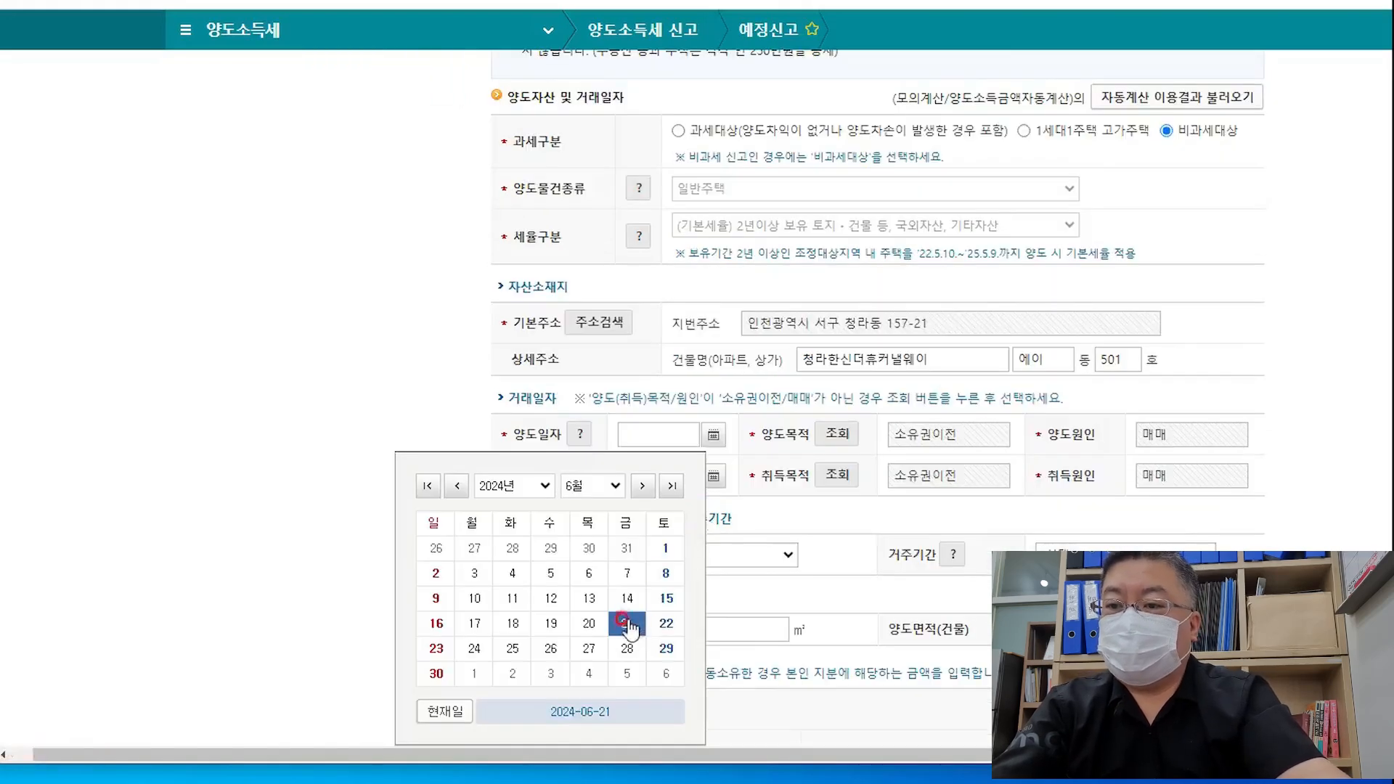
# Pick 양도일자 2024-06-21 and 취득일자 2022-03-01 from the calendars
pyautogui.click(624, 624)
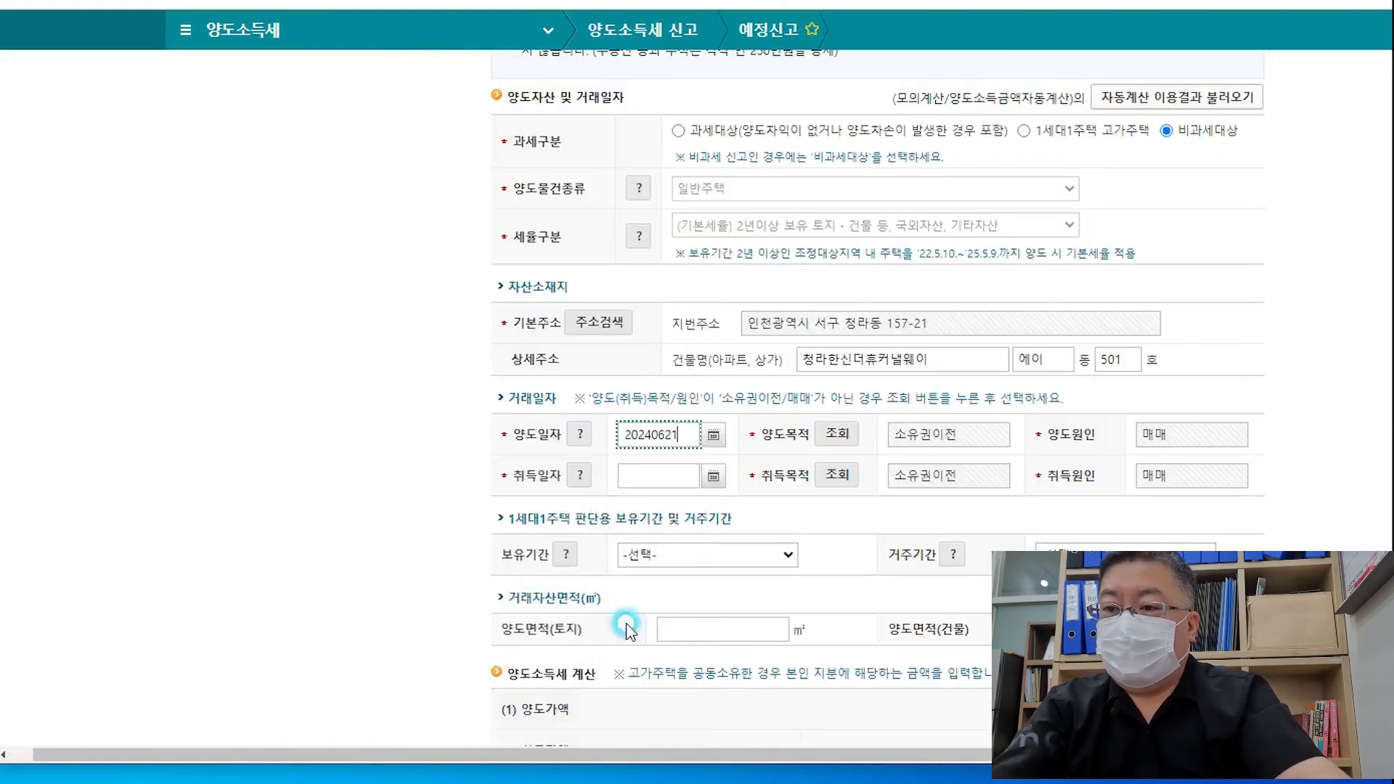
pyautogui.click(714, 476)
pyautogui.click(457, 486)
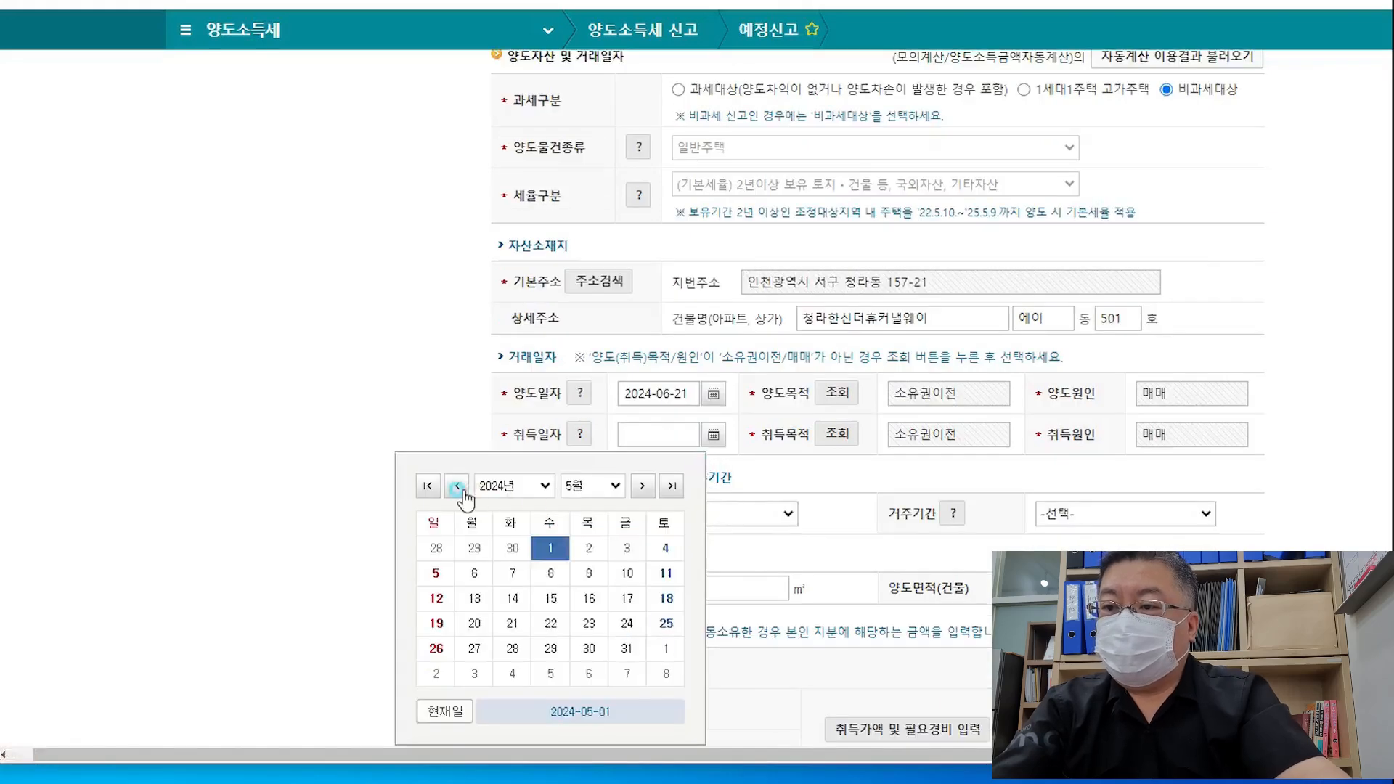
pyautogui.click(456, 485)
pyautogui.click(457, 485)
pyautogui.click(536, 490)
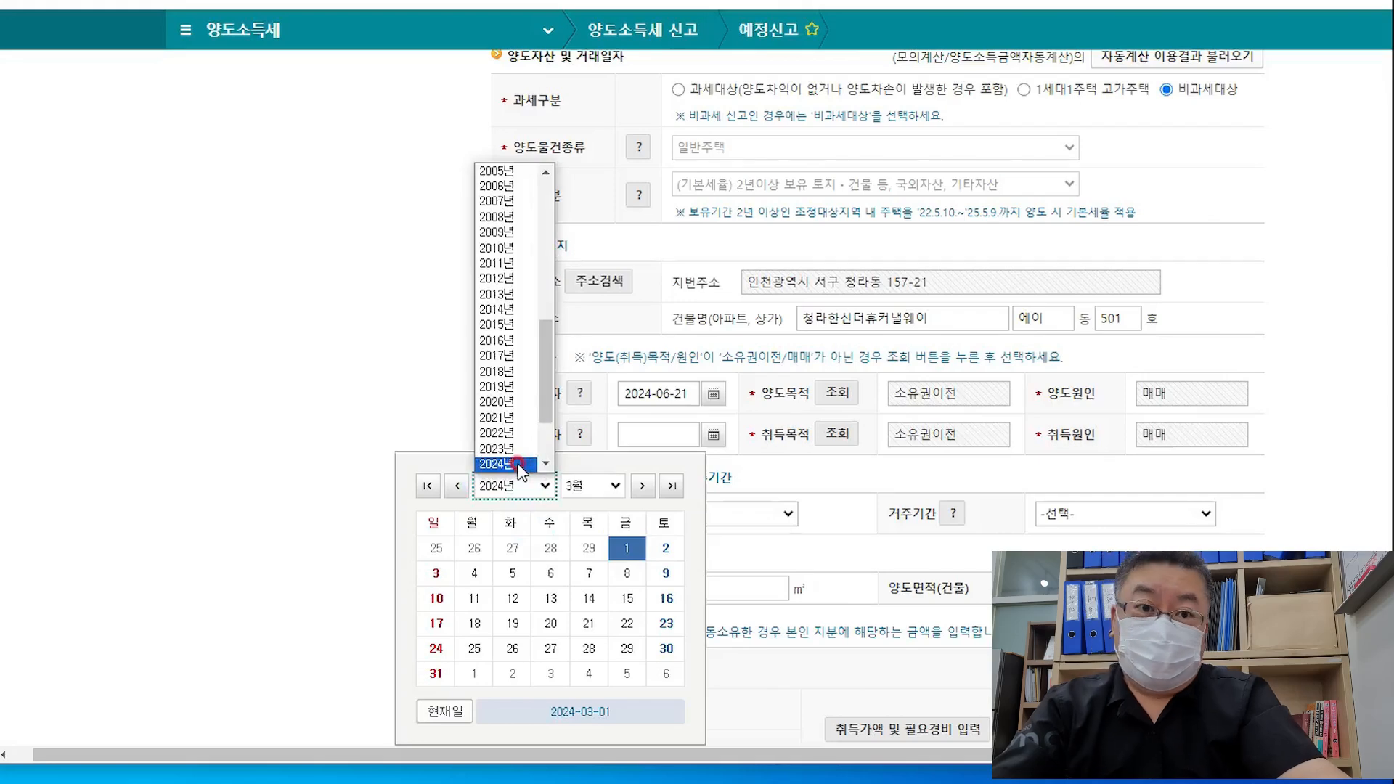
pyautogui.click(501, 433)
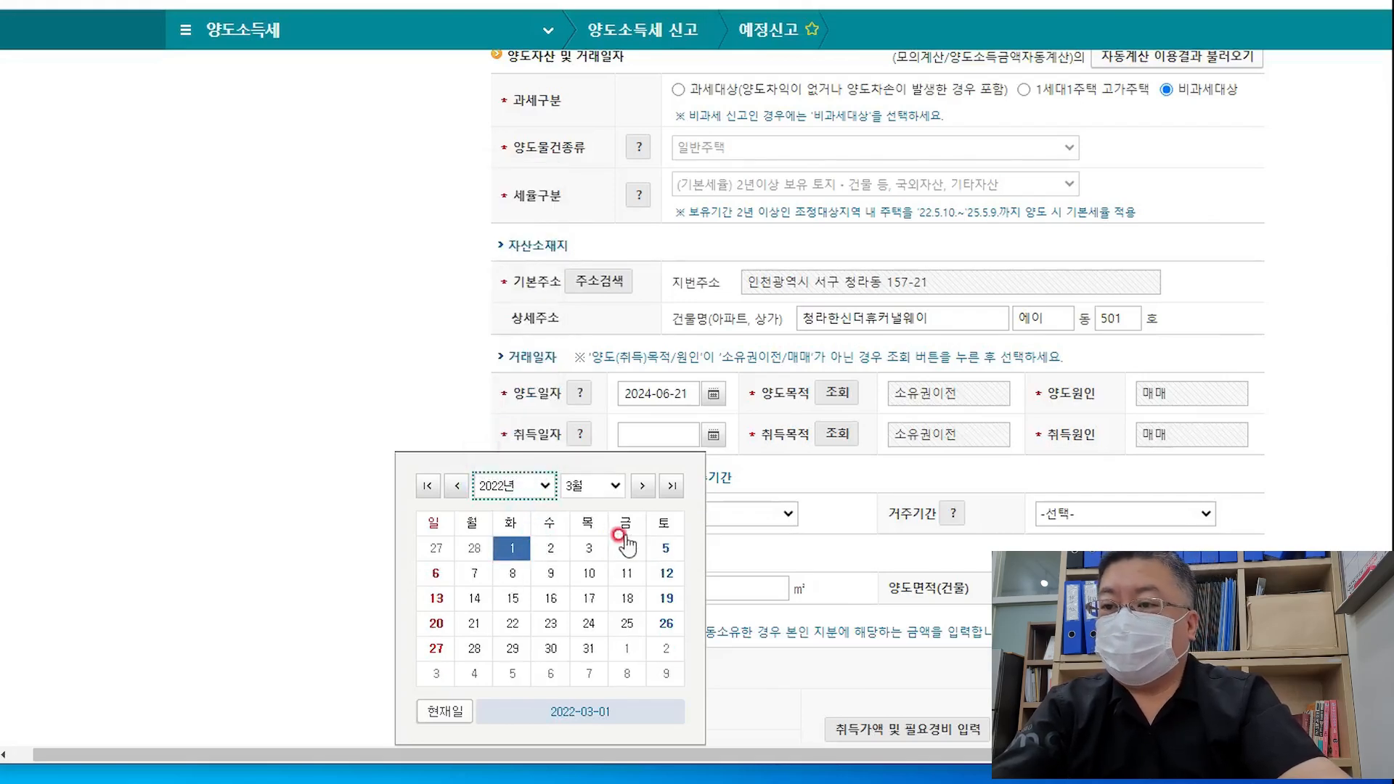
pyautogui.click(511, 550)
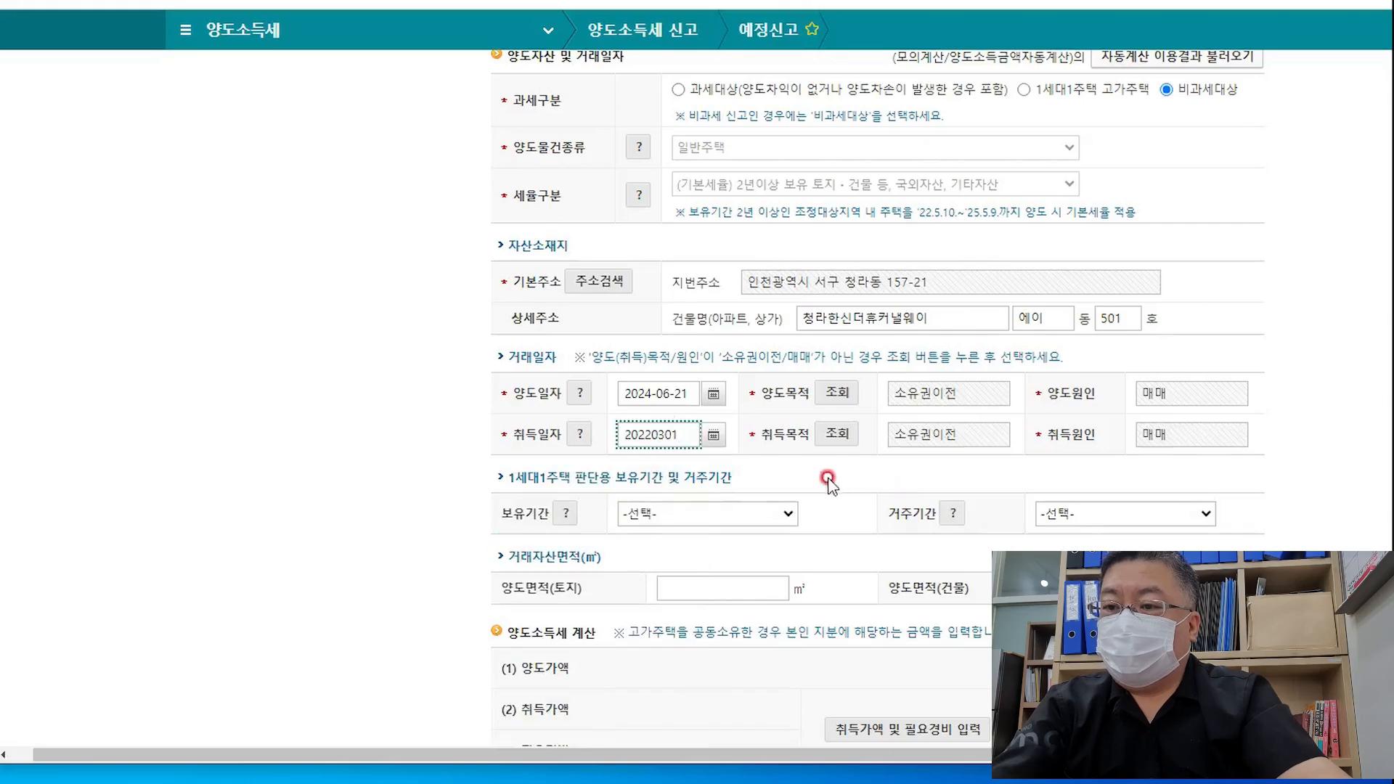
pyautogui.click(1254, 461)
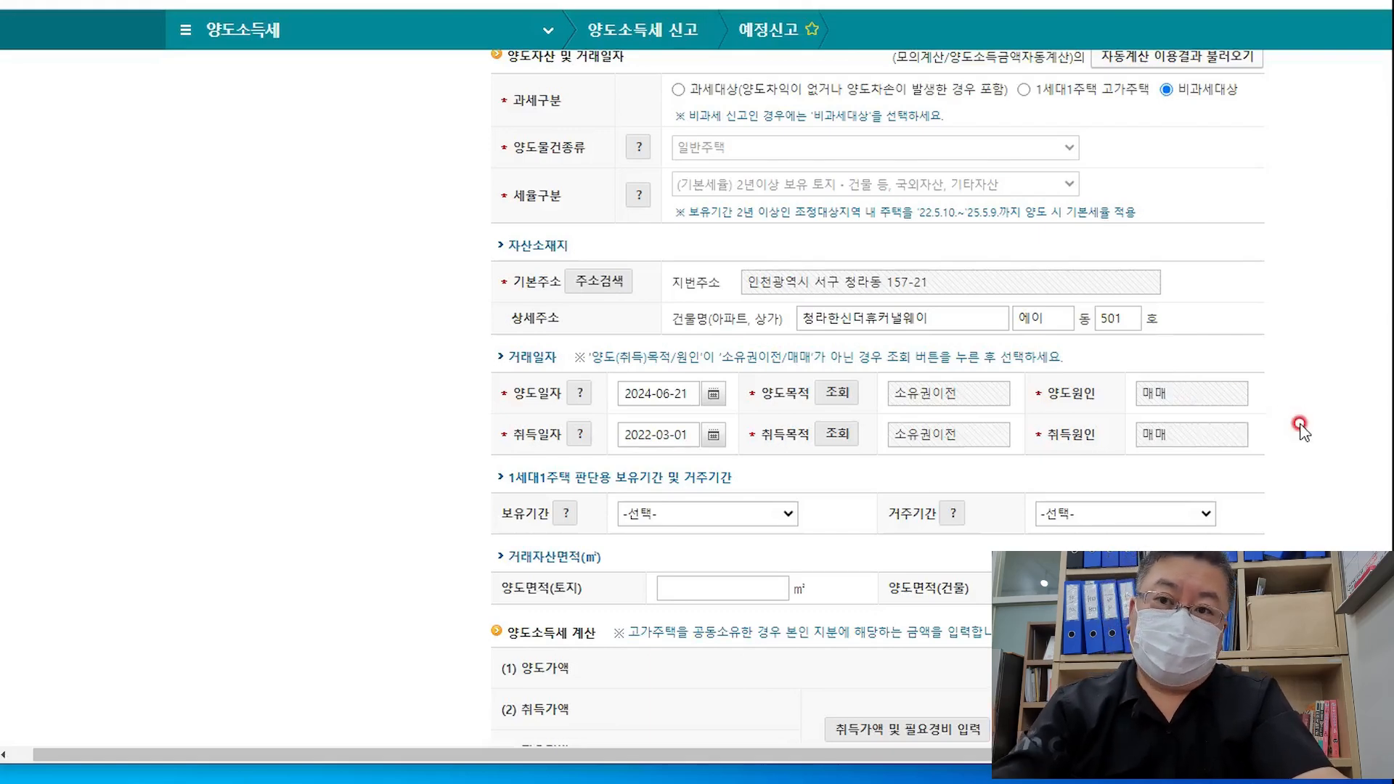
# Browse all four pages of 등기원인목적코드 for 양도목적, then close the list without changes
pyautogui.click(837, 392)
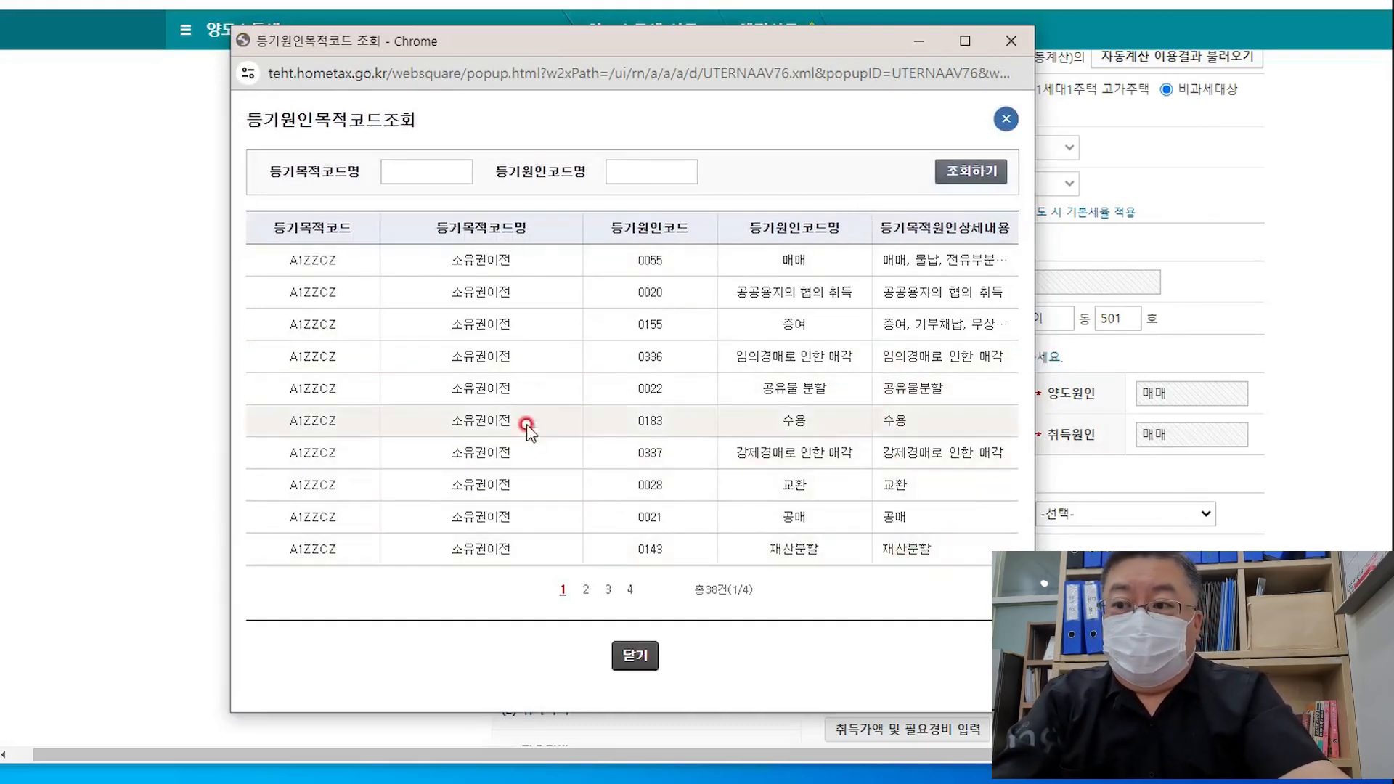
pyautogui.click(585, 590)
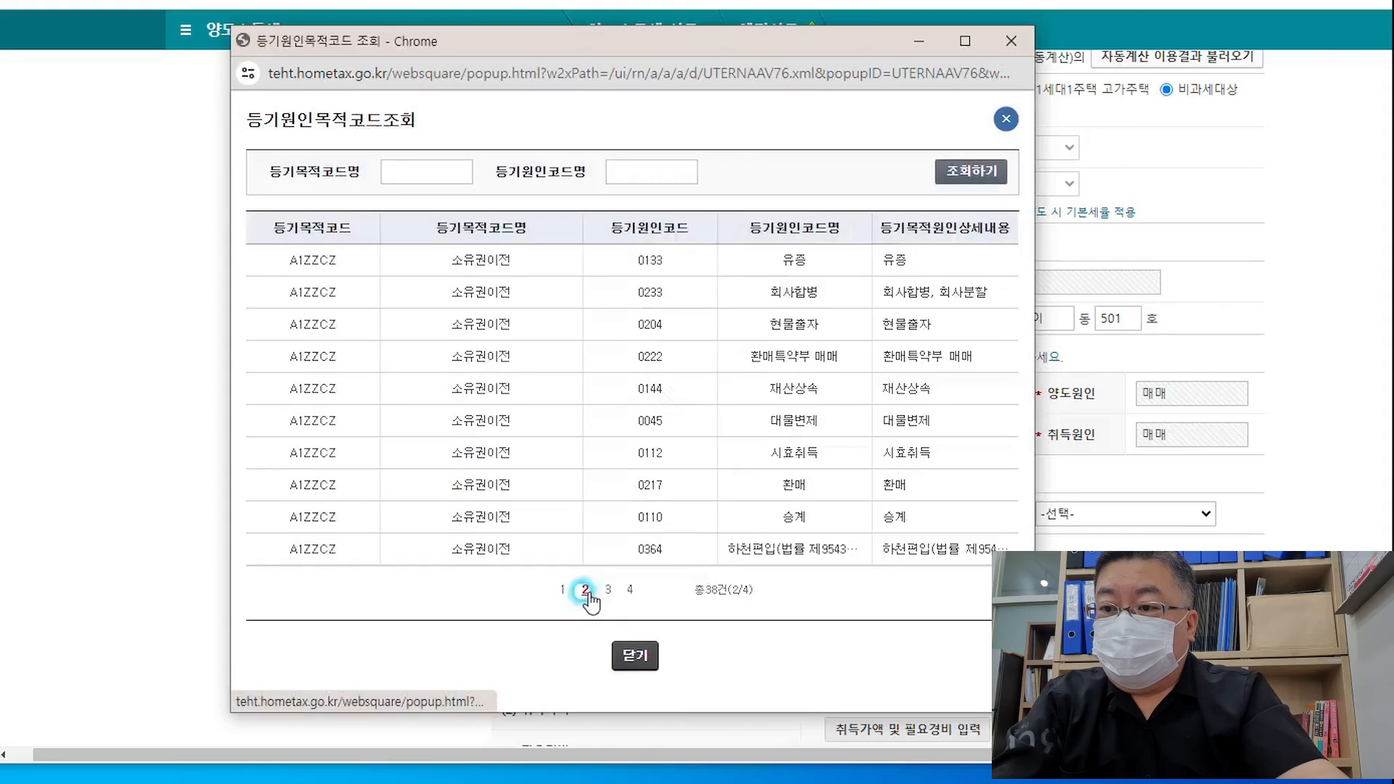
pyautogui.click(608, 590)
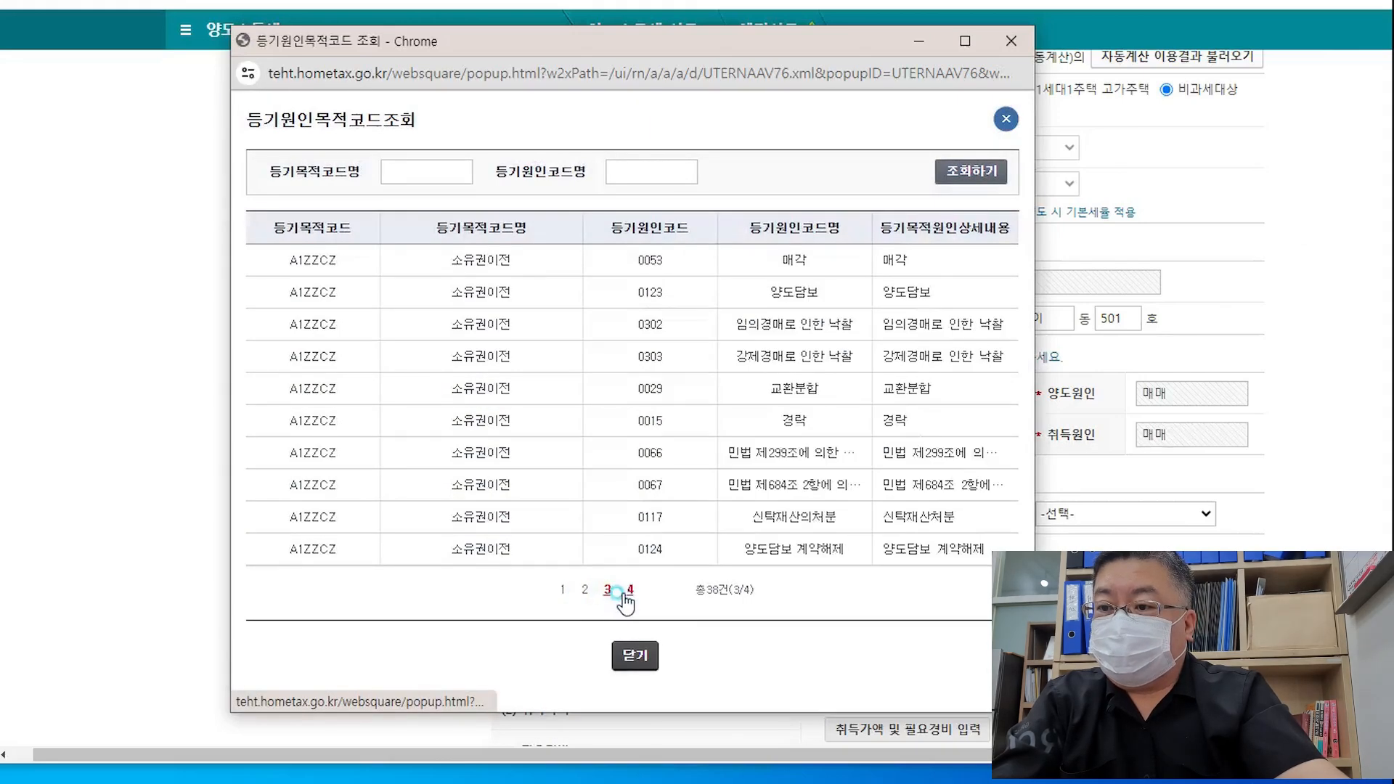
pyautogui.click(630, 590)
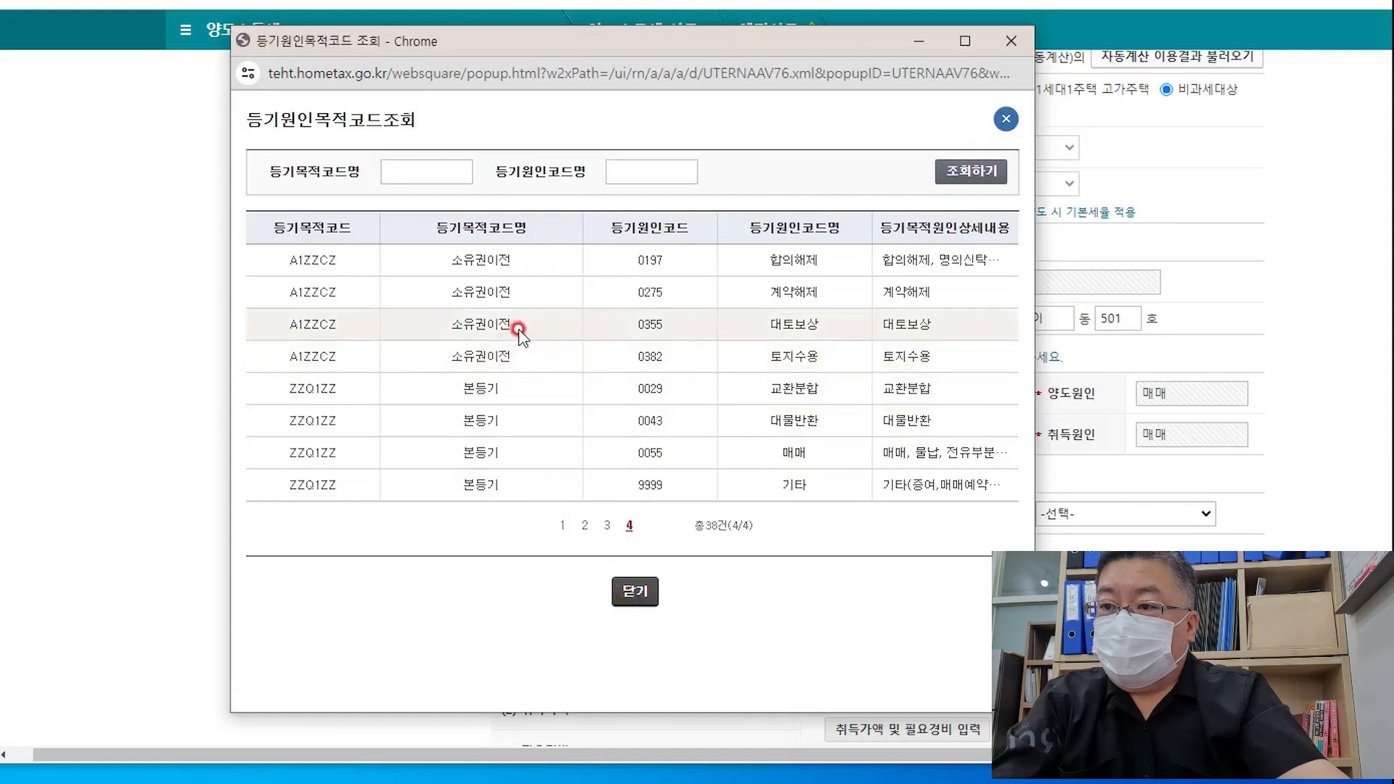
pyautogui.click(607, 527)
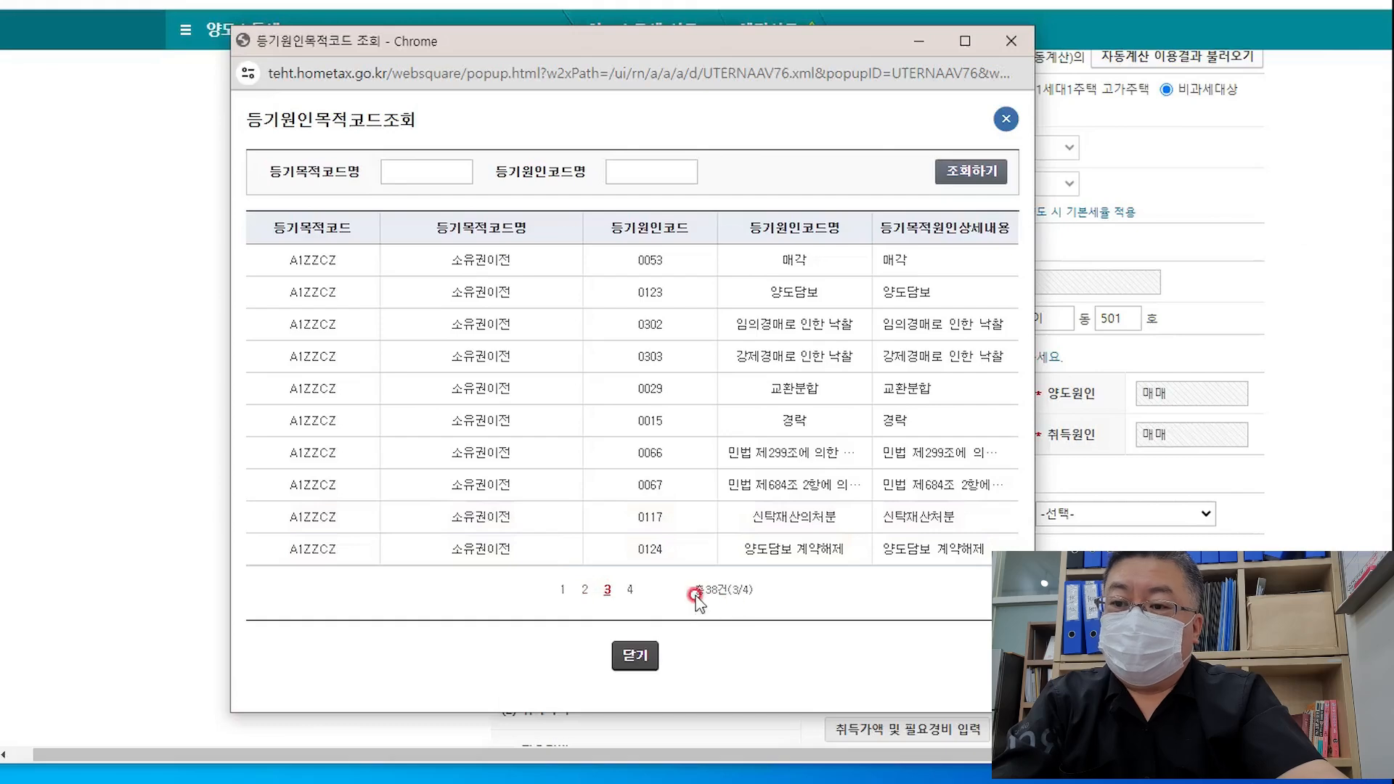
pyautogui.click(562, 589)
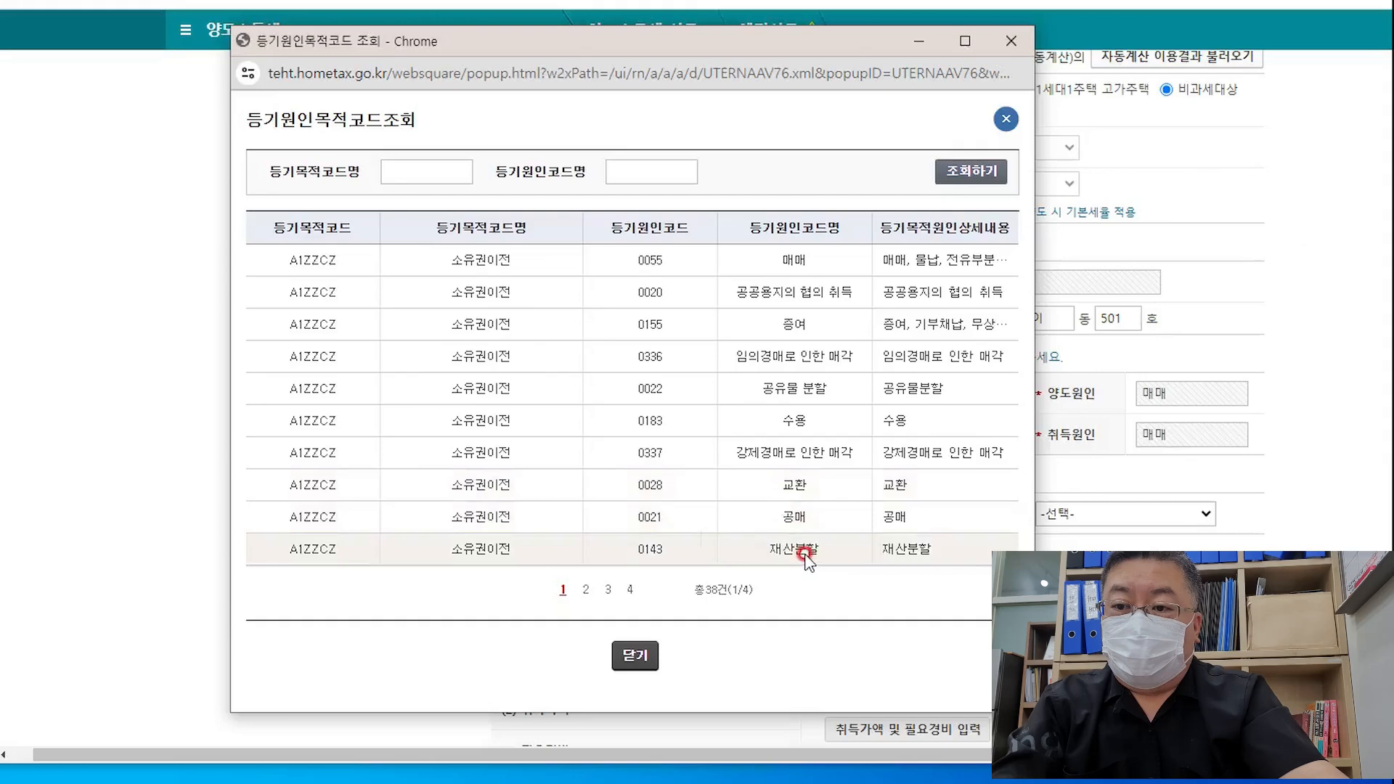
pyautogui.click(585, 589)
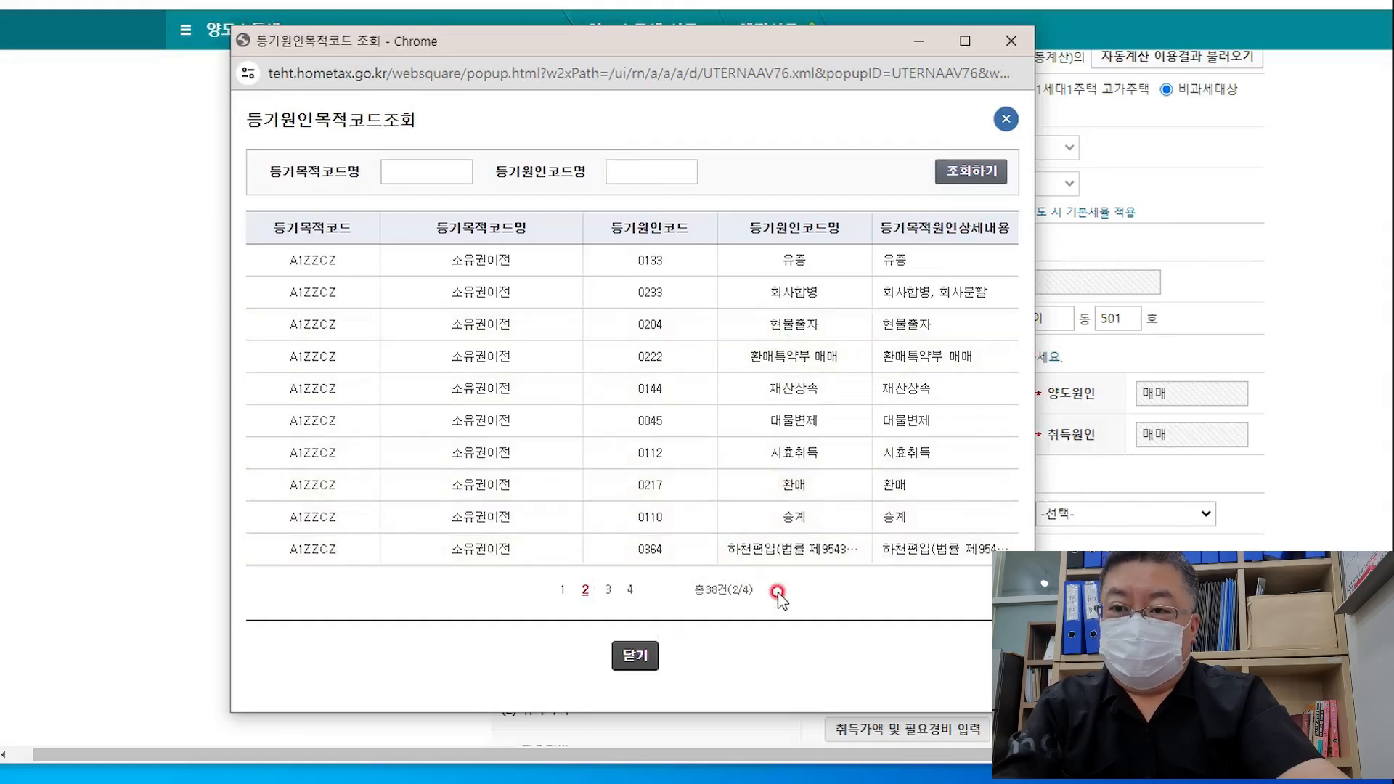
pyautogui.click(635, 656)
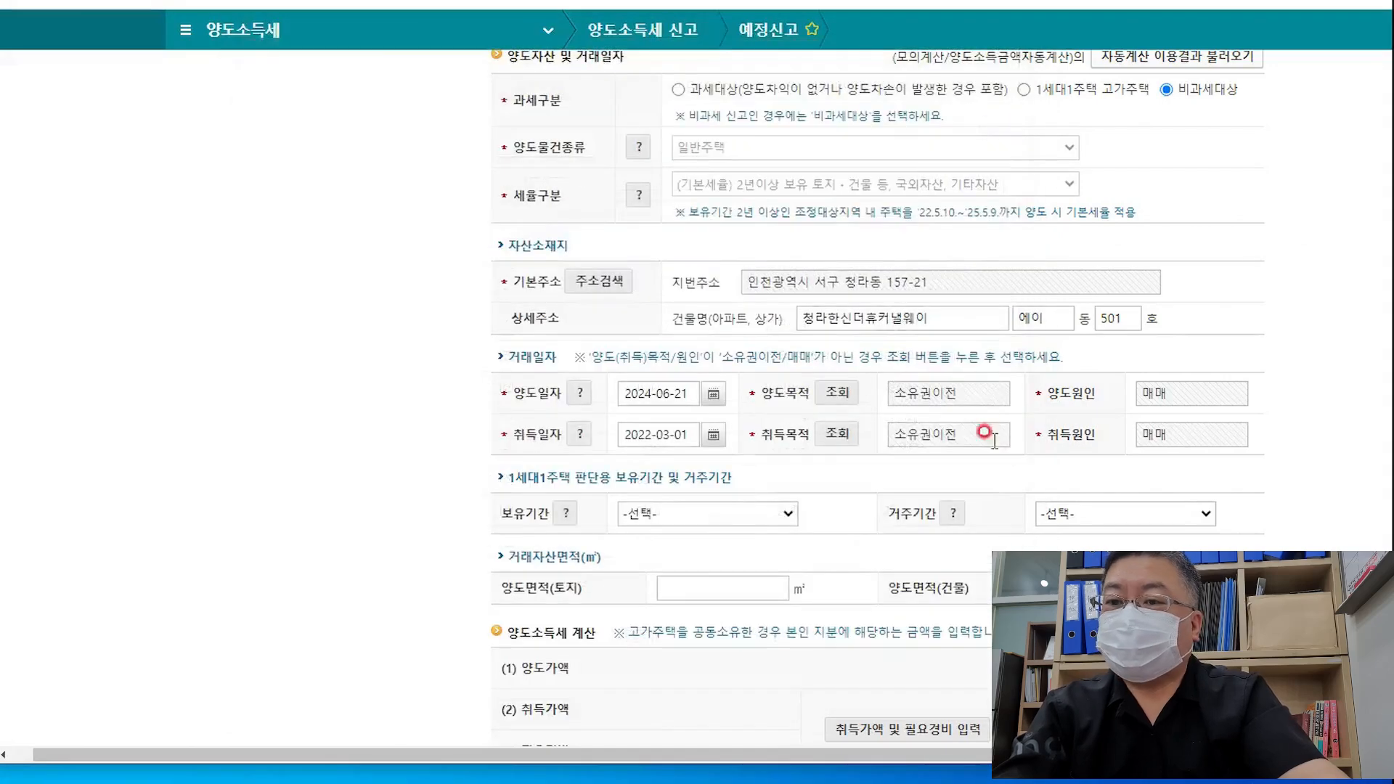
# Set the 보유기간 holding period to 2년이상 3년미만
pyautogui.scroll(-3, 1010, 423)
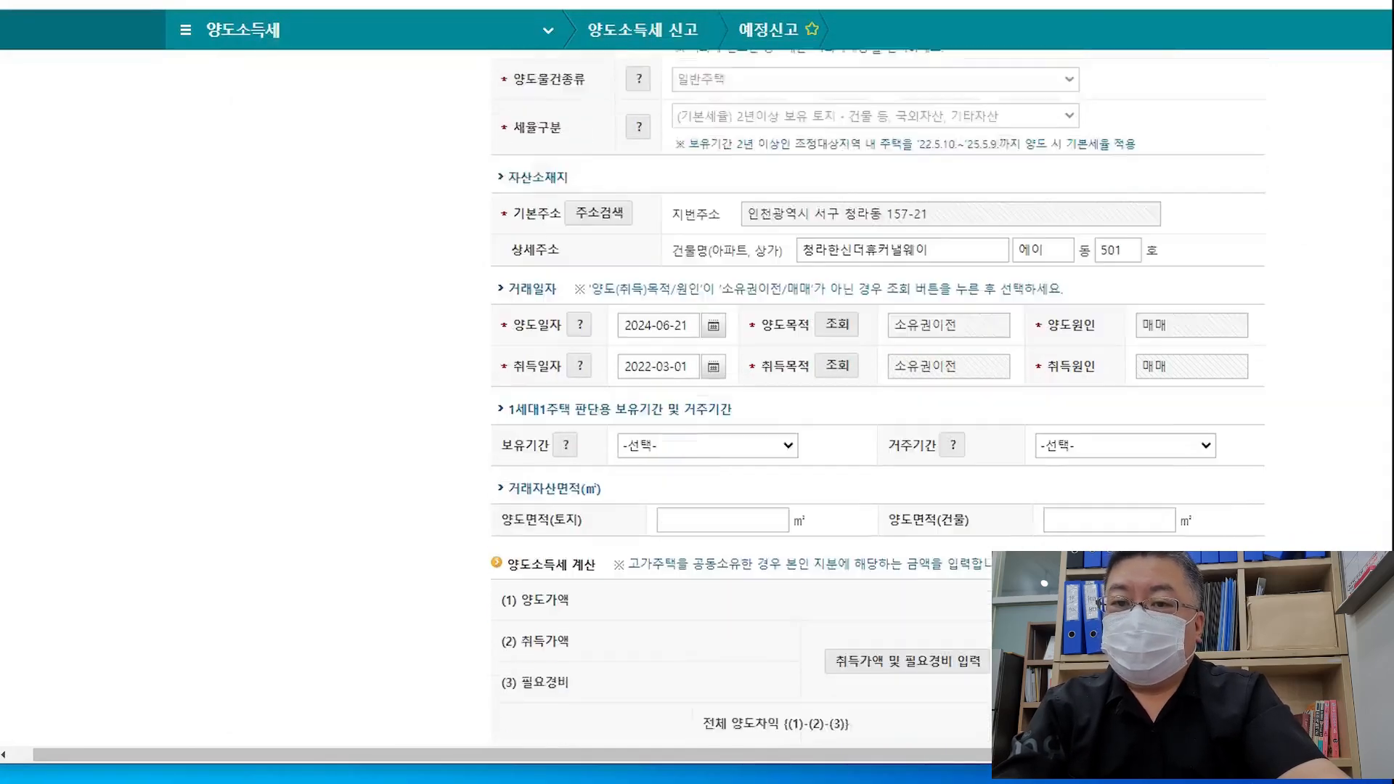
pyautogui.scroll(3, 802, 342)
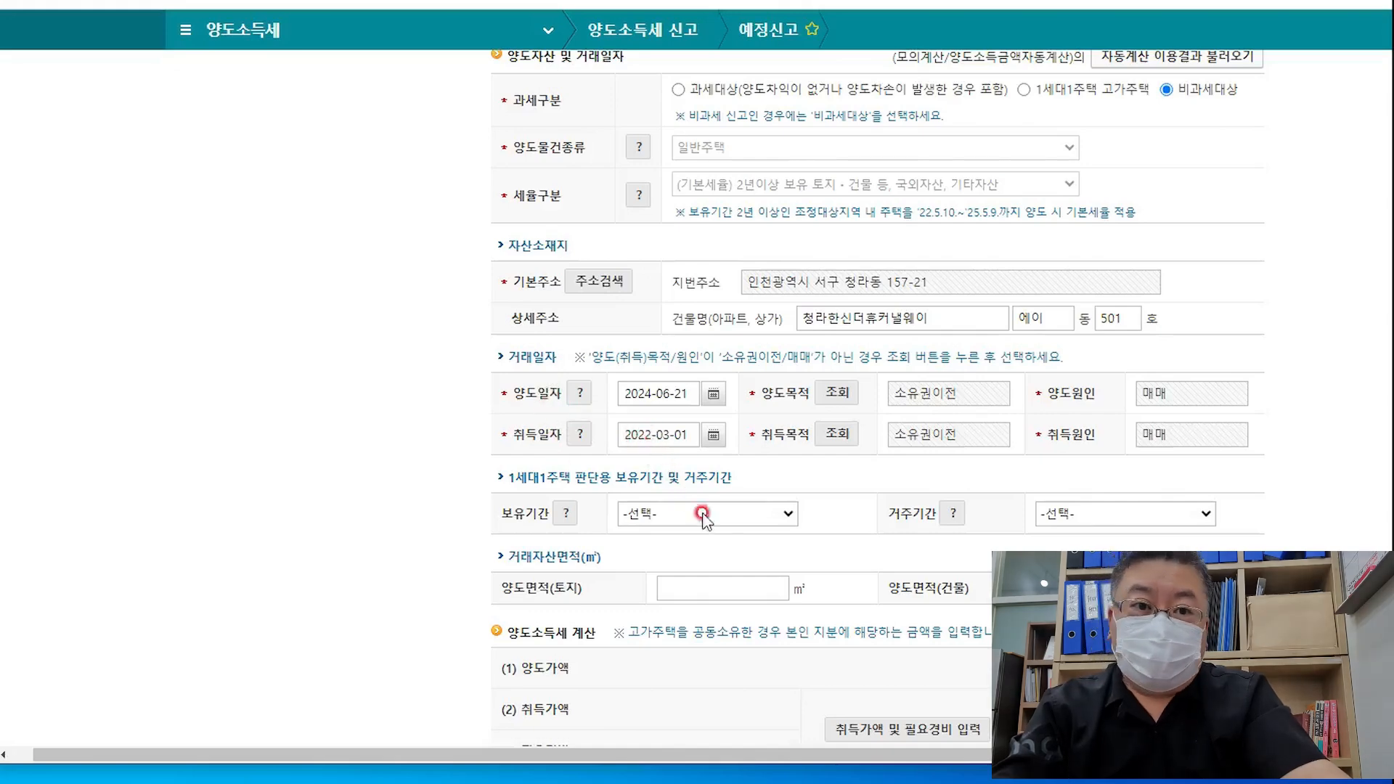
pyautogui.click(780, 519)
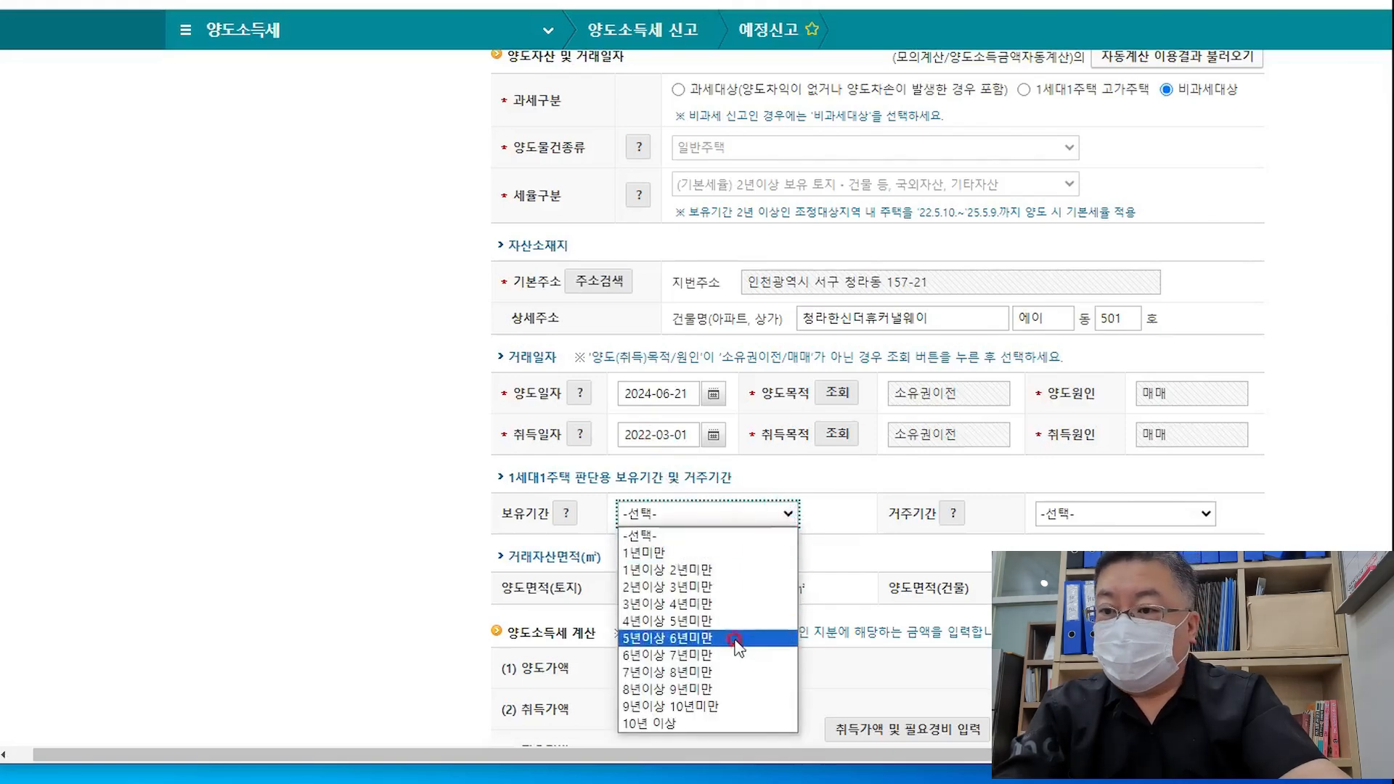
pyautogui.click(745, 587)
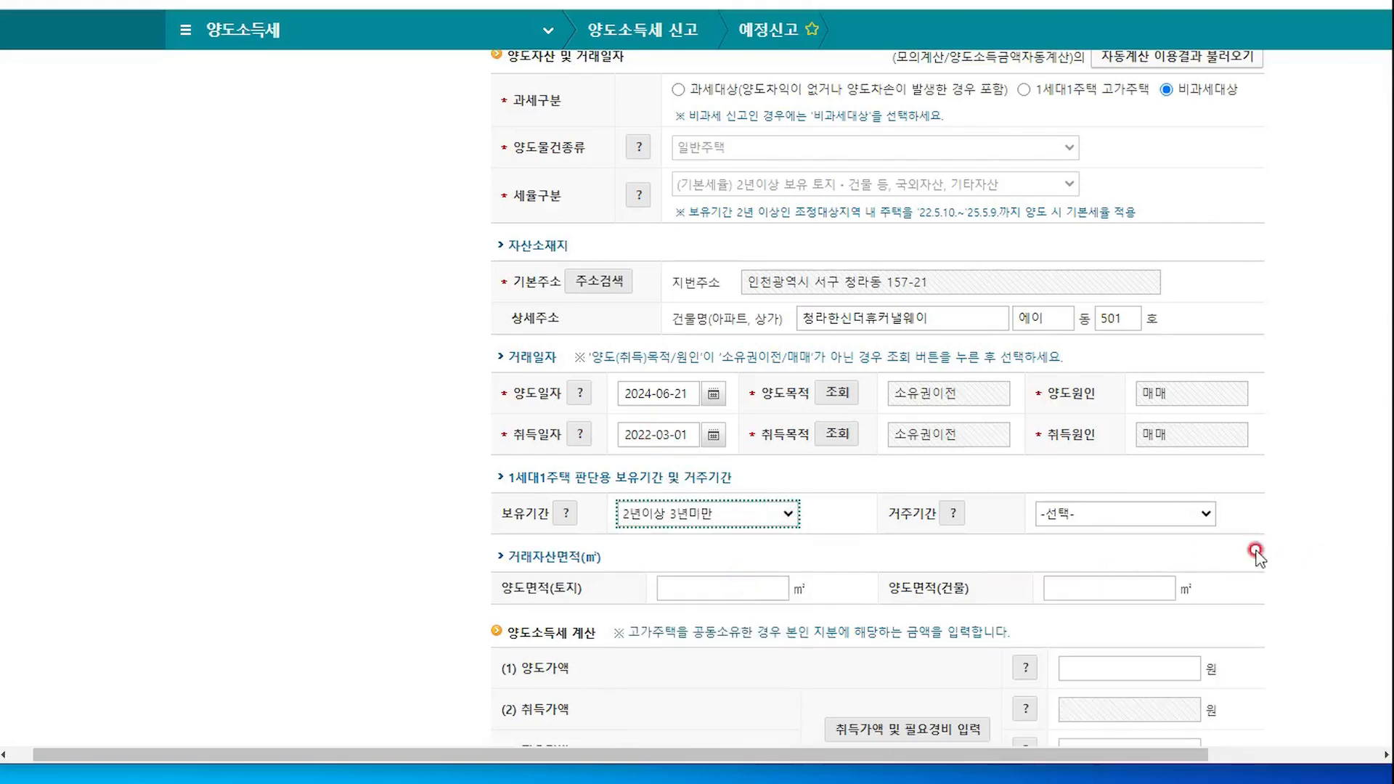
# Set the 거주기간 residence period to (해당없음)취득당시 비조정대상지역
pyautogui.click(1196, 512)
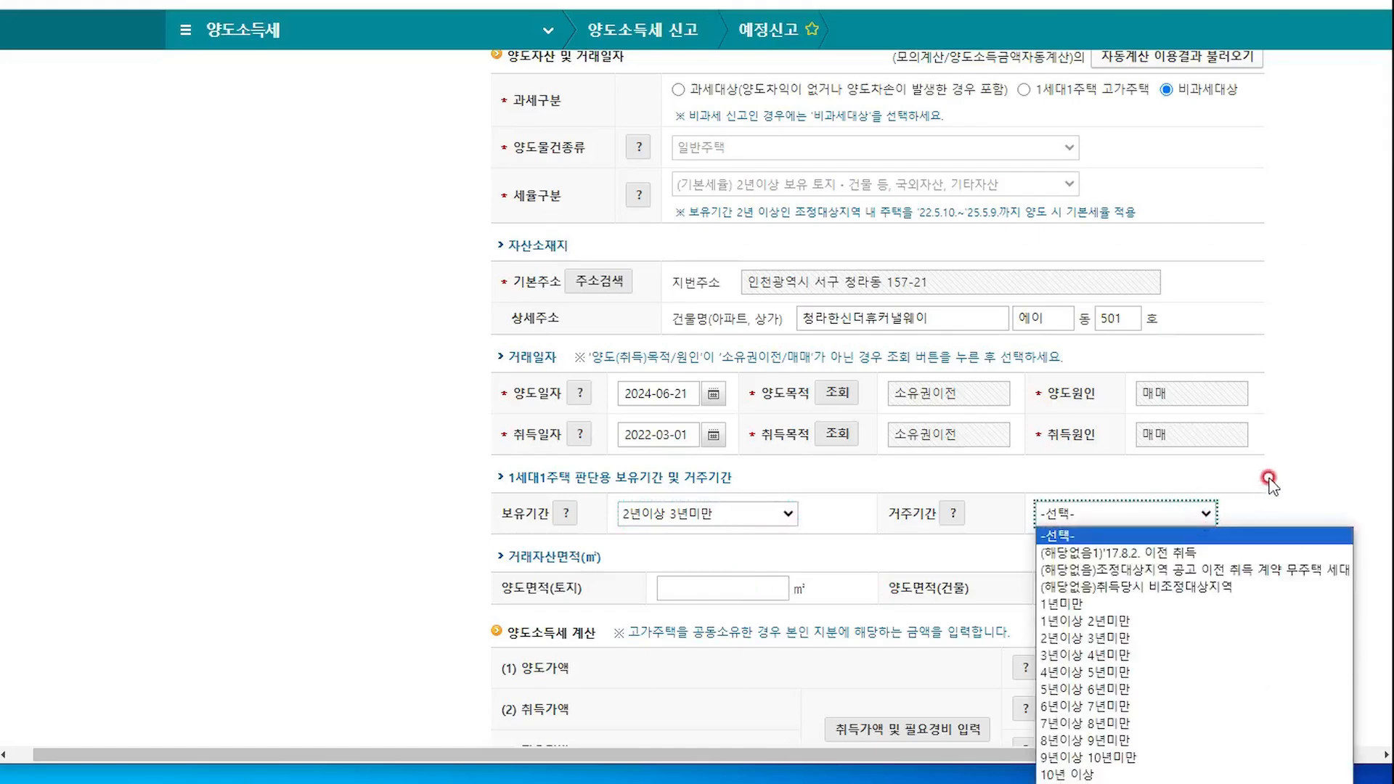
pyautogui.scroll(-2, 1299, 450)
pyautogui.click(1309, 416)
pyautogui.scroll(-1, 1303, 417)
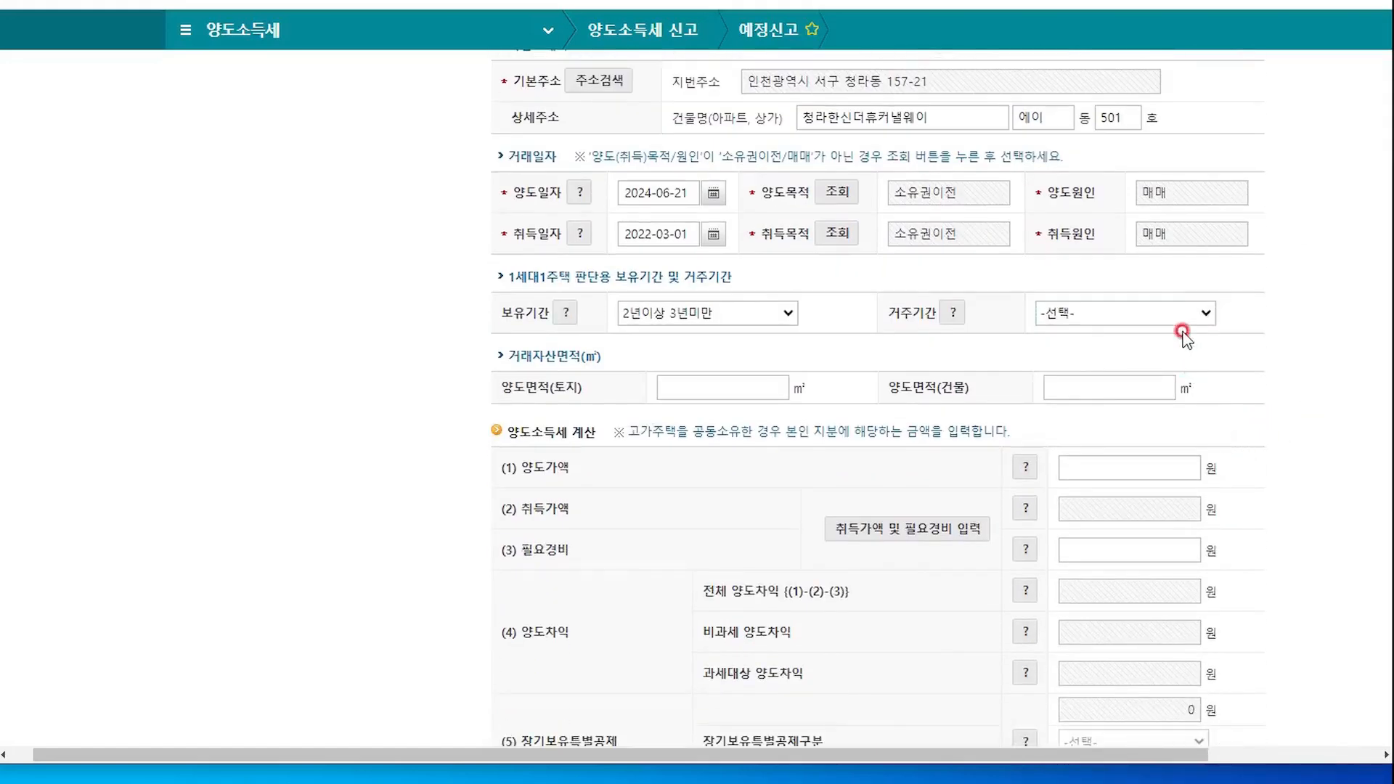
pyautogui.click(1189, 306)
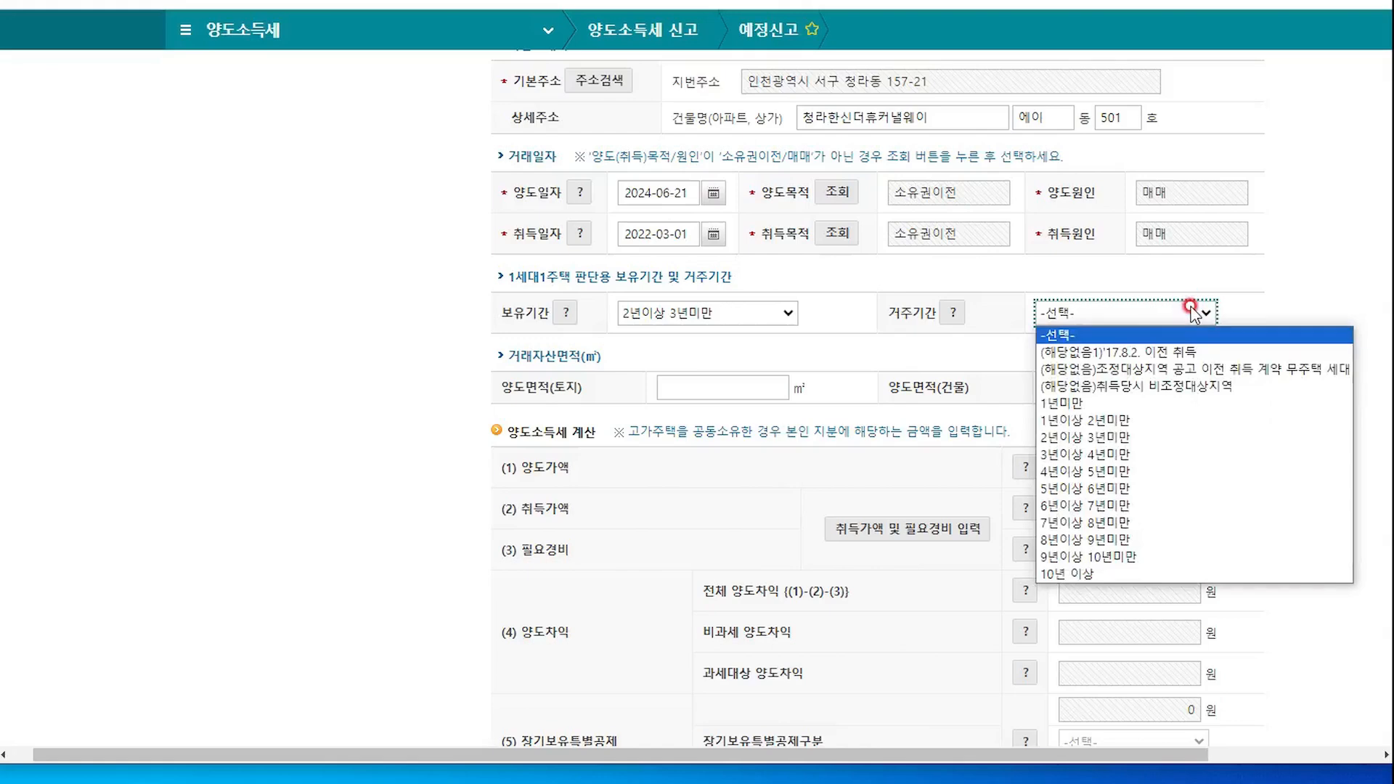
pyautogui.click(1276, 287)
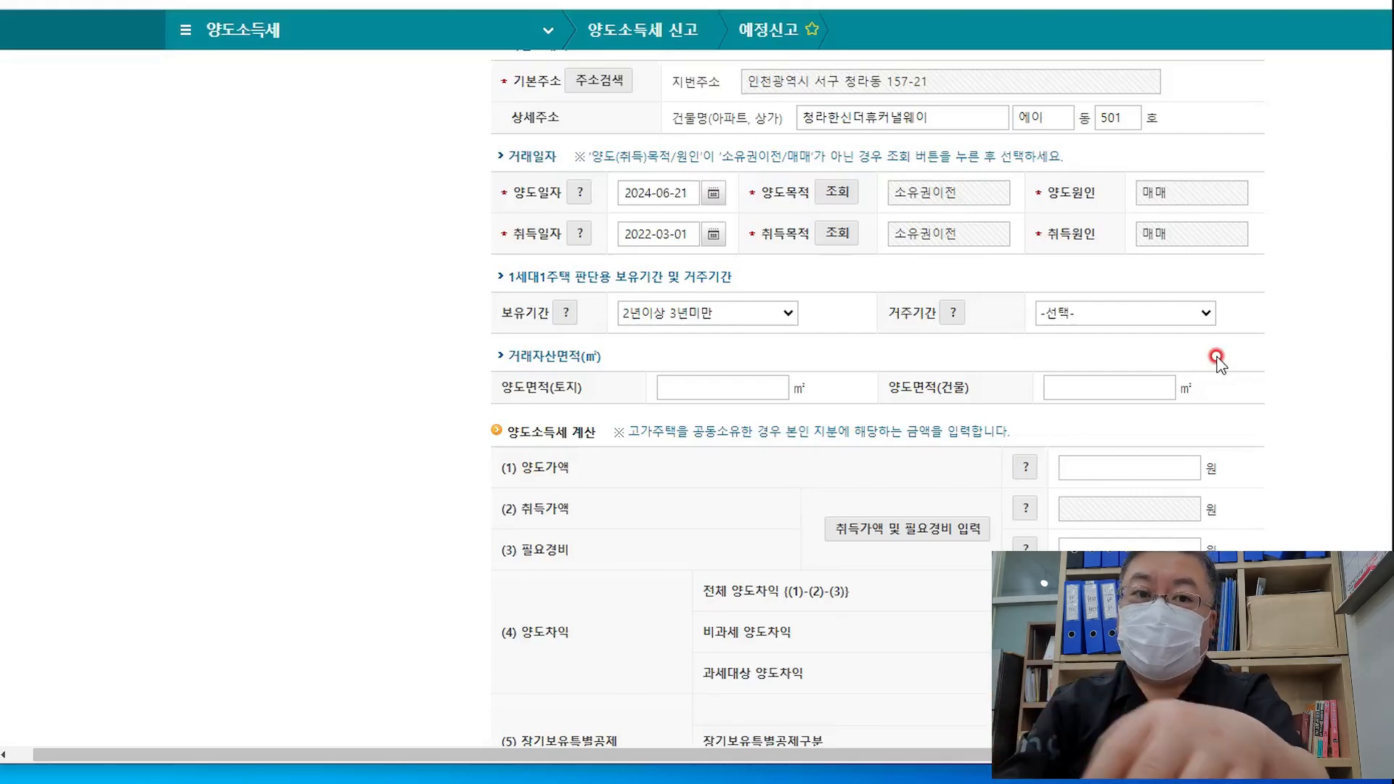
pyautogui.click(1195, 312)
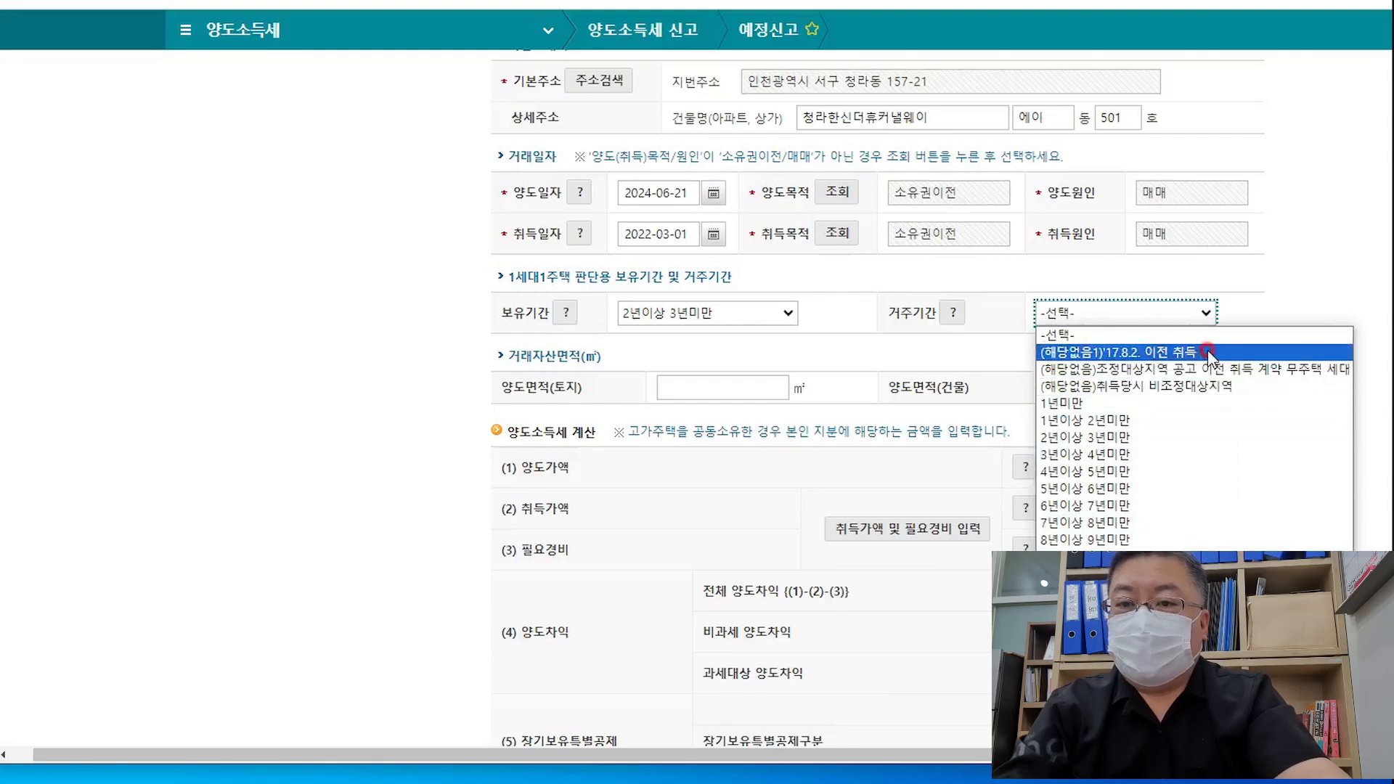
pyautogui.click(1221, 390)
pyautogui.click(1284, 338)
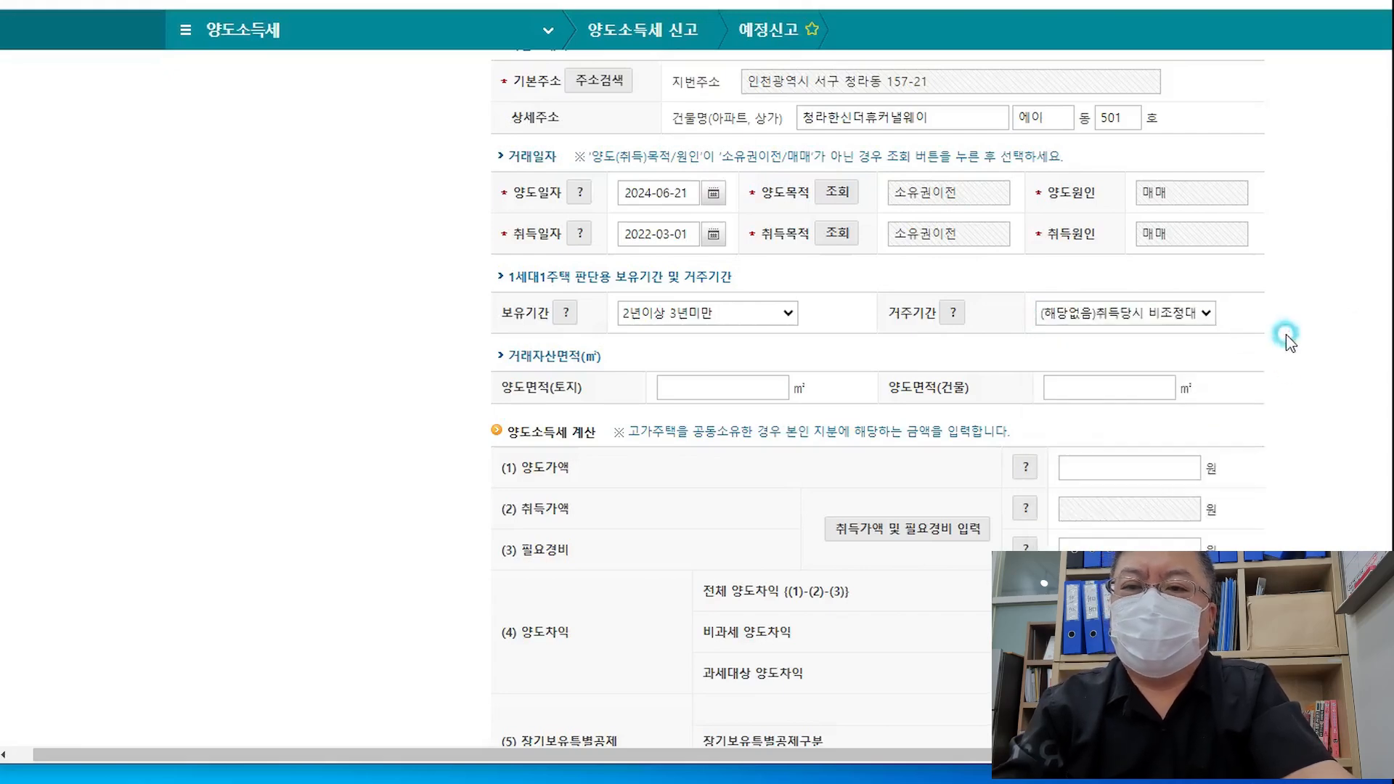
# Enter 양도면적 of 5 ㎡ land and 47 ㎡ building, and a 250,000,000 won 양도가액
pyautogui.click(730, 383)
pyautogui.scroll(-2, 755, 530)
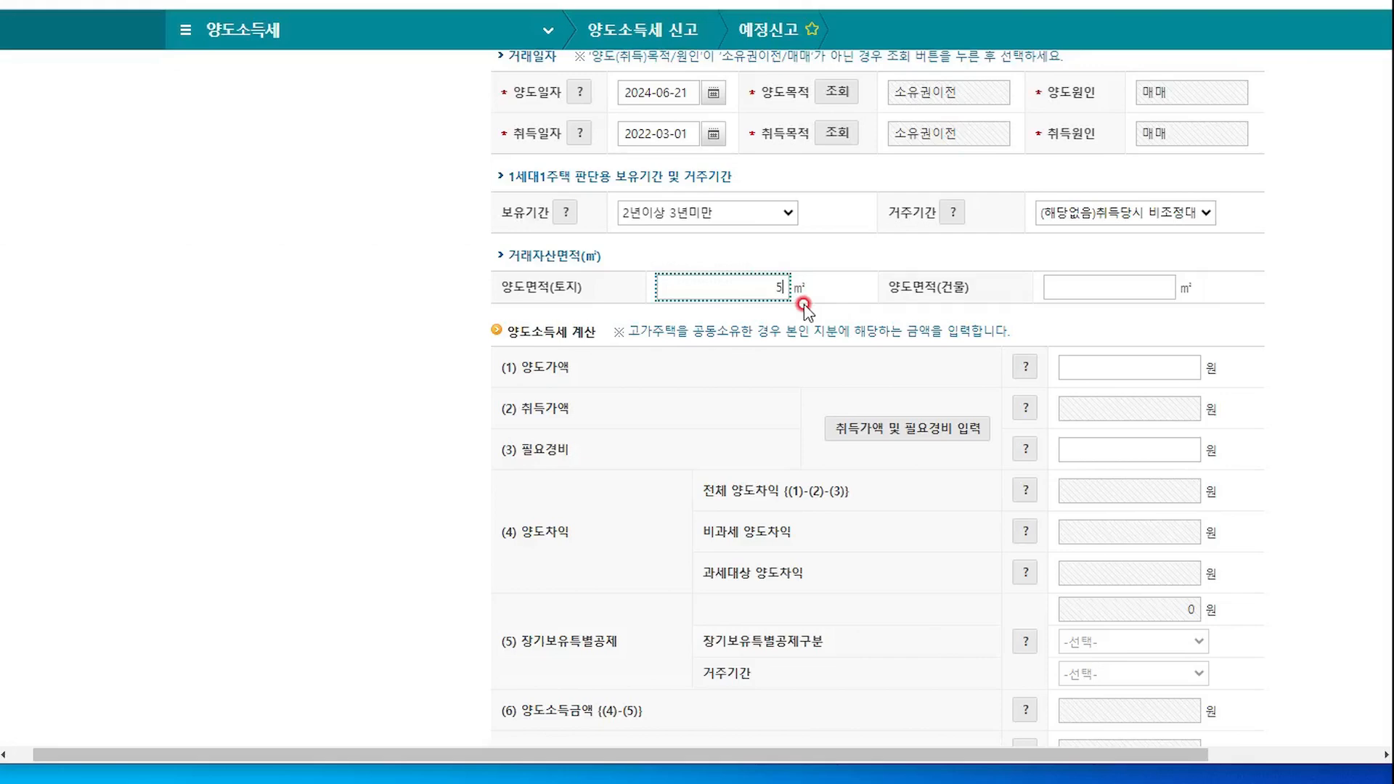
pyautogui.click(1088, 276)
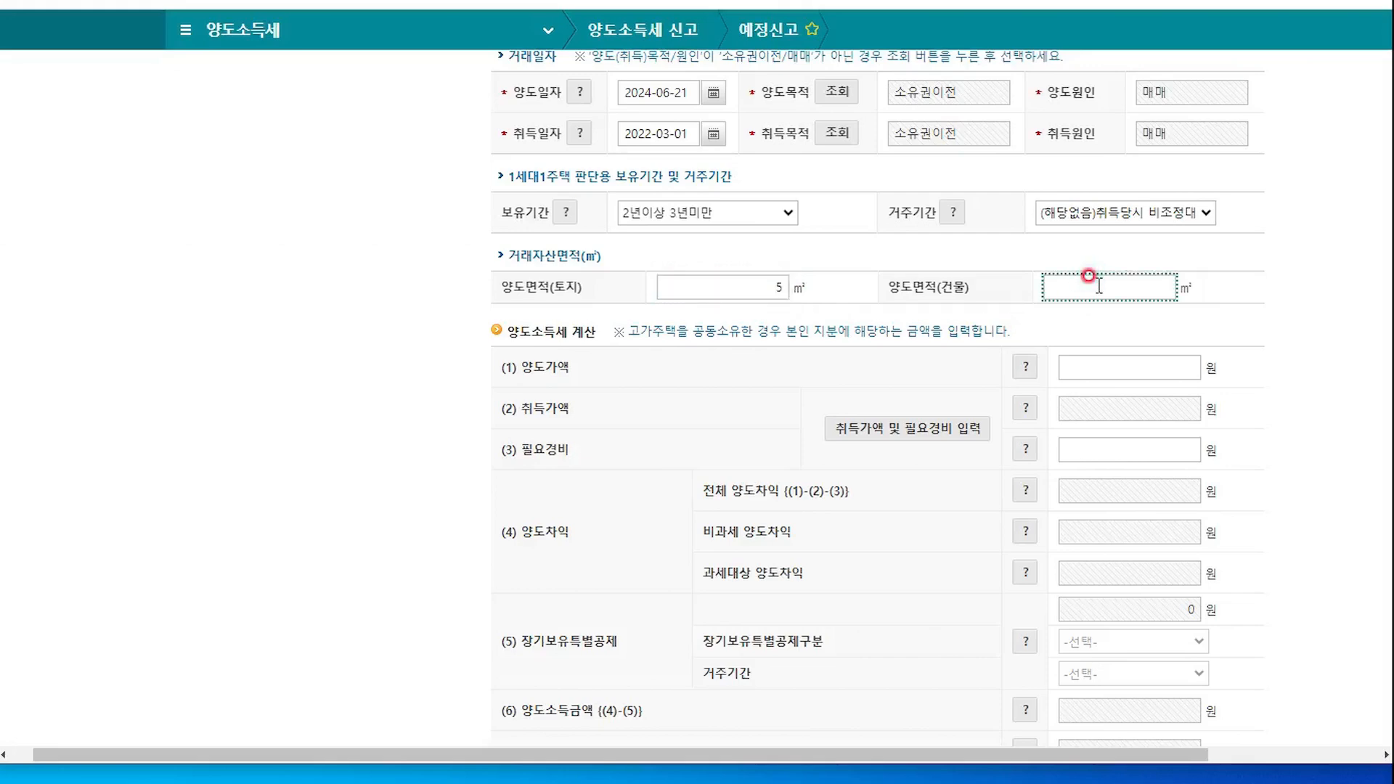
pyautogui.write('47')
pyautogui.click(1323, 369)
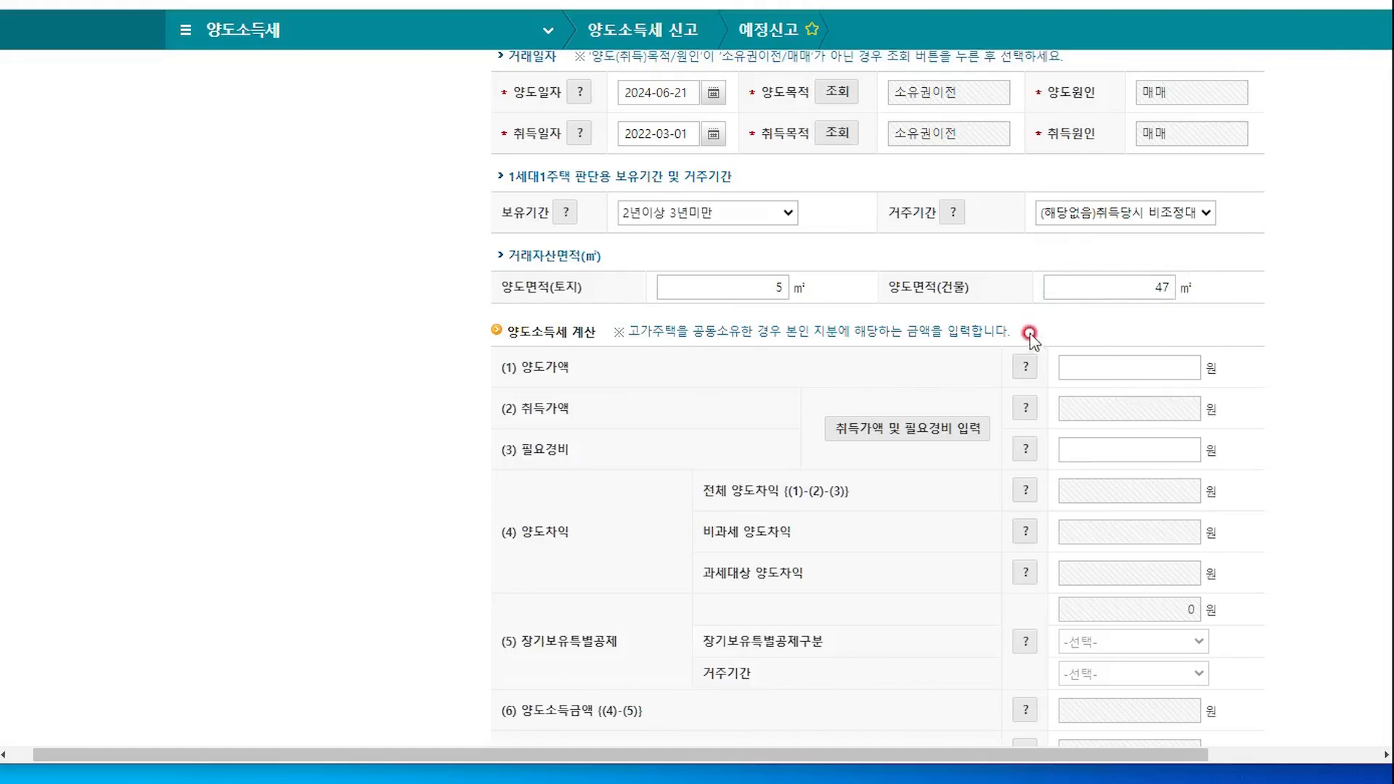
pyautogui.scroll(-3, 1299, 490)
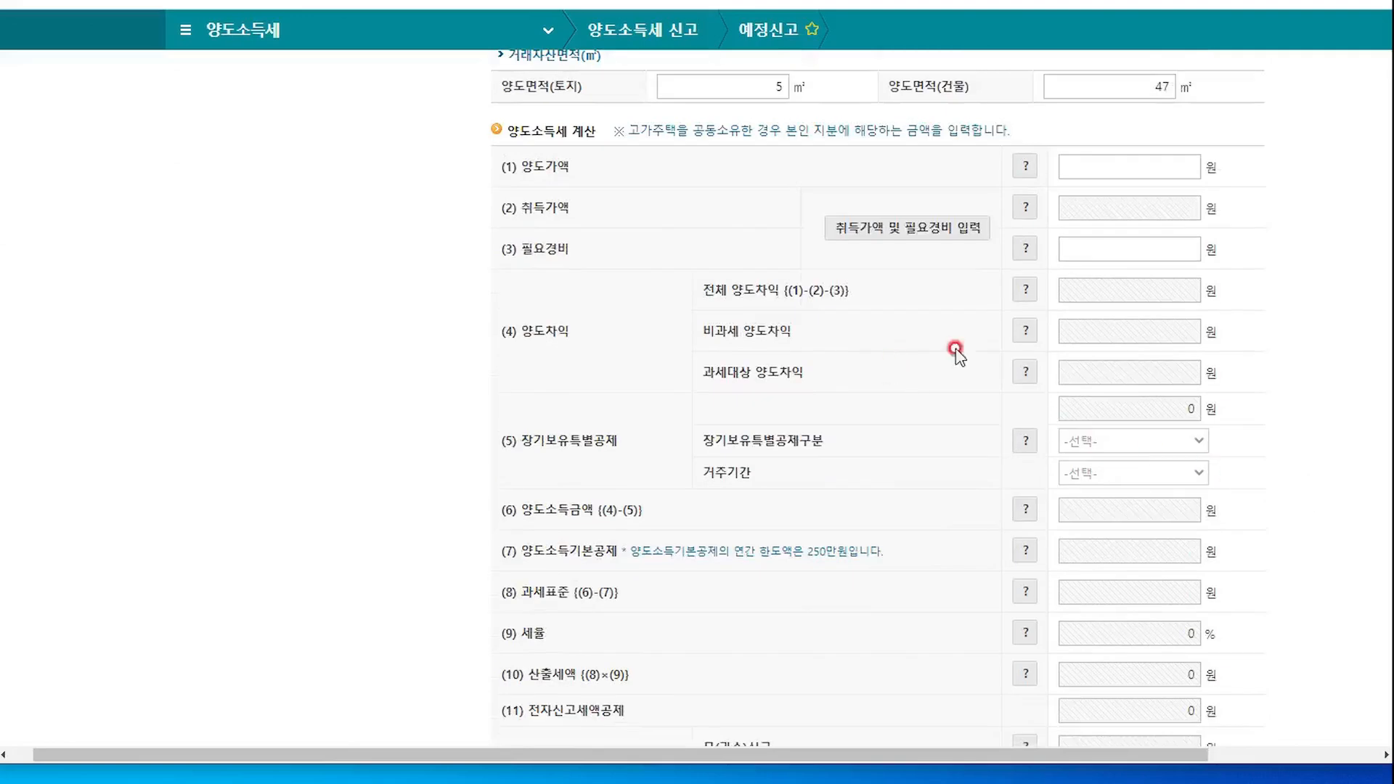
pyautogui.click(1107, 166)
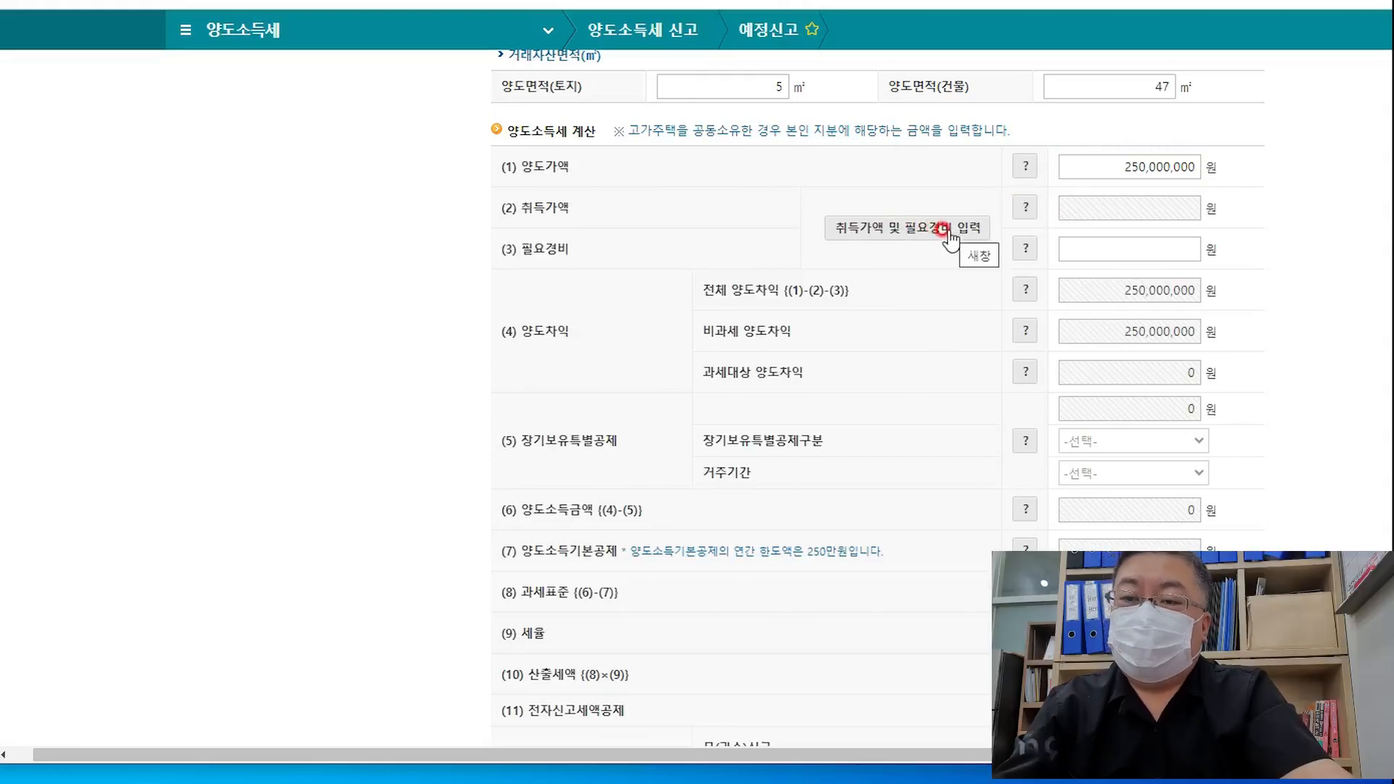
# Register a 매입가액 entry of 200,000,000 won in the 취득가액 및 필요경비 window
pyautogui.click(948, 232)
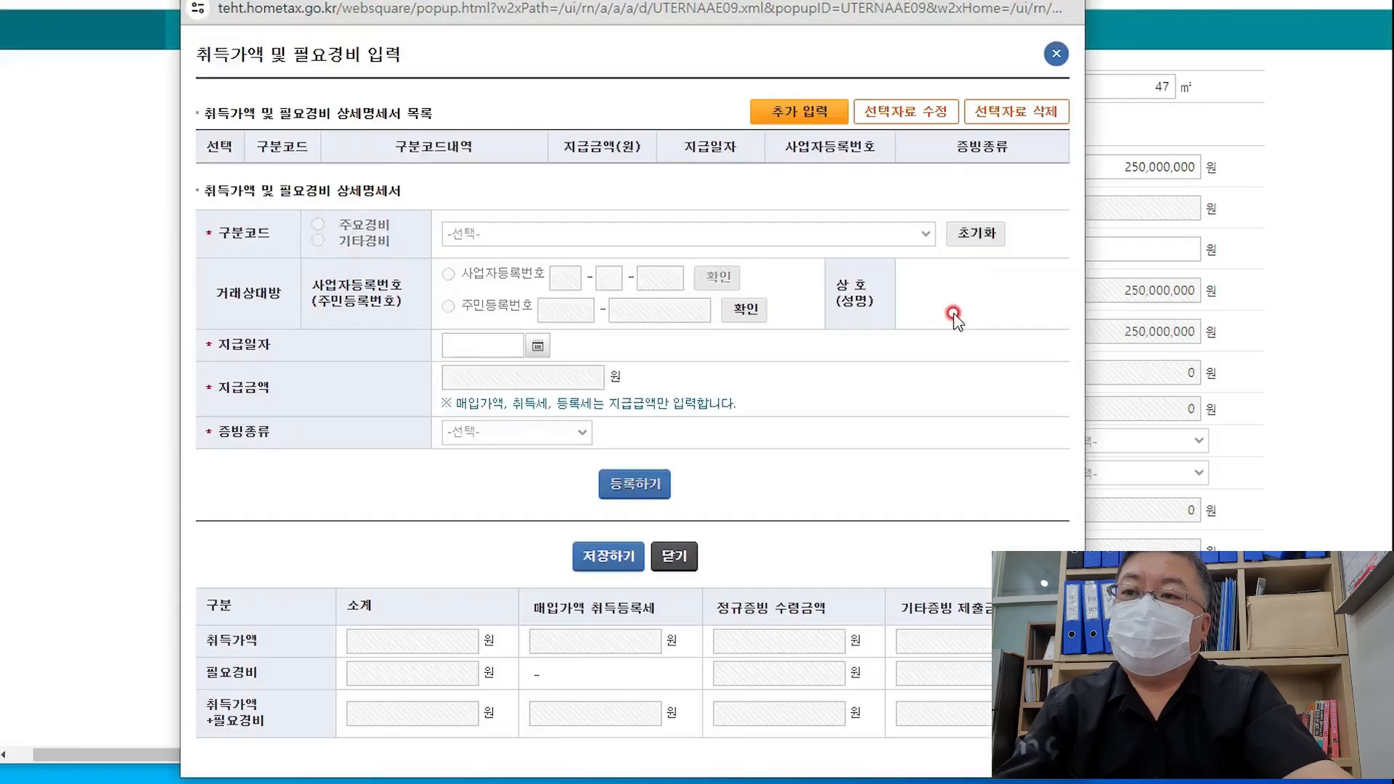
pyautogui.click(798, 110)
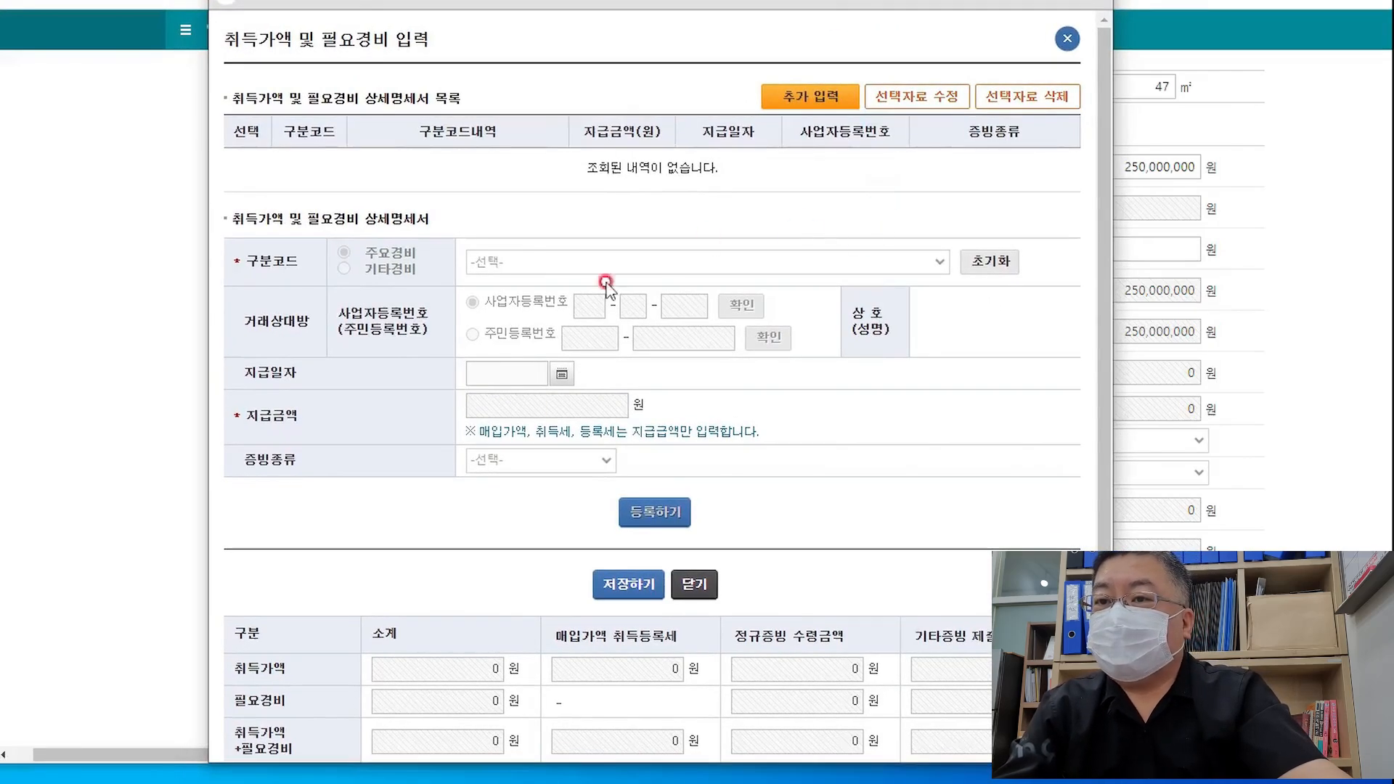
pyautogui.scroll(-1, 977, 497)
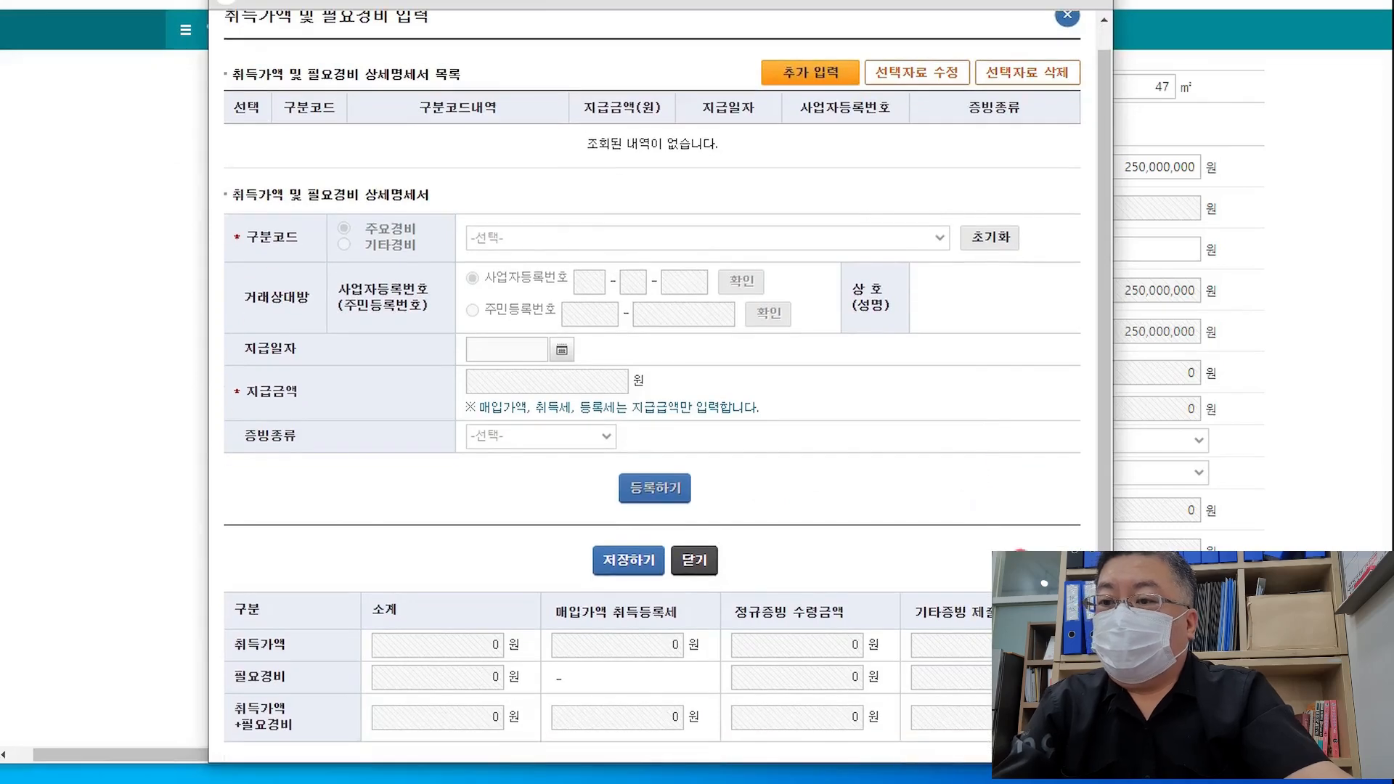
pyautogui.click(921, 72)
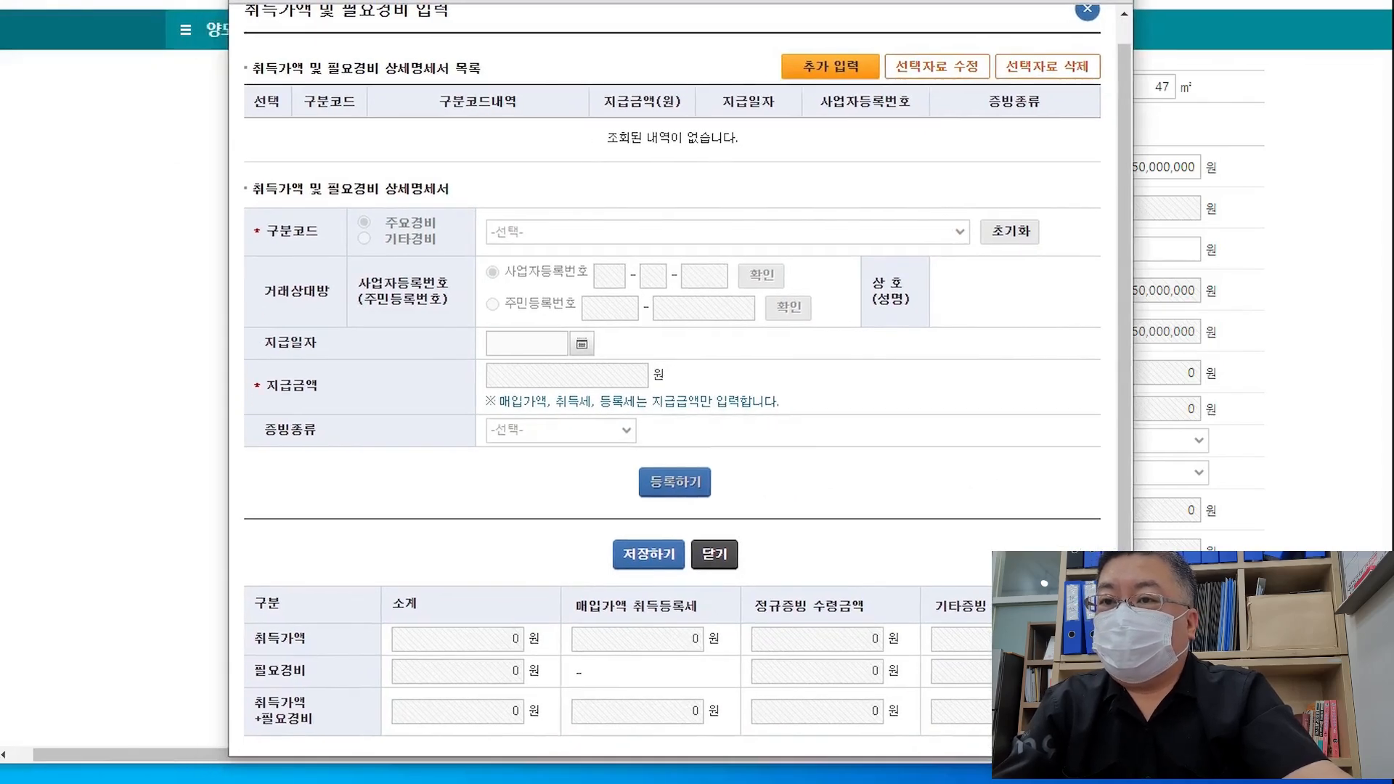
pyautogui.click(479, 71)
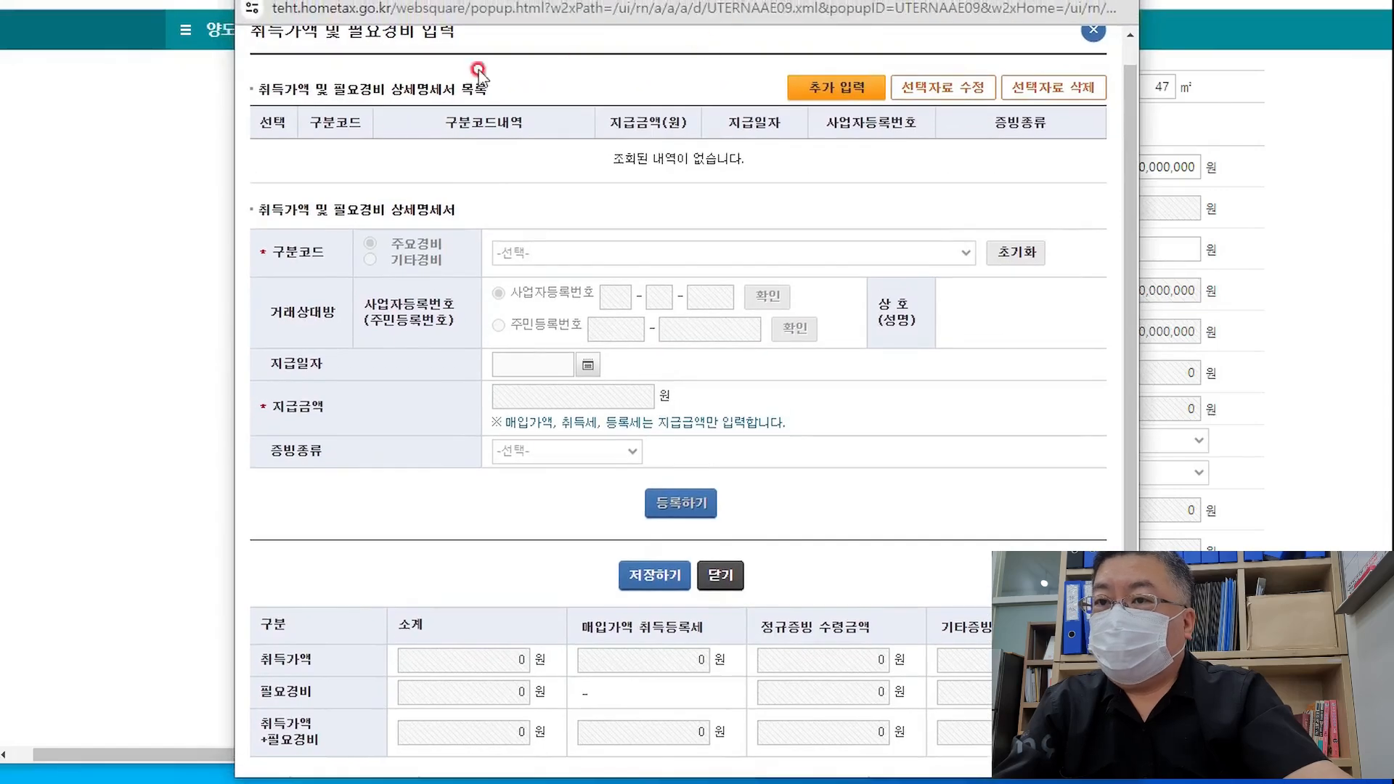
pyautogui.scroll(1, 826, 140)
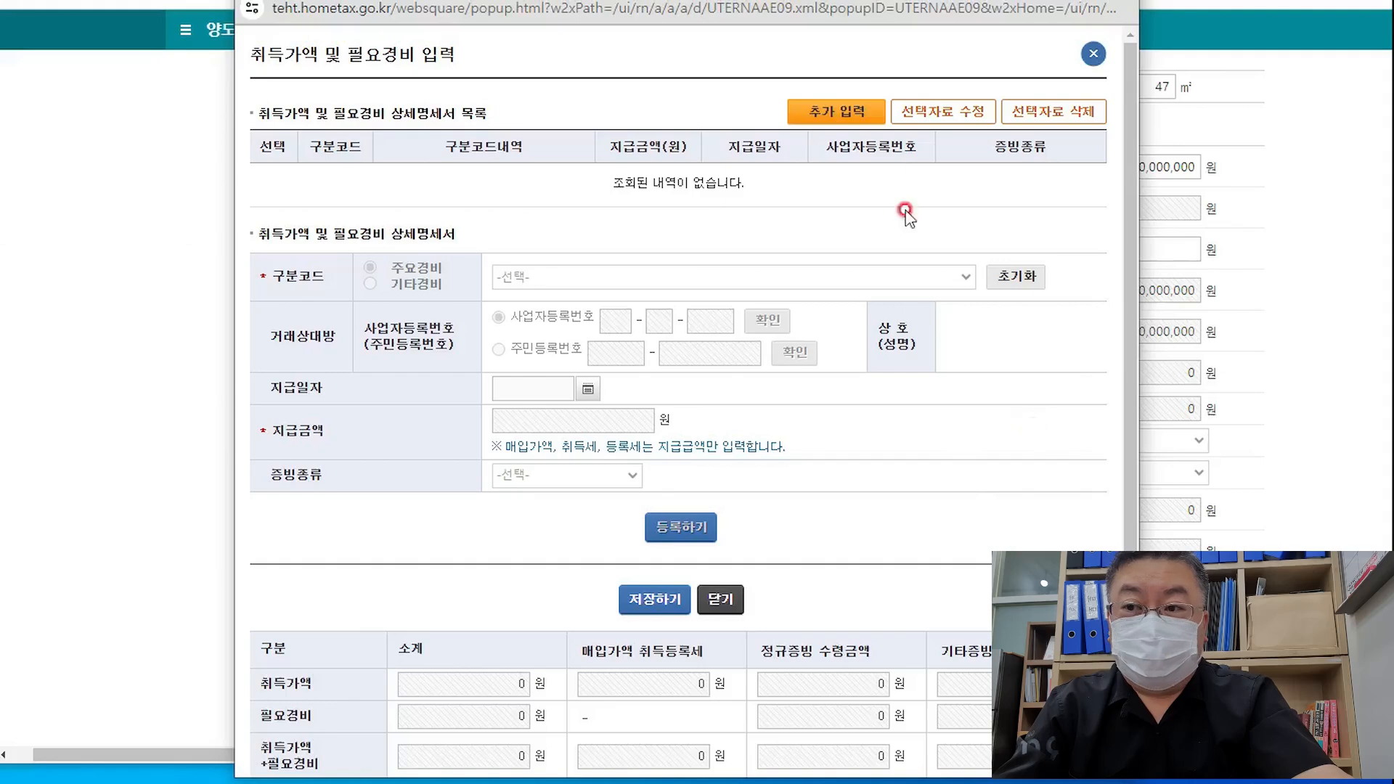
pyautogui.click(827, 111)
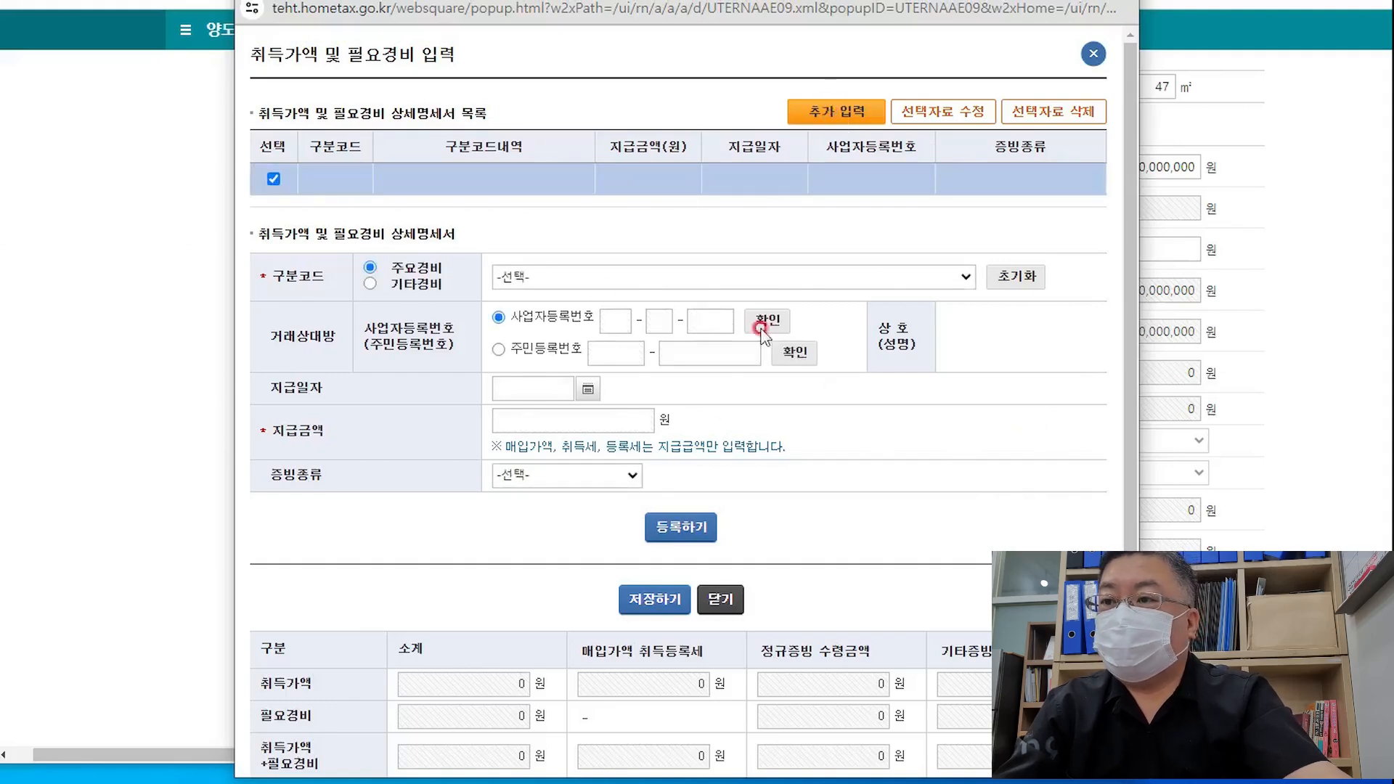
pyautogui.click(919, 289)
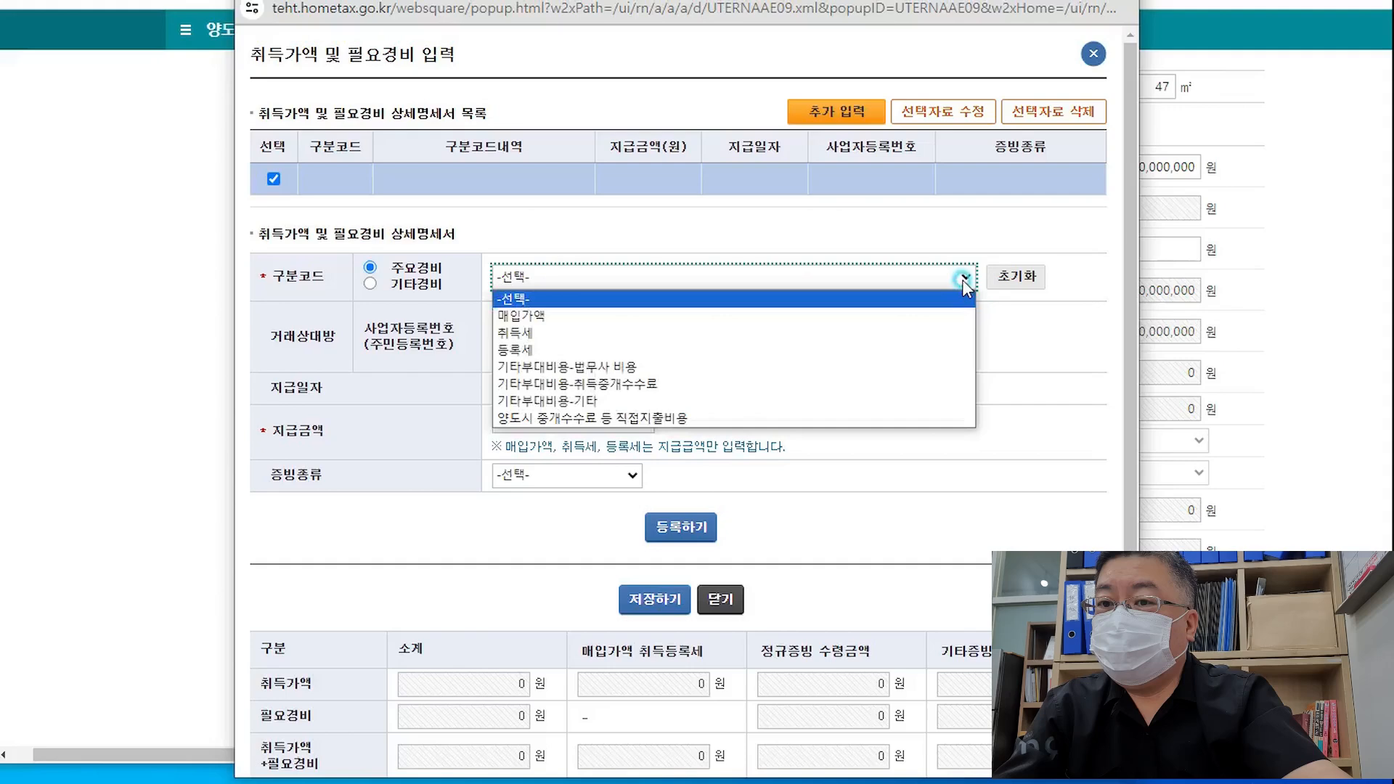
pyautogui.click(555, 316)
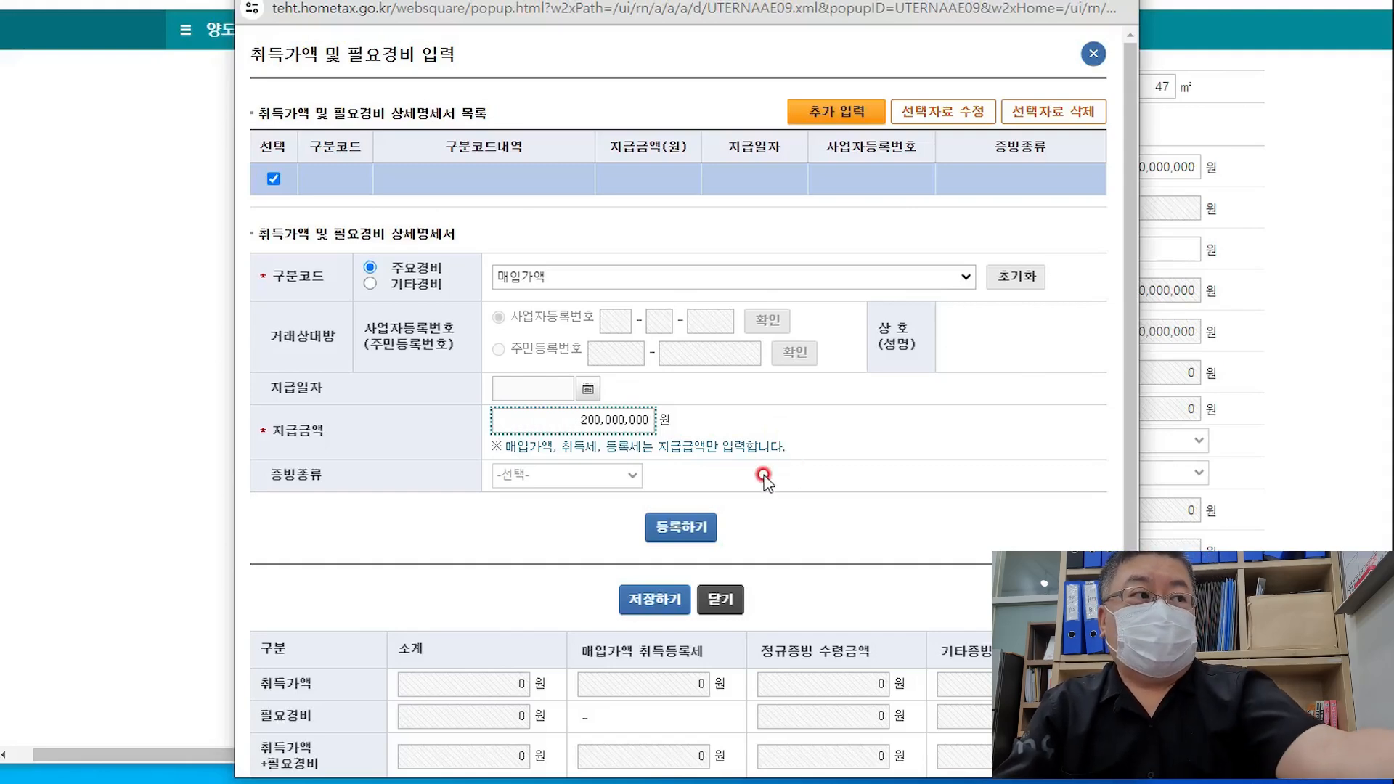
pyautogui.click(691, 537)
# Start a second expense entry with the 취득중개수수료 brokerage fee category
pyautogui.scroll(-1, 833, 529)
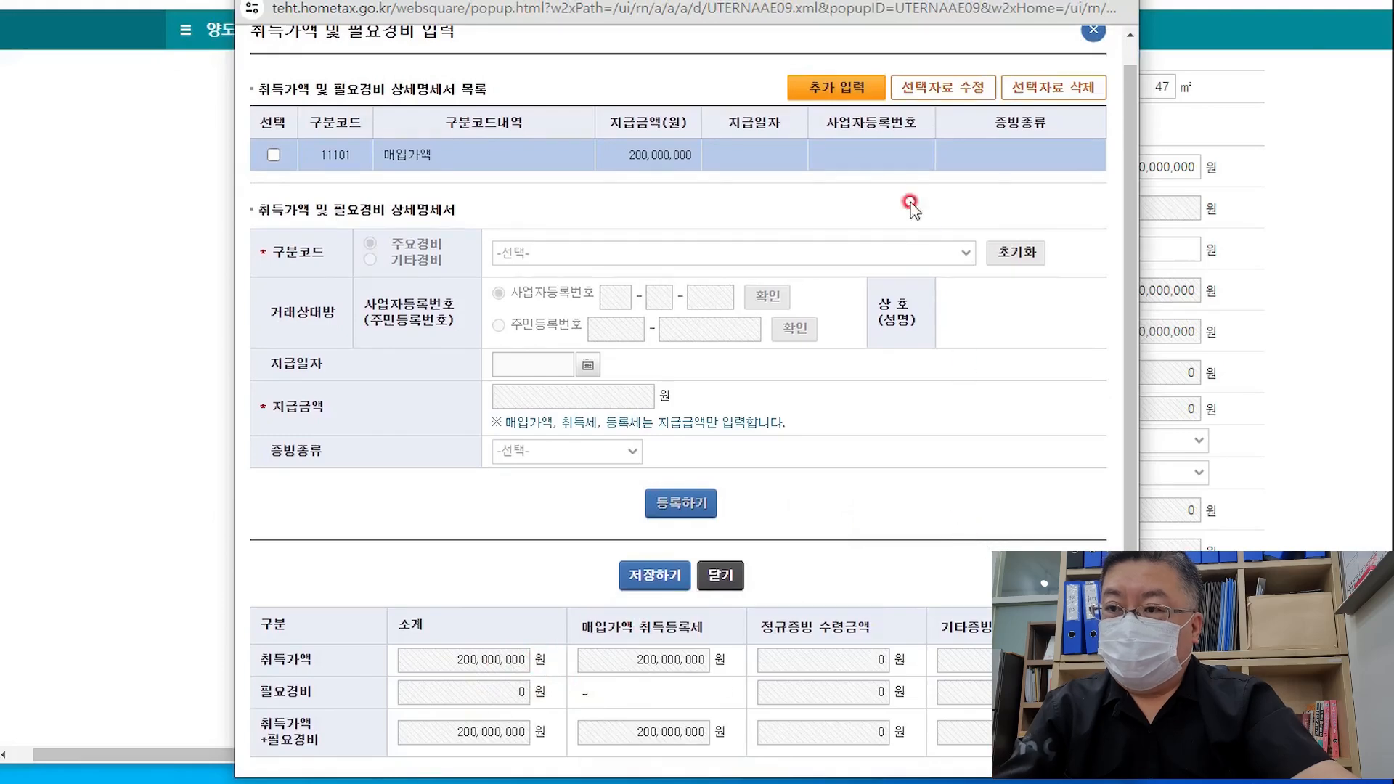
pyautogui.click(845, 90)
pyautogui.moveTo(614, 274); pyautogui.dragTo(663, 383)
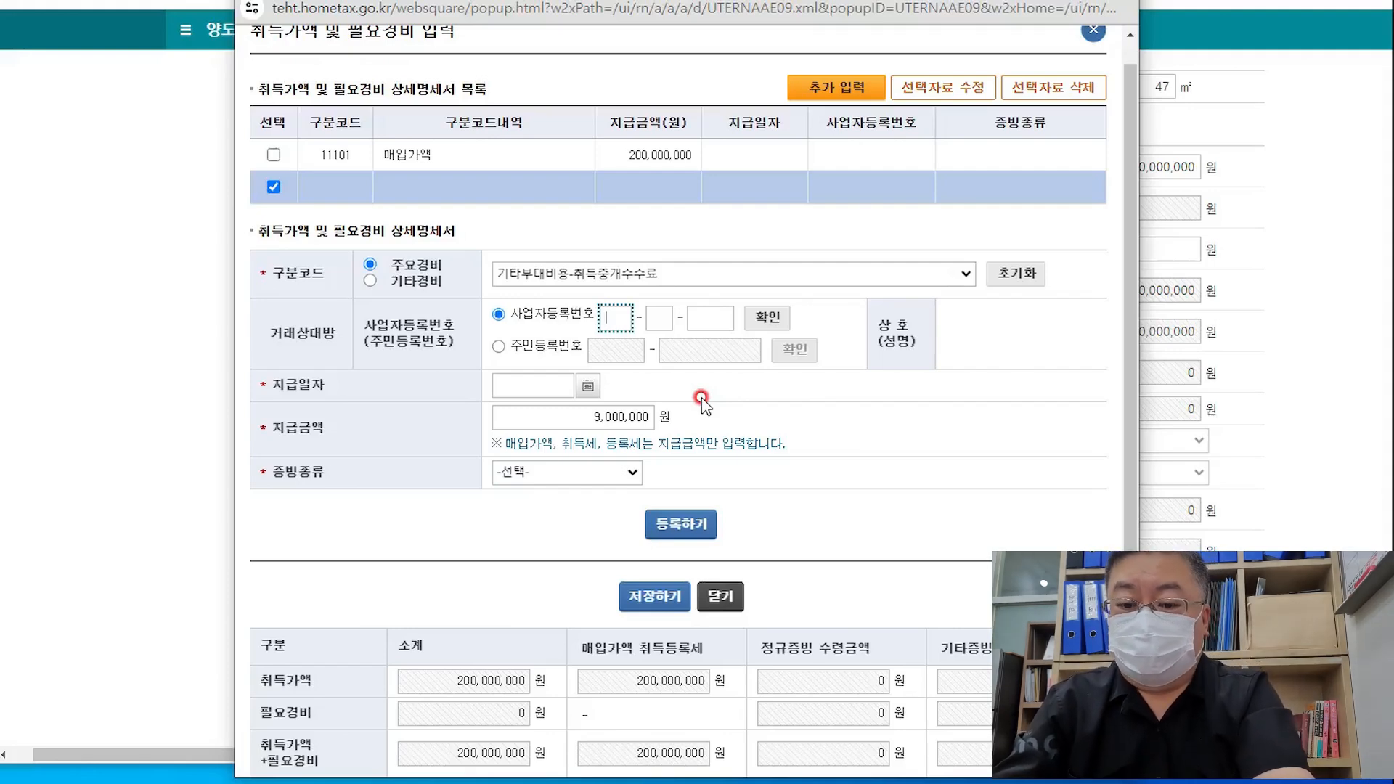
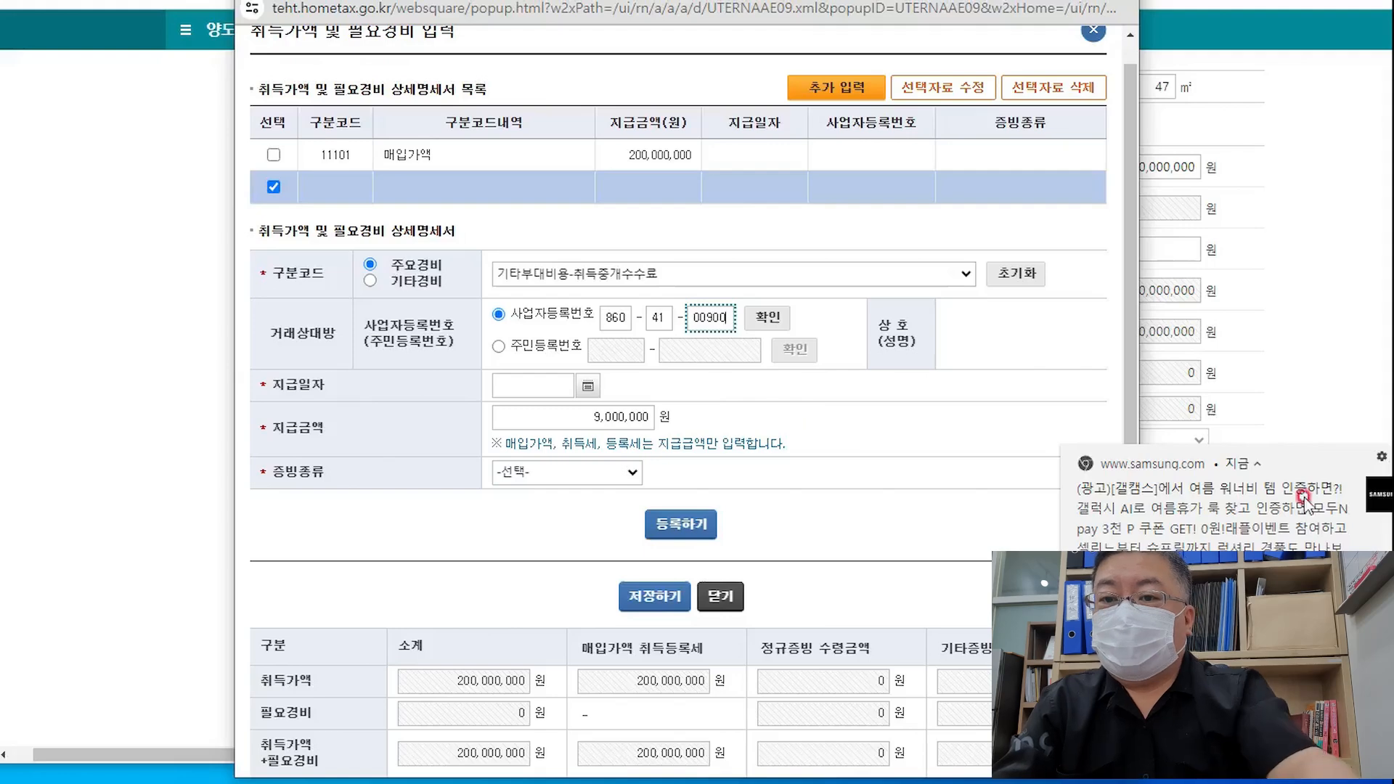
# Enter the broker's registration number and dismiss the advertising notifications
pyautogui.click(1384, 457)
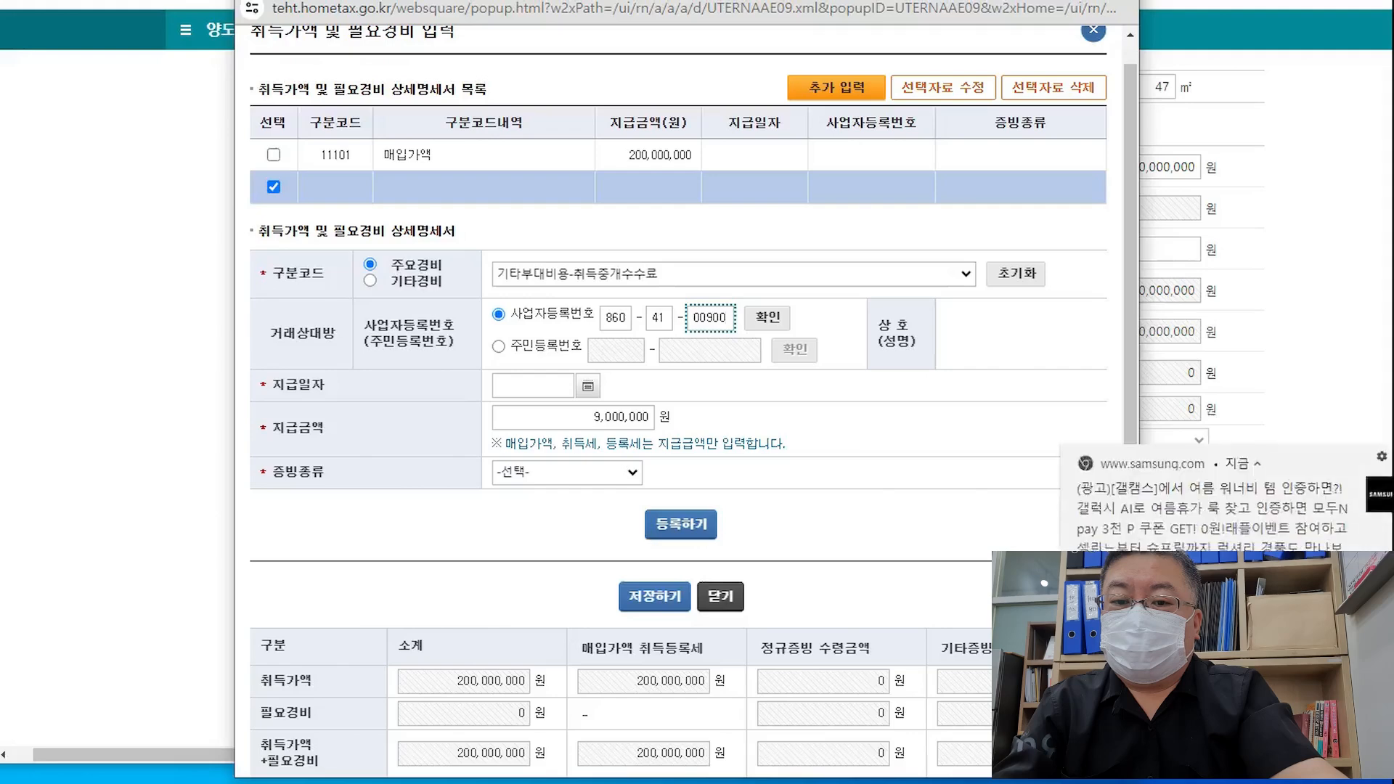
pyautogui.click(1314, 468)
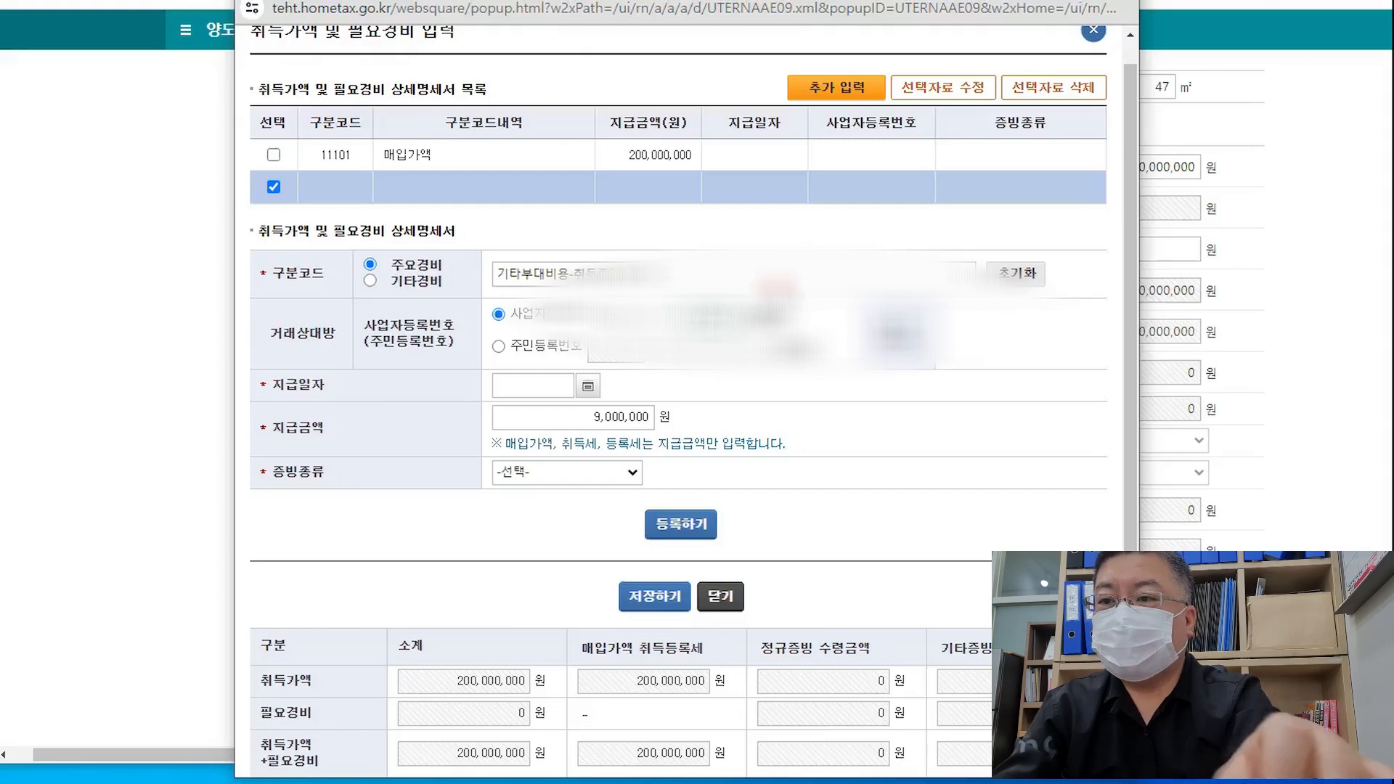
# Register the brokerage fee as 2,000,000 won paid 2024-06-07 with a 현금영수증
pyautogui.click(776, 318)
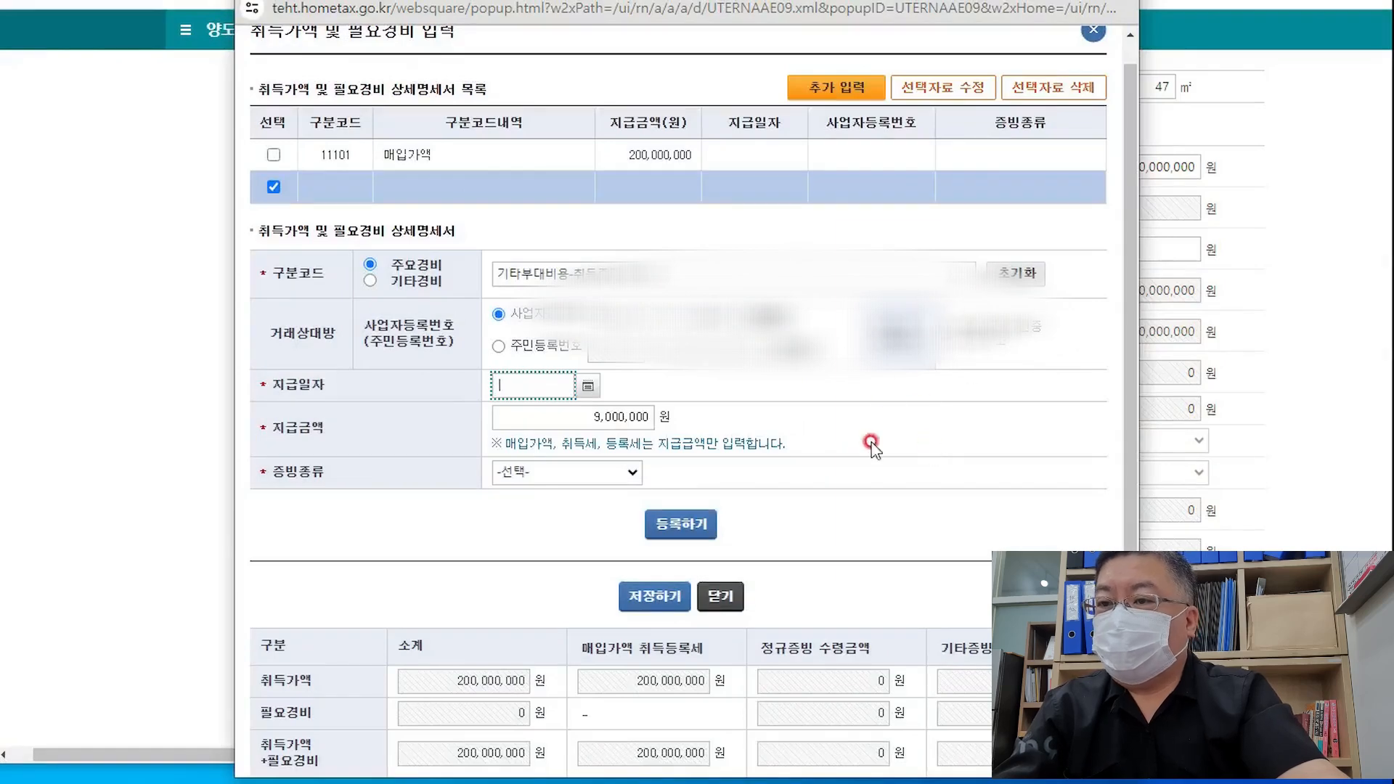
pyautogui.click(587, 386)
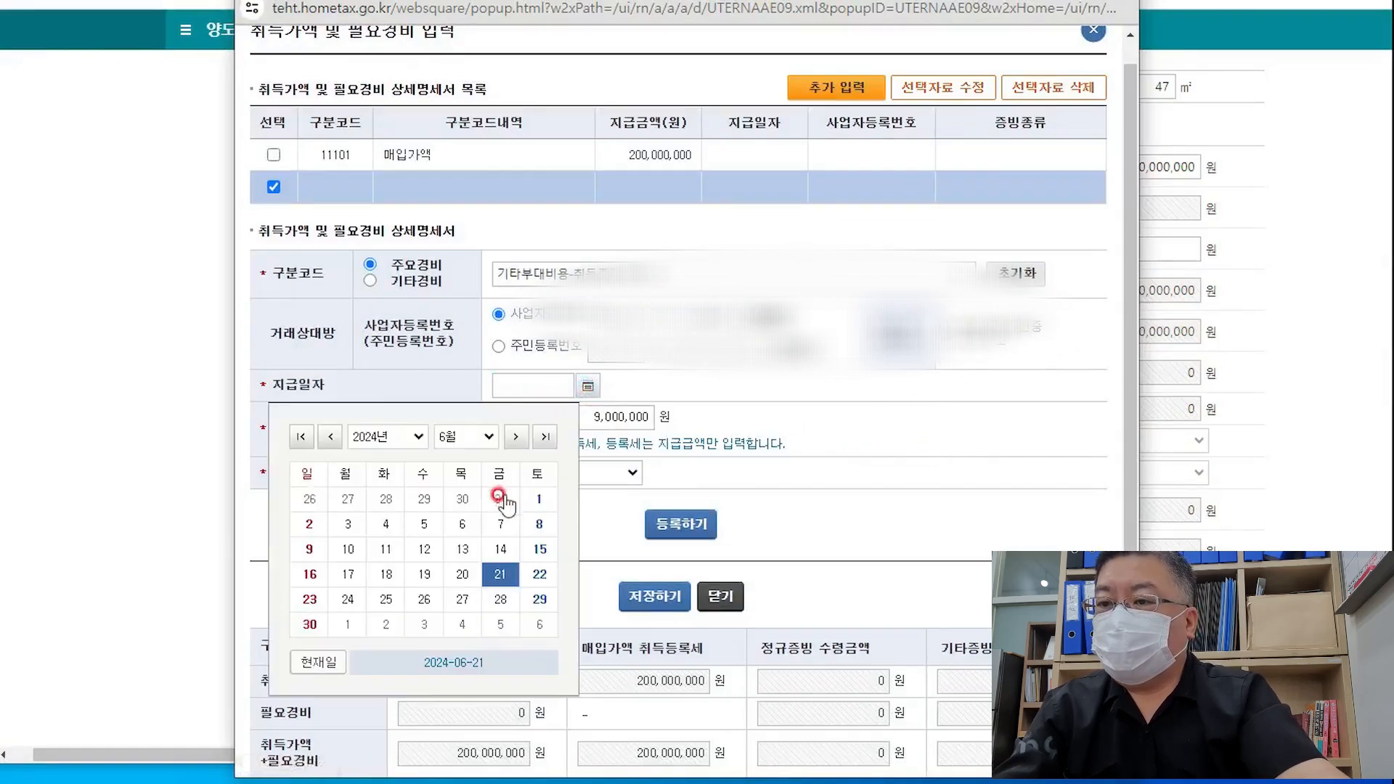
pyautogui.click(501, 524)
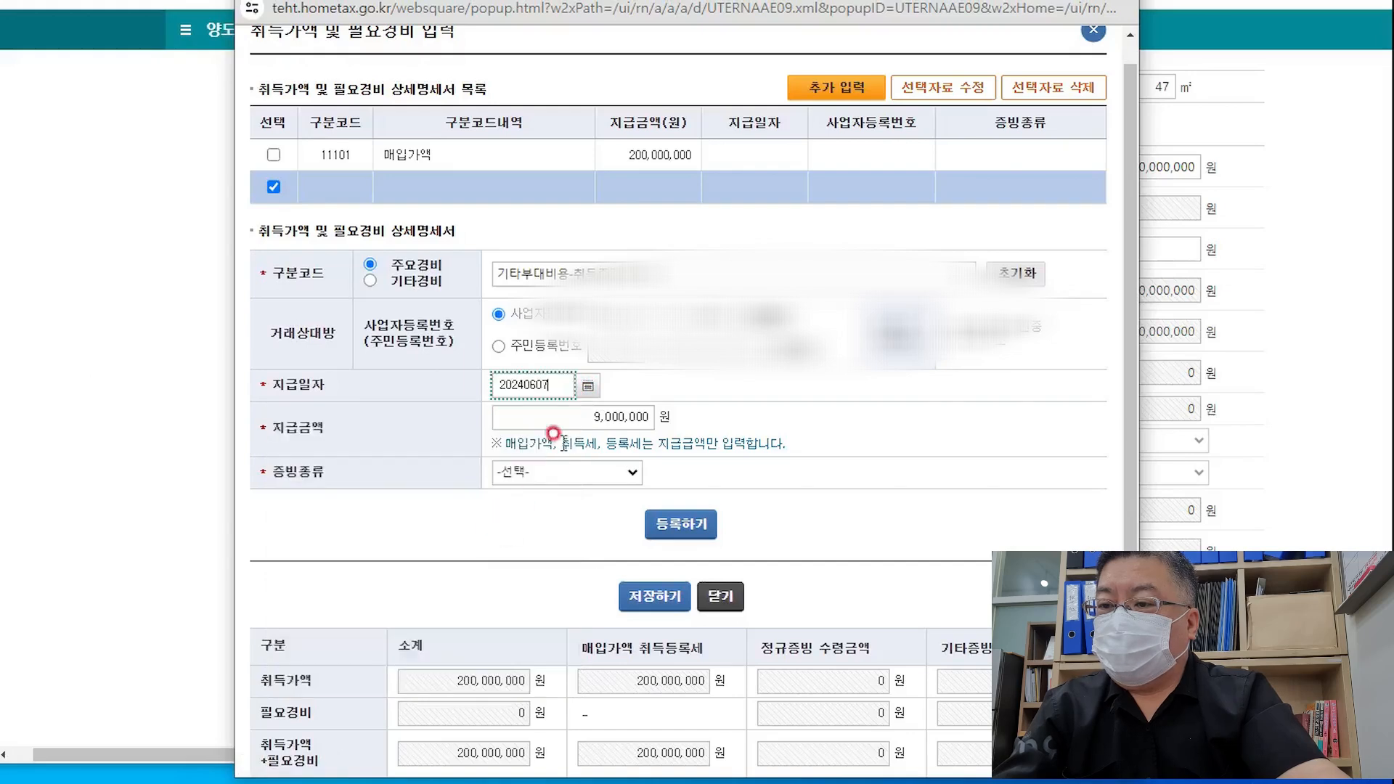
pyautogui.click(570, 418)
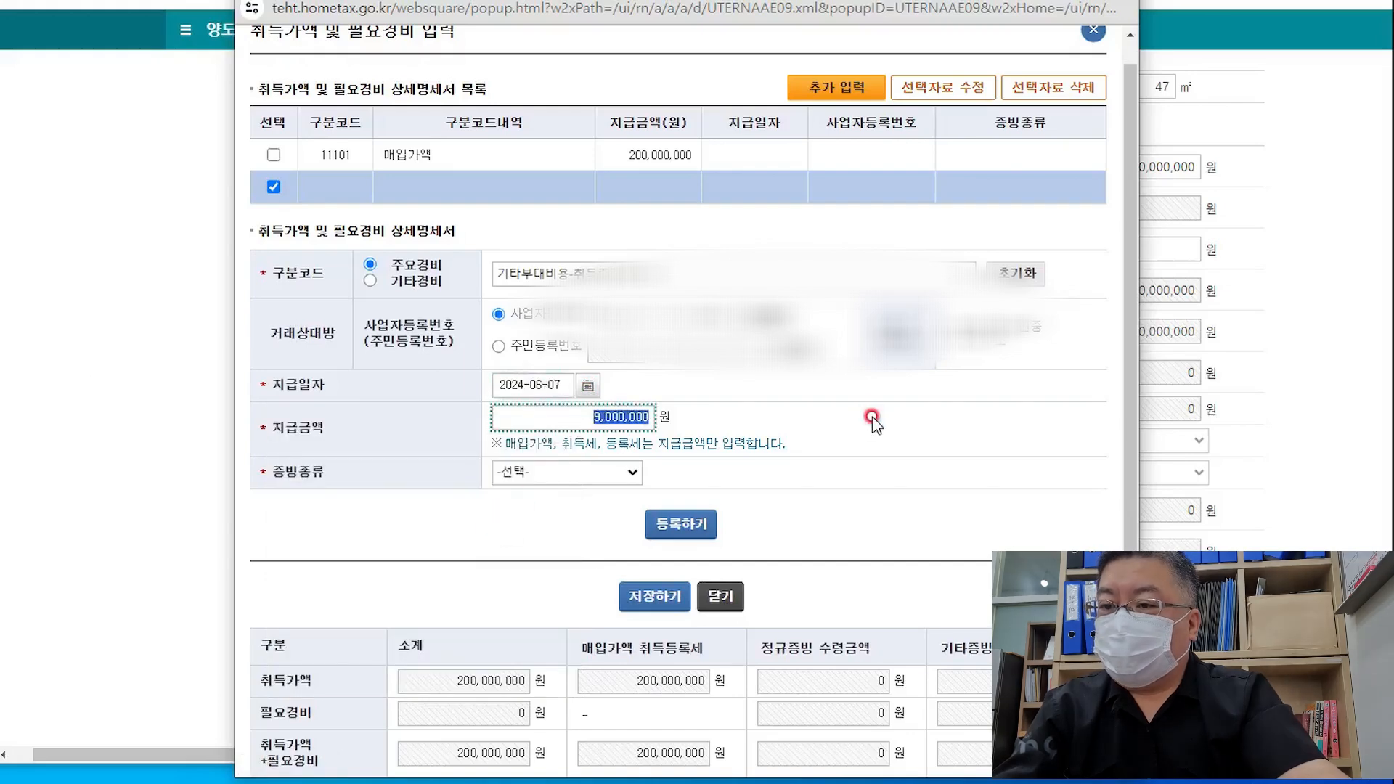
pyautogui.press('BackSpace')
pyautogui.write('20000')
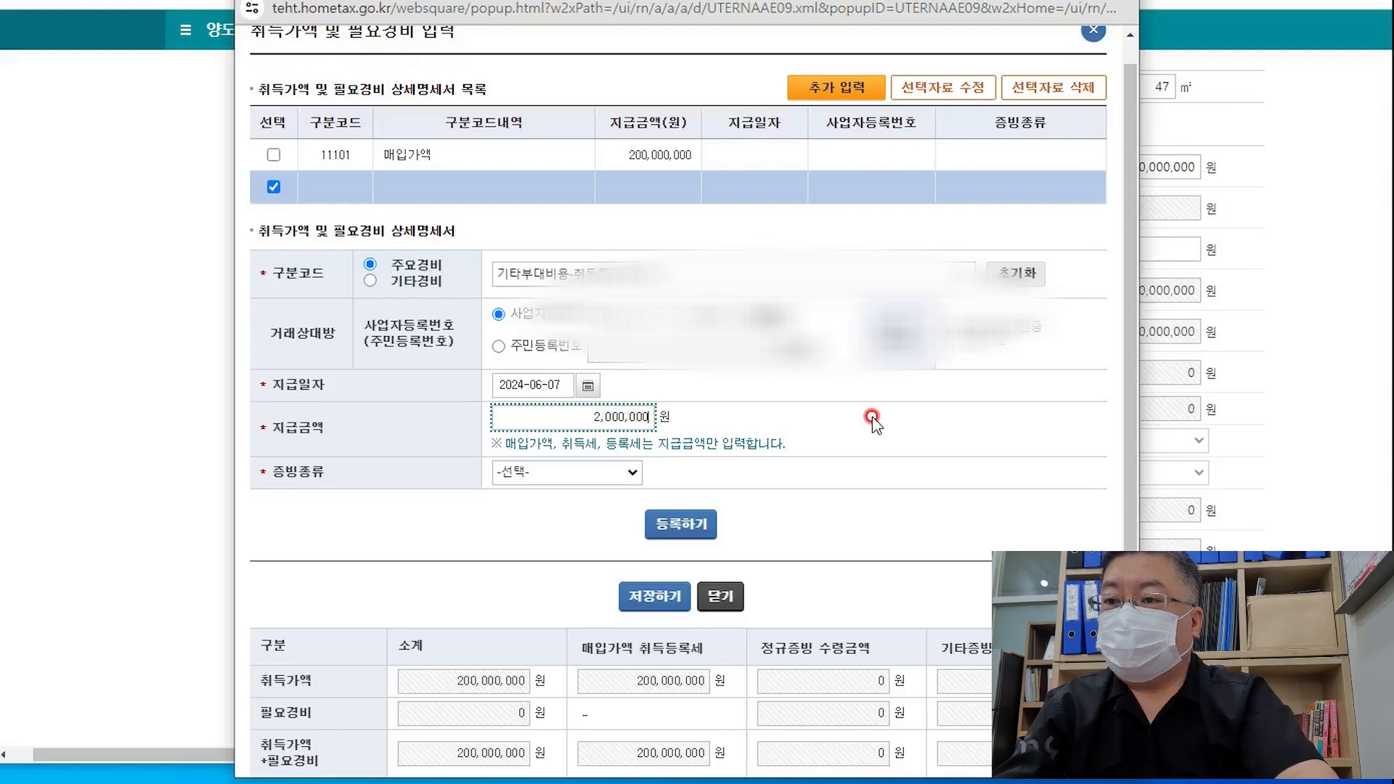
pyautogui.click(628, 473)
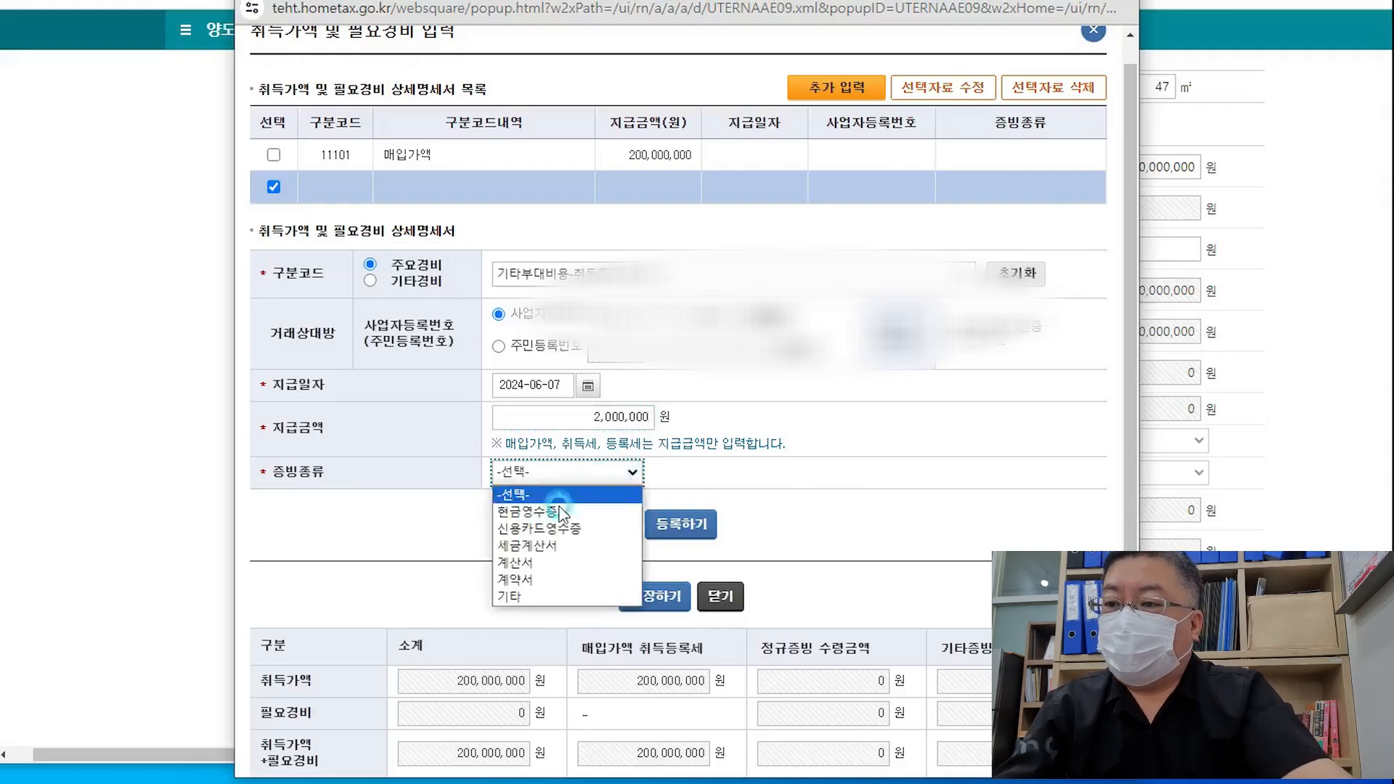
pyautogui.click(559, 512)
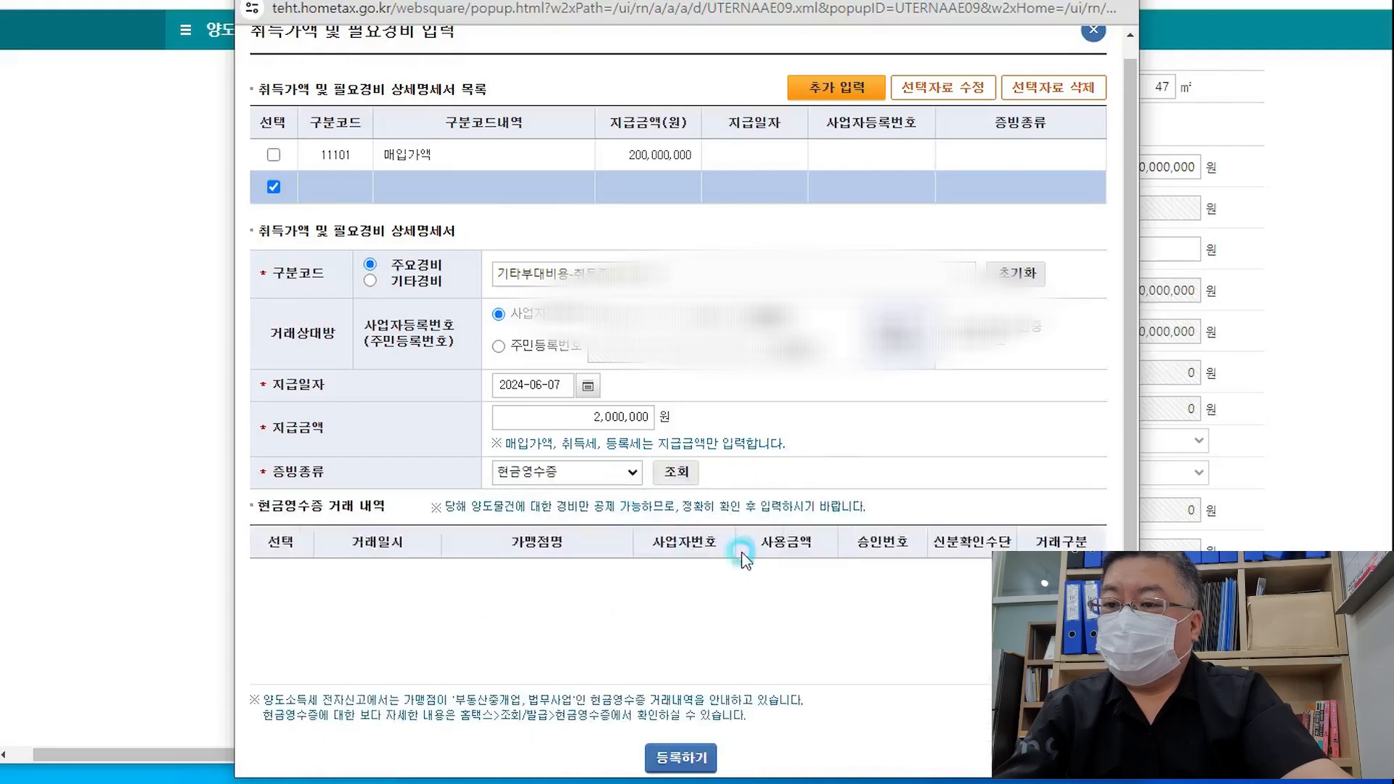
pyautogui.scroll(-3, 849, 503)
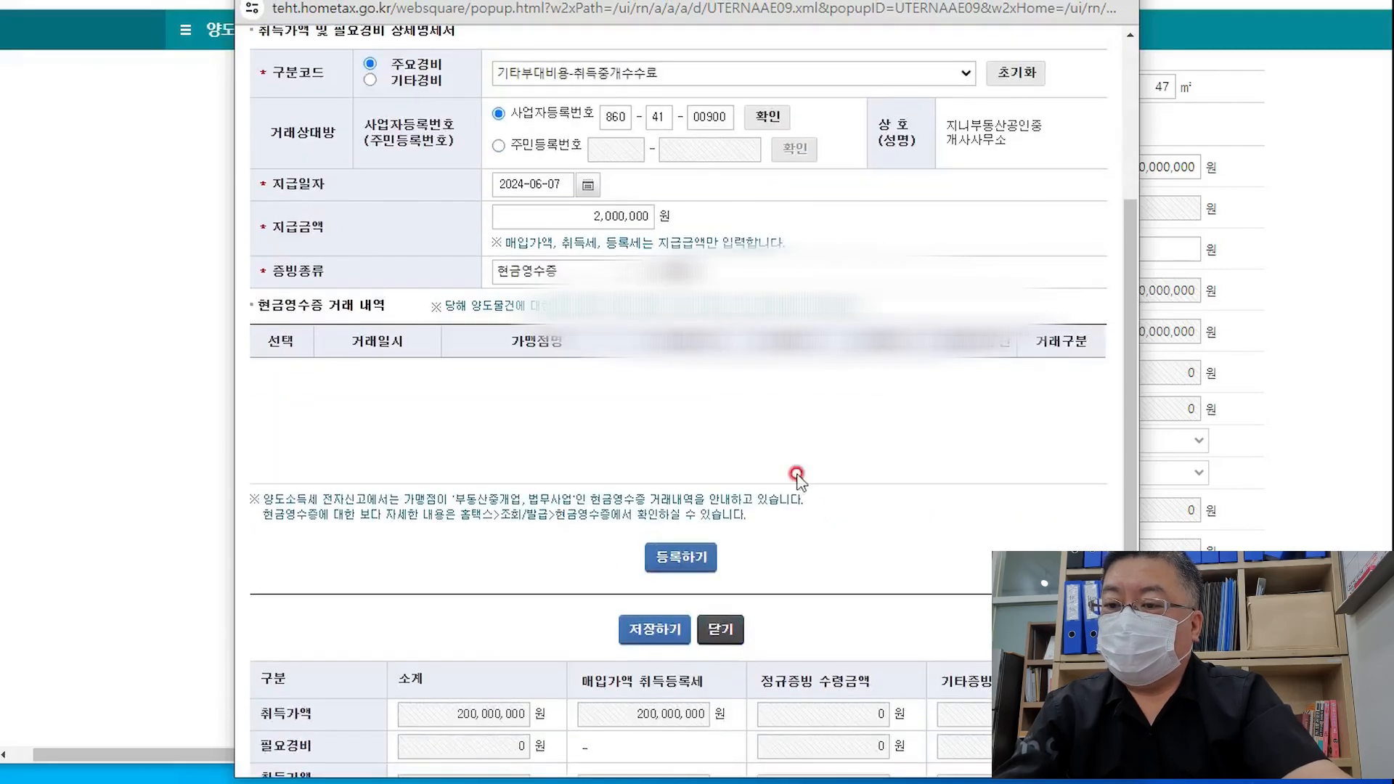
pyautogui.click(673, 559)
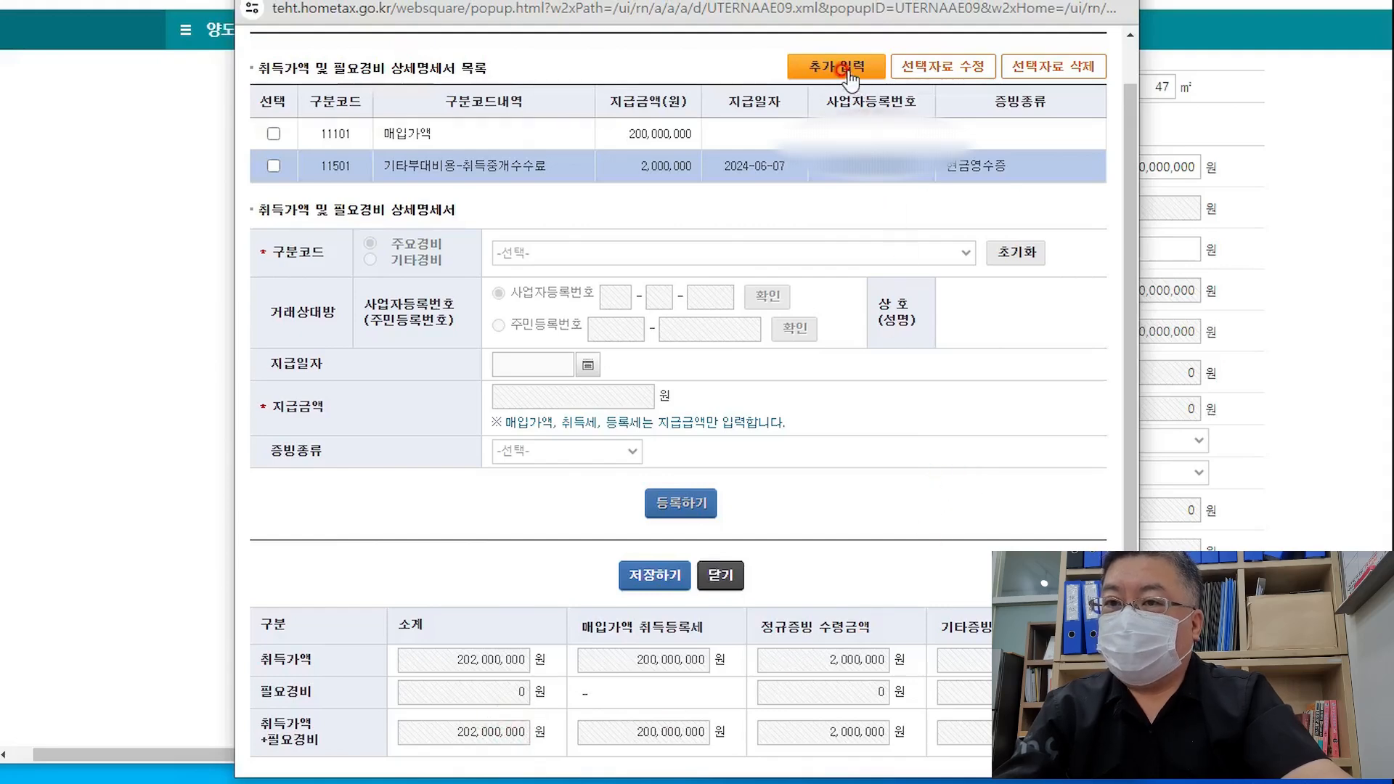
pyautogui.click(844, 70)
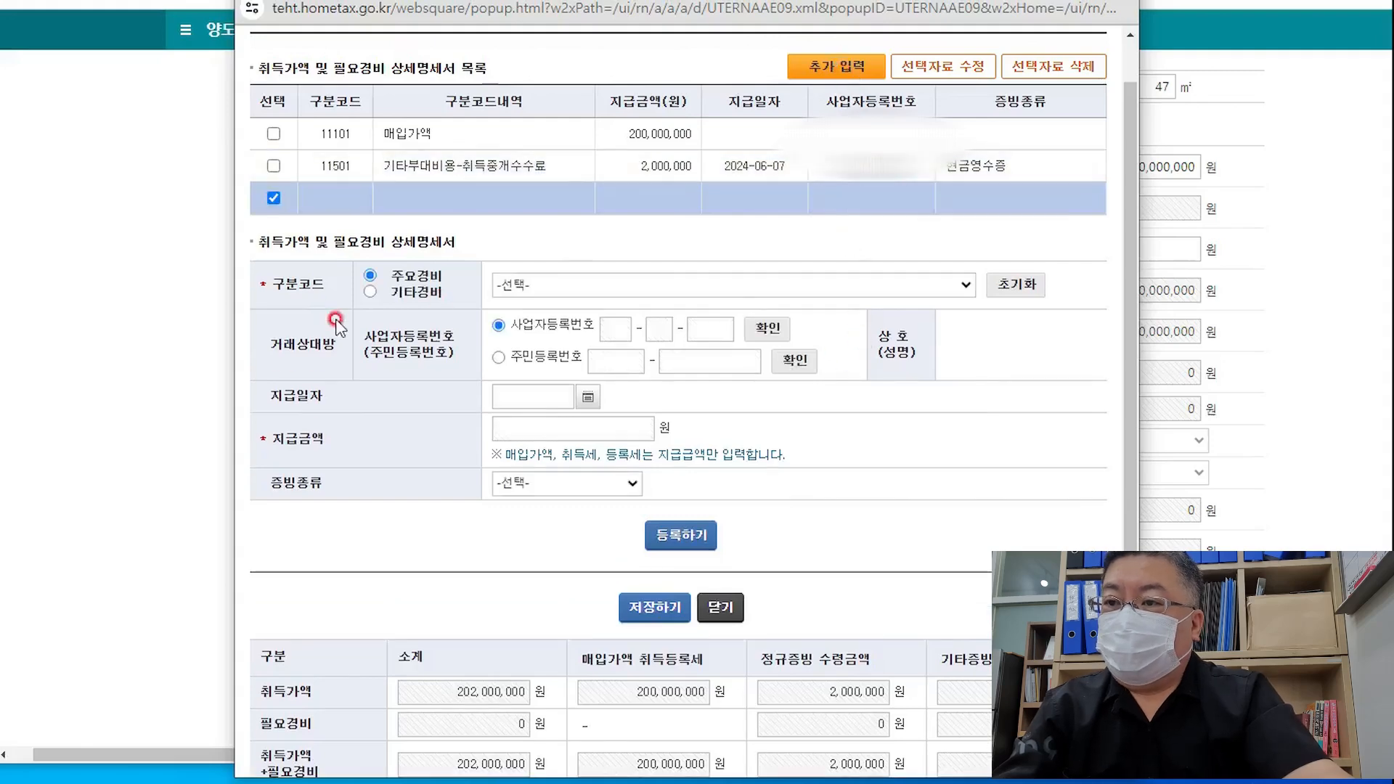
# Switch the new entry to 기타경비 and browse its expense codes without choosing one
pyautogui.click(596, 292)
pyautogui.click(540, 291)
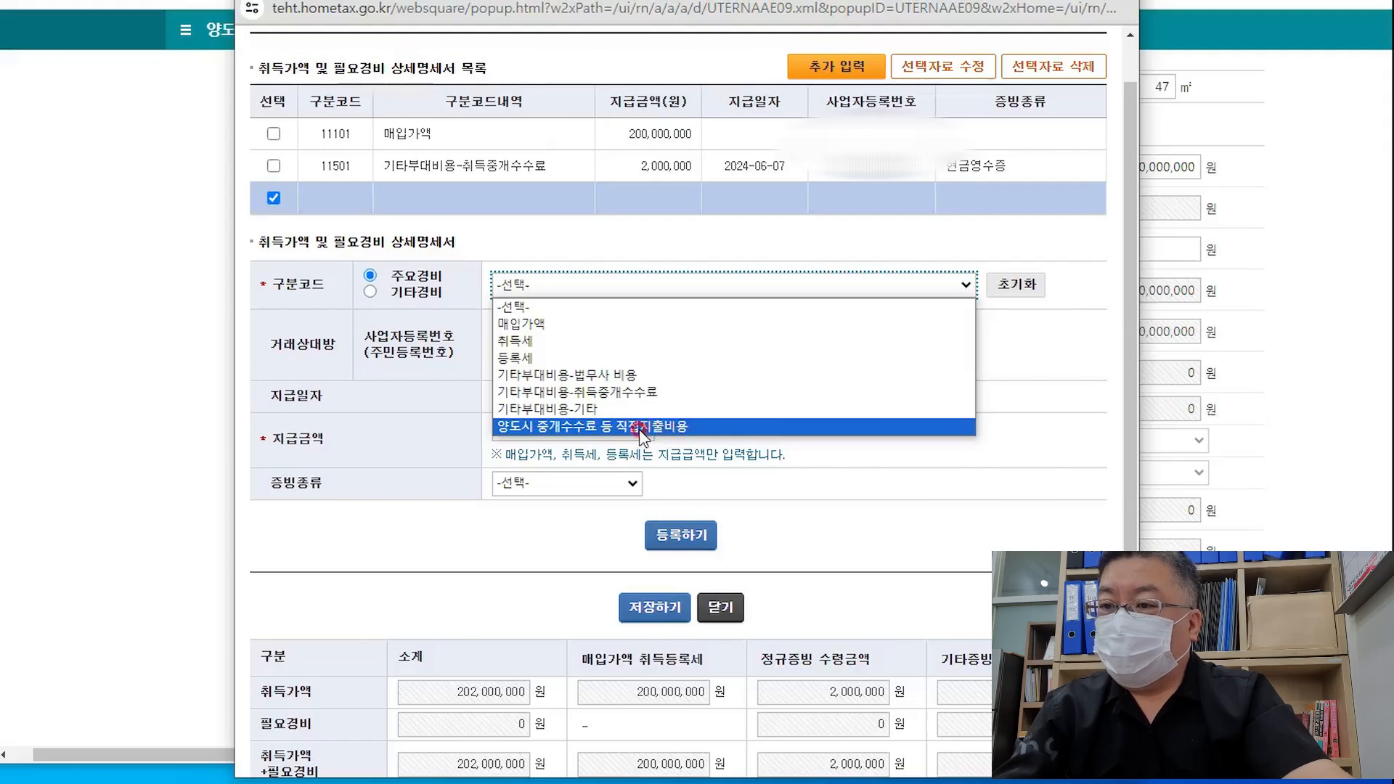
pyautogui.click(430, 296)
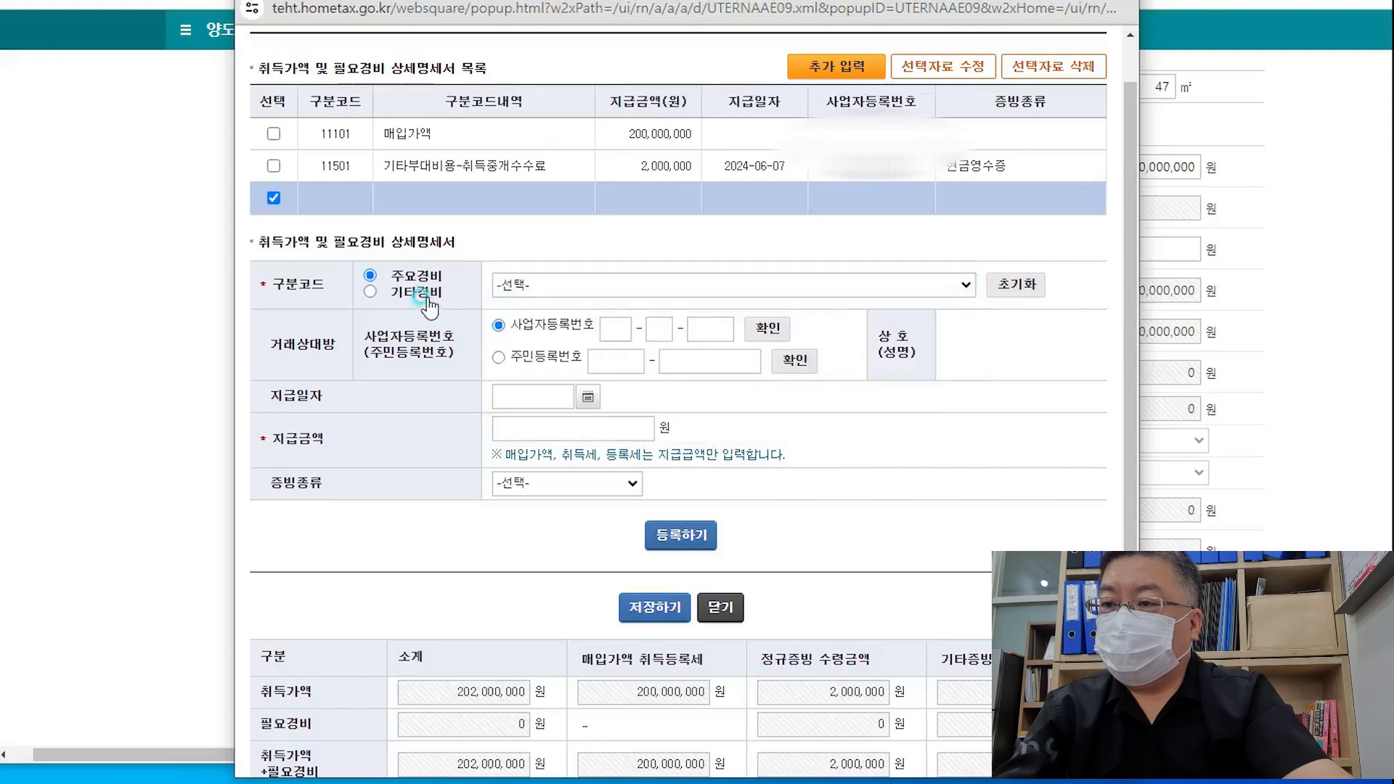
pyautogui.click(414, 291)
pyautogui.click(555, 286)
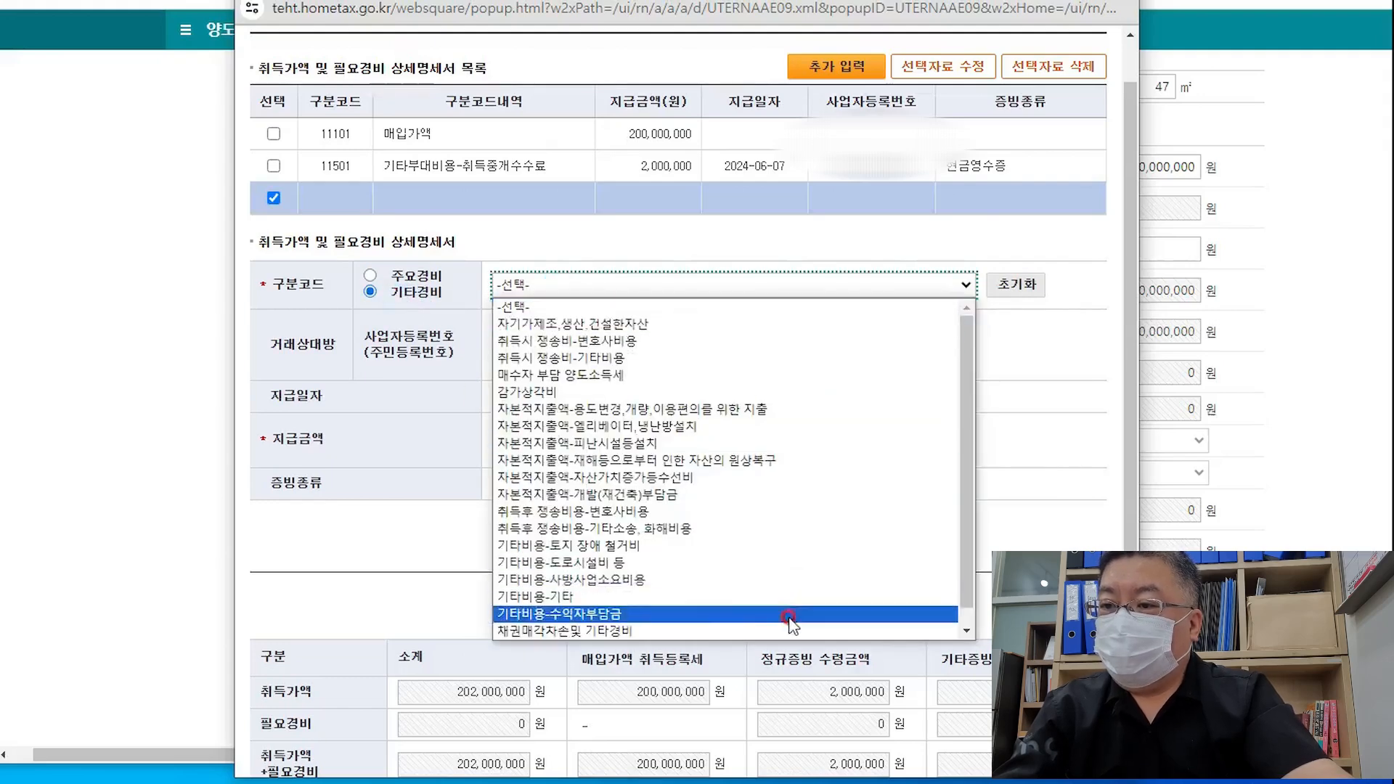
pyautogui.scroll(-1, 889, 580)
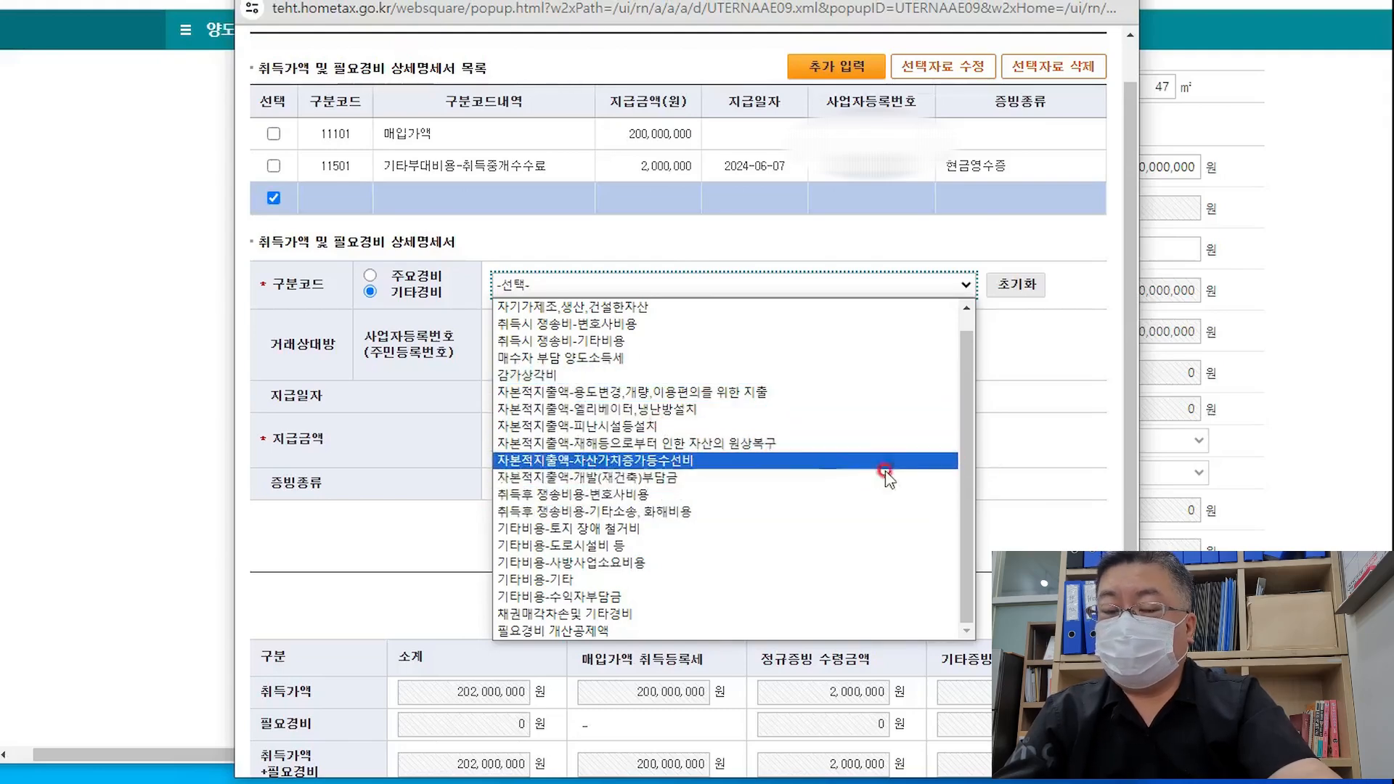
pyautogui.click(1026, 395)
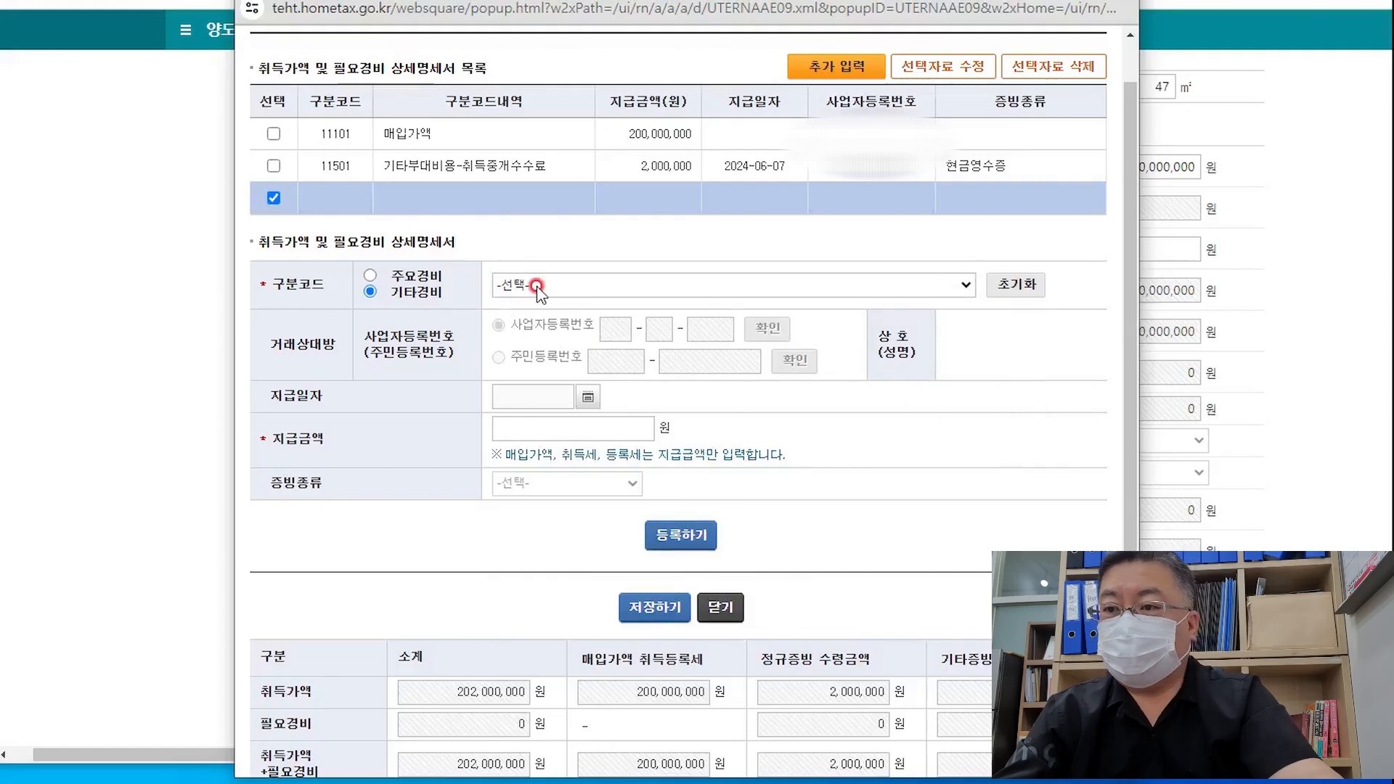
pyautogui.scroll(-1, 842, 494)
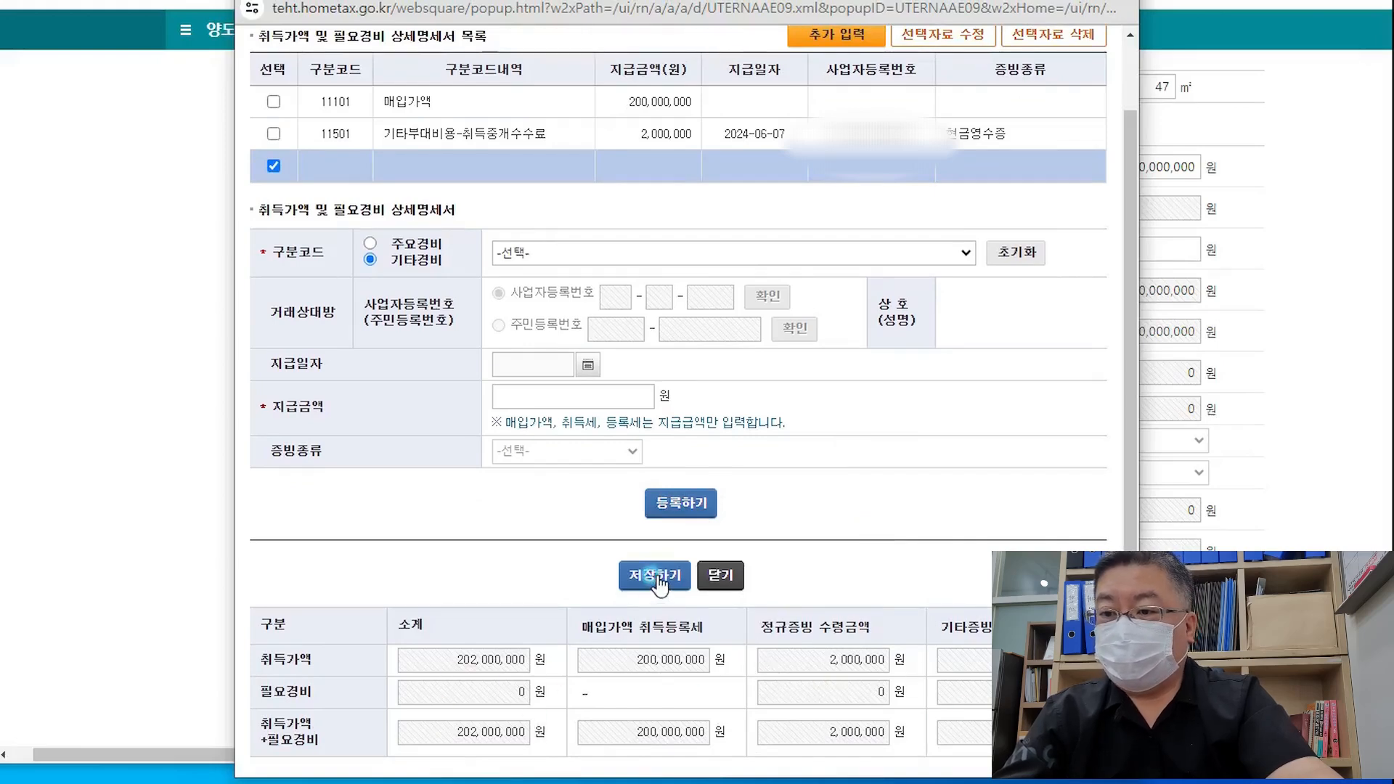
# Save the expense details and check 취득가액 202,000,000 and 양도차익 48,000,000, all 비과세
pyautogui.click(657, 577)
pyautogui.click(785, 131)
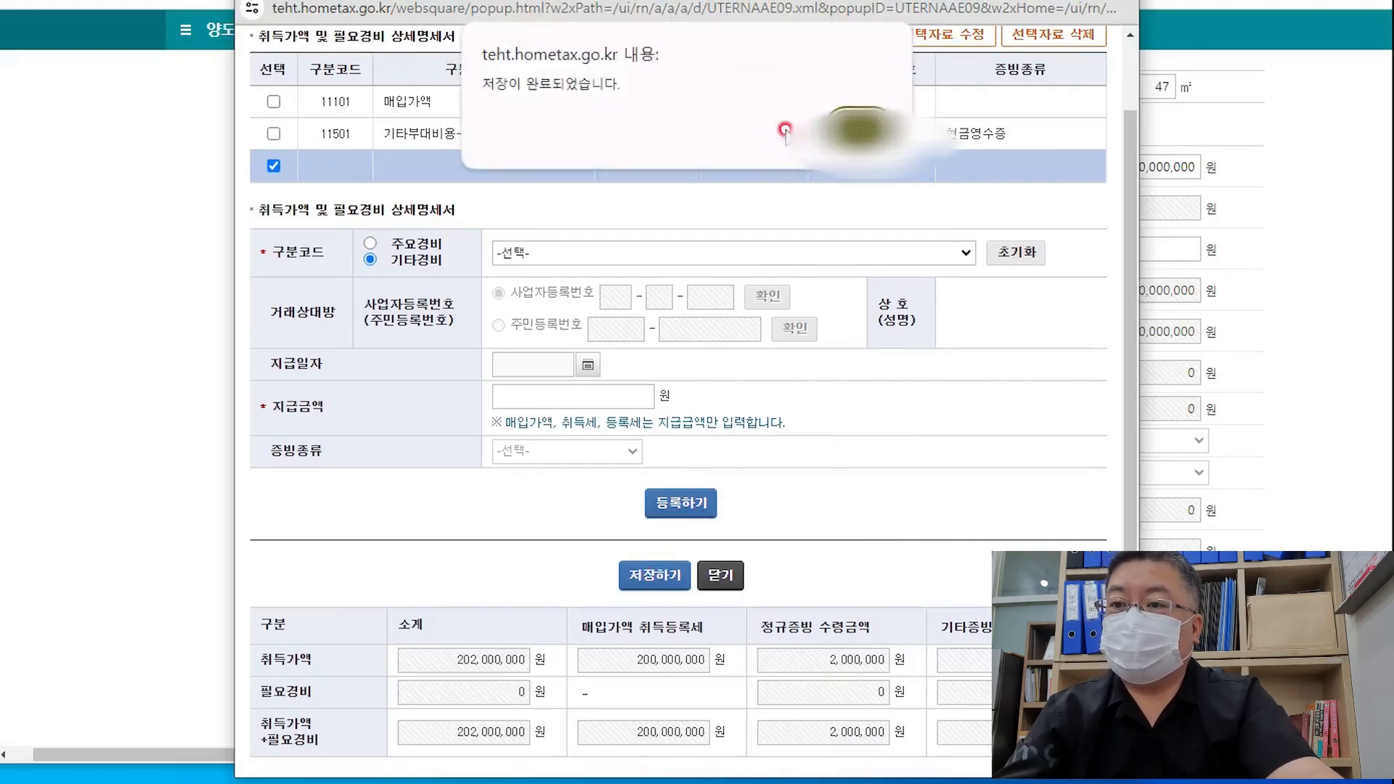
pyautogui.click(857, 129)
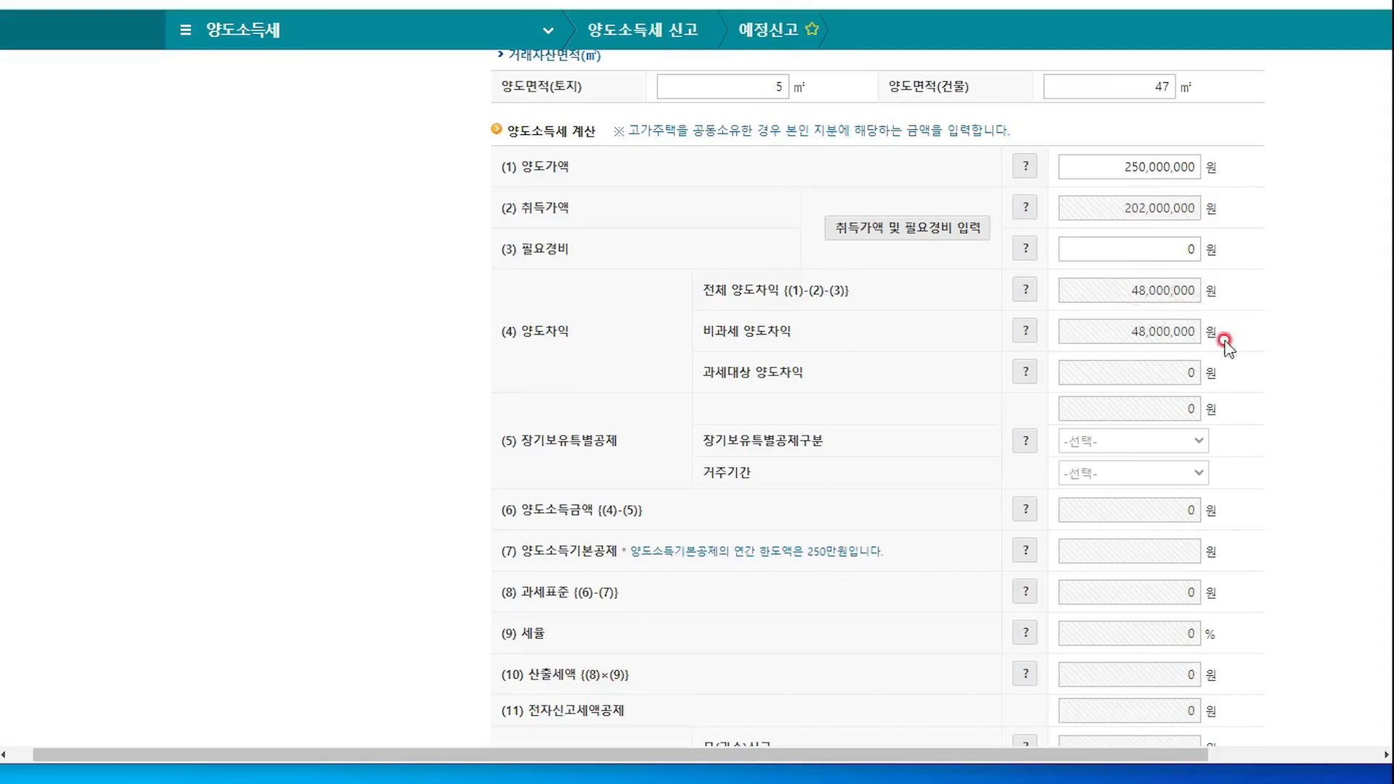
pyautogui.scroll(-1, 1244, 356)
pyautogui.scroll(-1, 1244, 355)
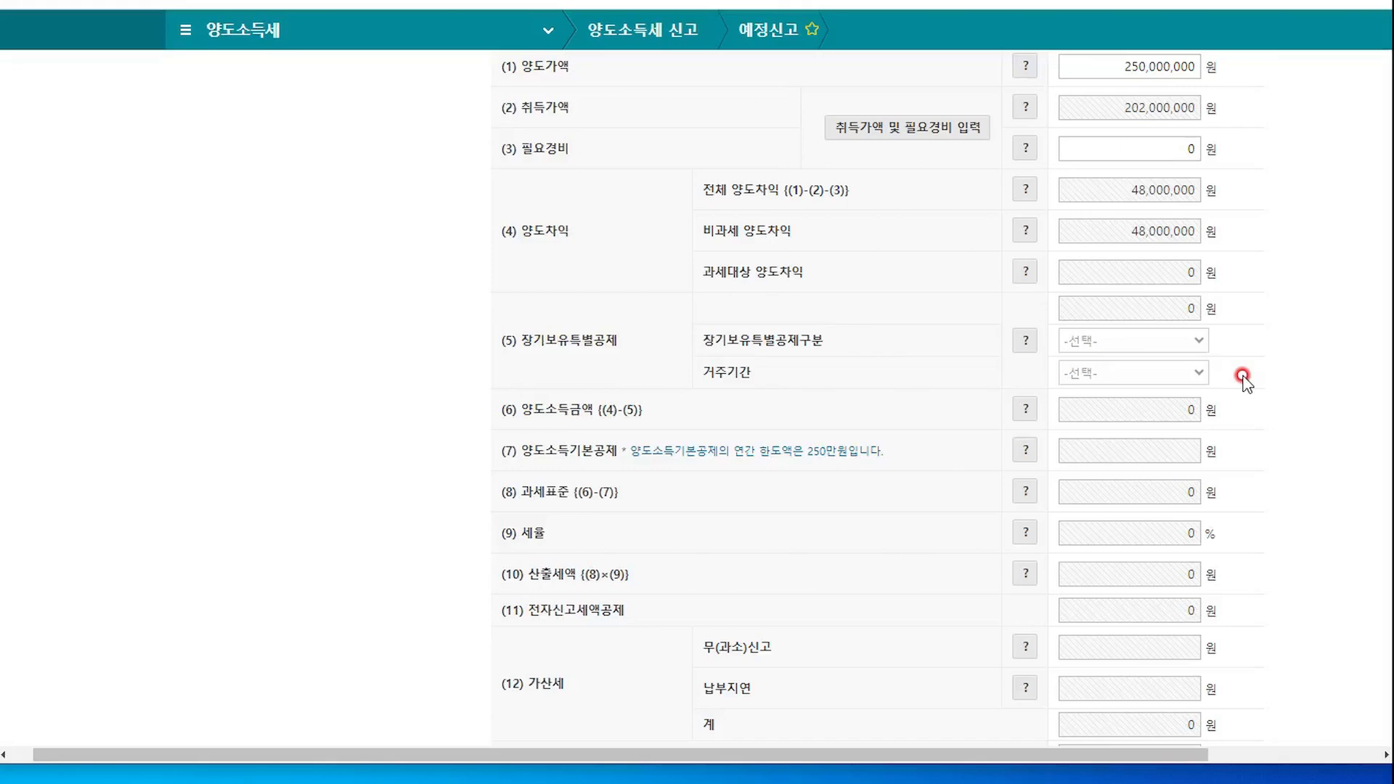
pyautogui.scroll(-3, 1255, 417)
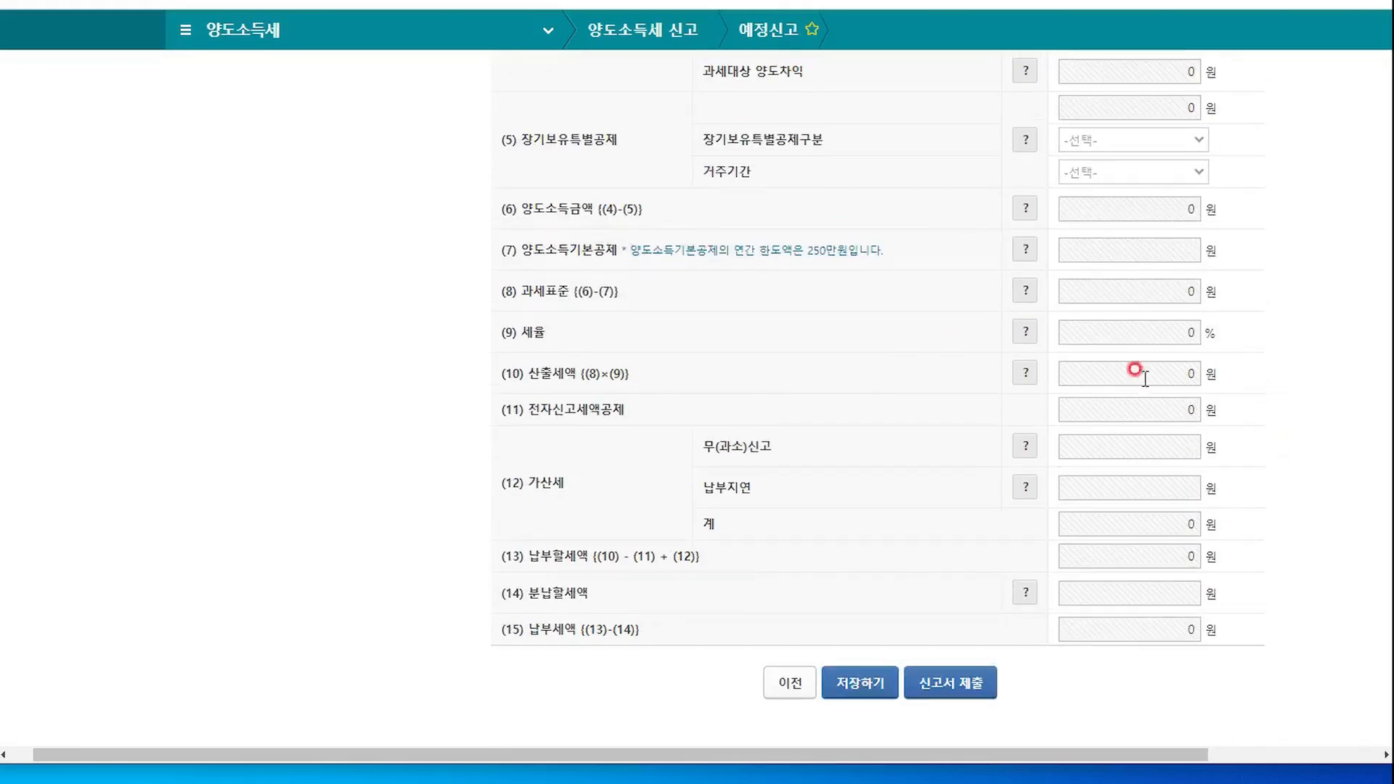
pyautogui.scroll(9, 1263, 421)
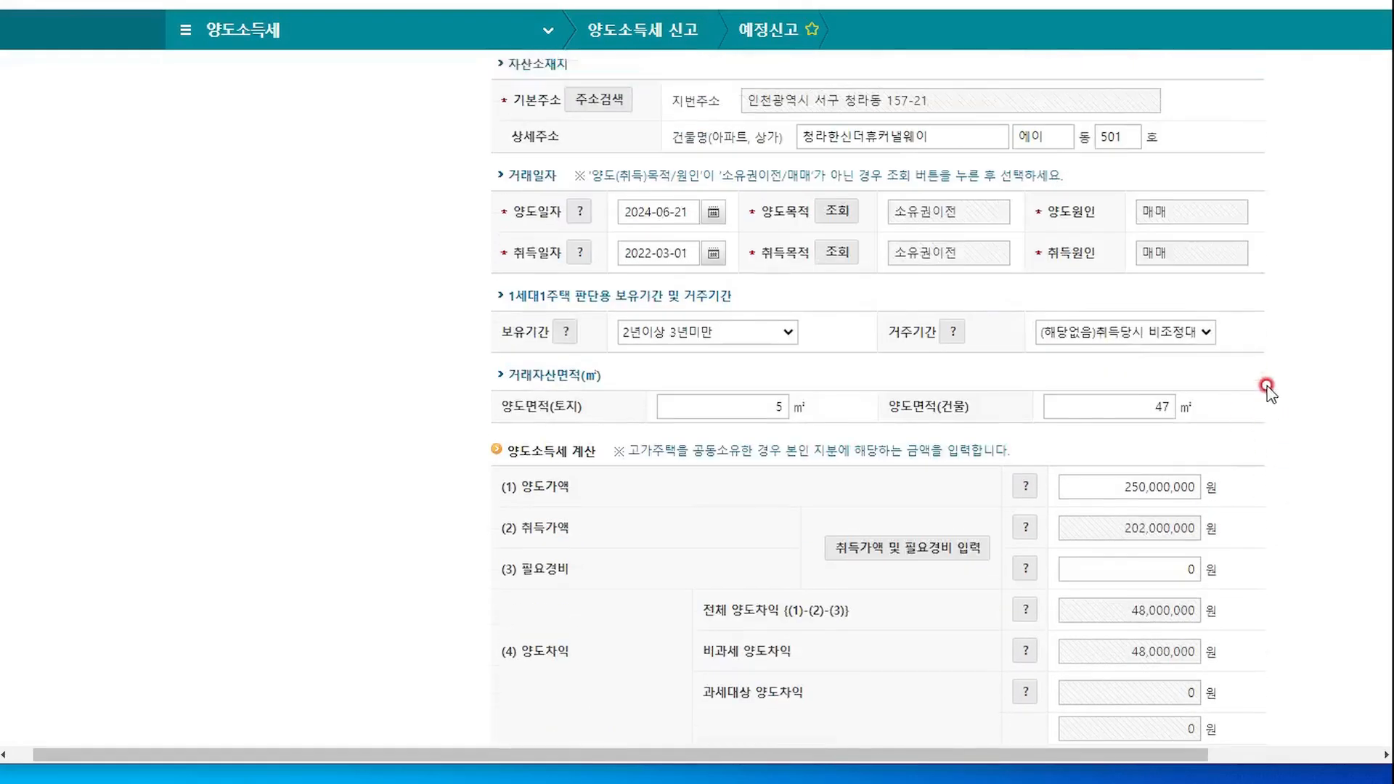
# Confirm 비과세대상 and save the return with 0 won tax payable
pyautogui.scroll(7, 1243, 419)
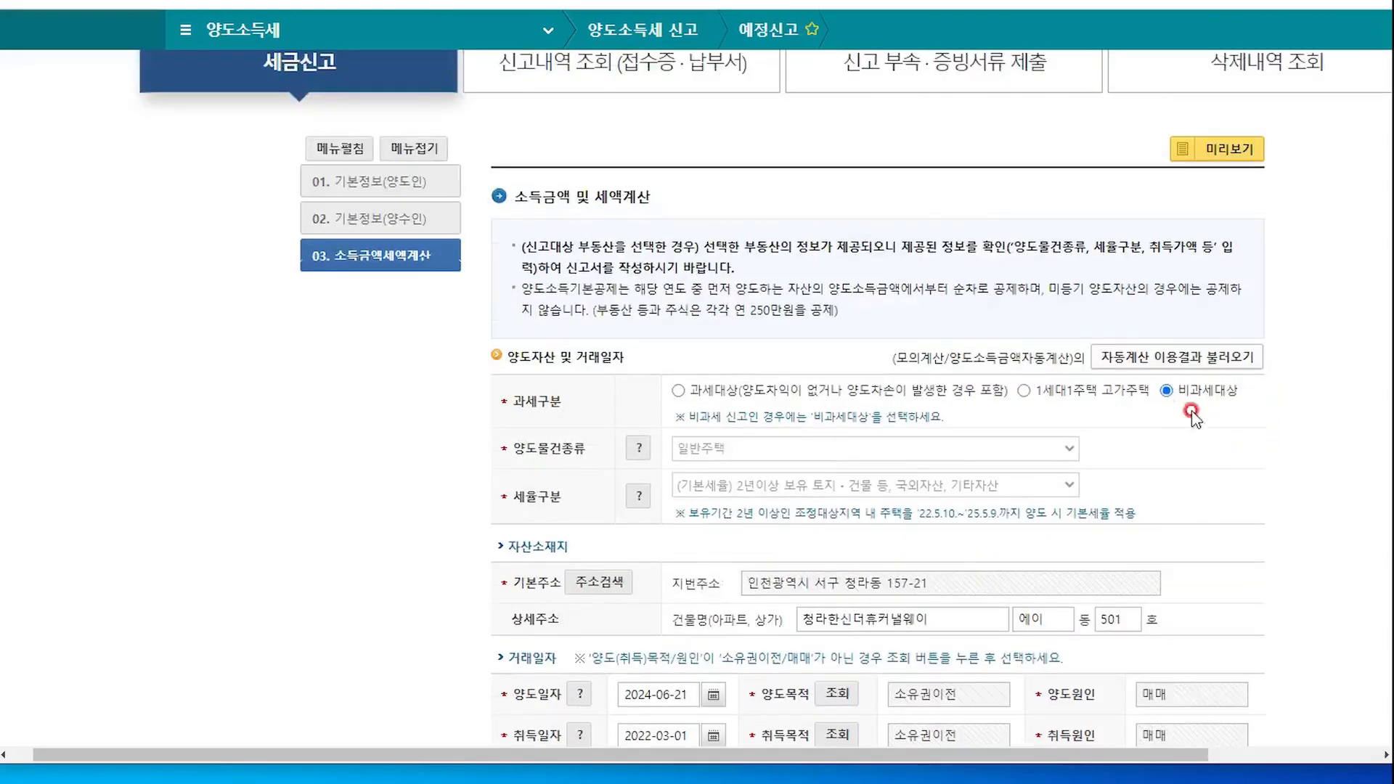
pyautogui.scroll(-20, 1197, 501)
pyautogui.scroll(3, 1285, 503)
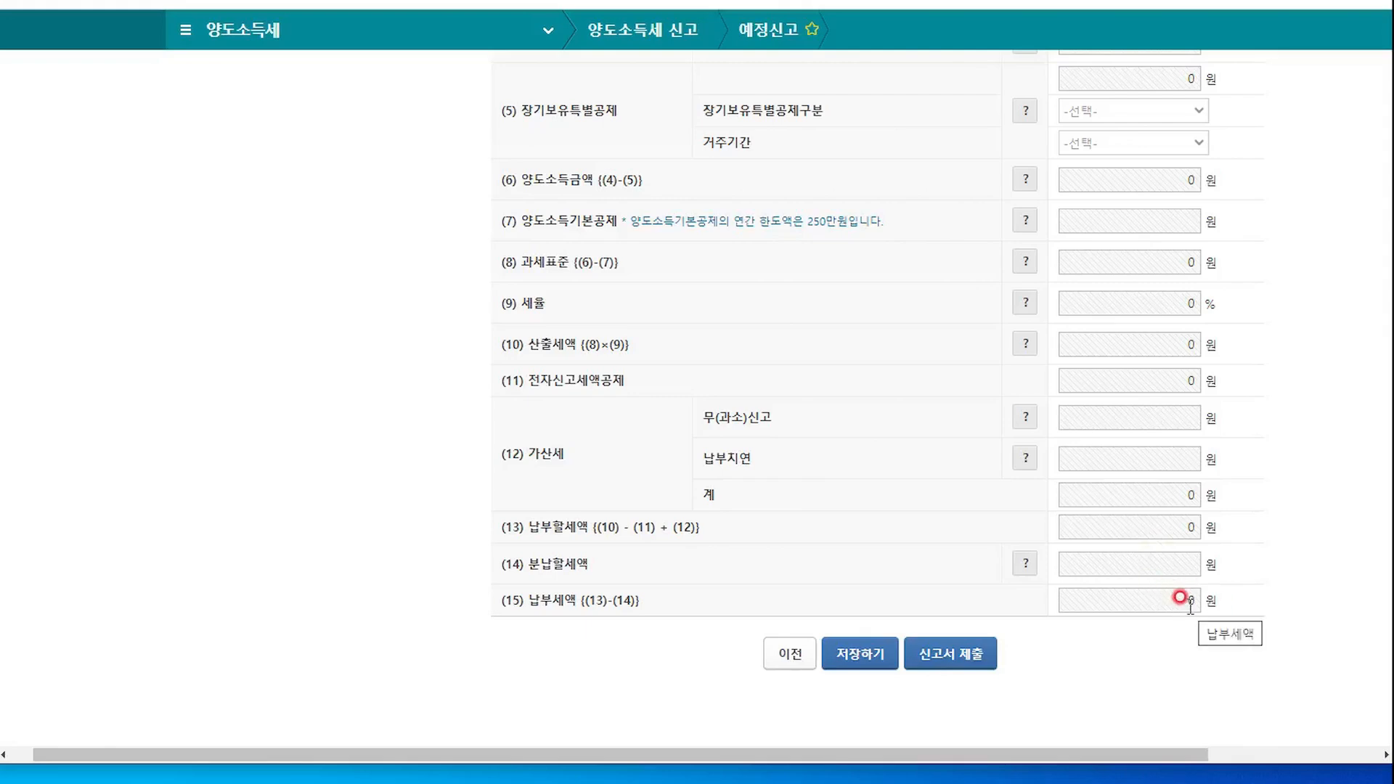
pyautogui.click(871, 651)
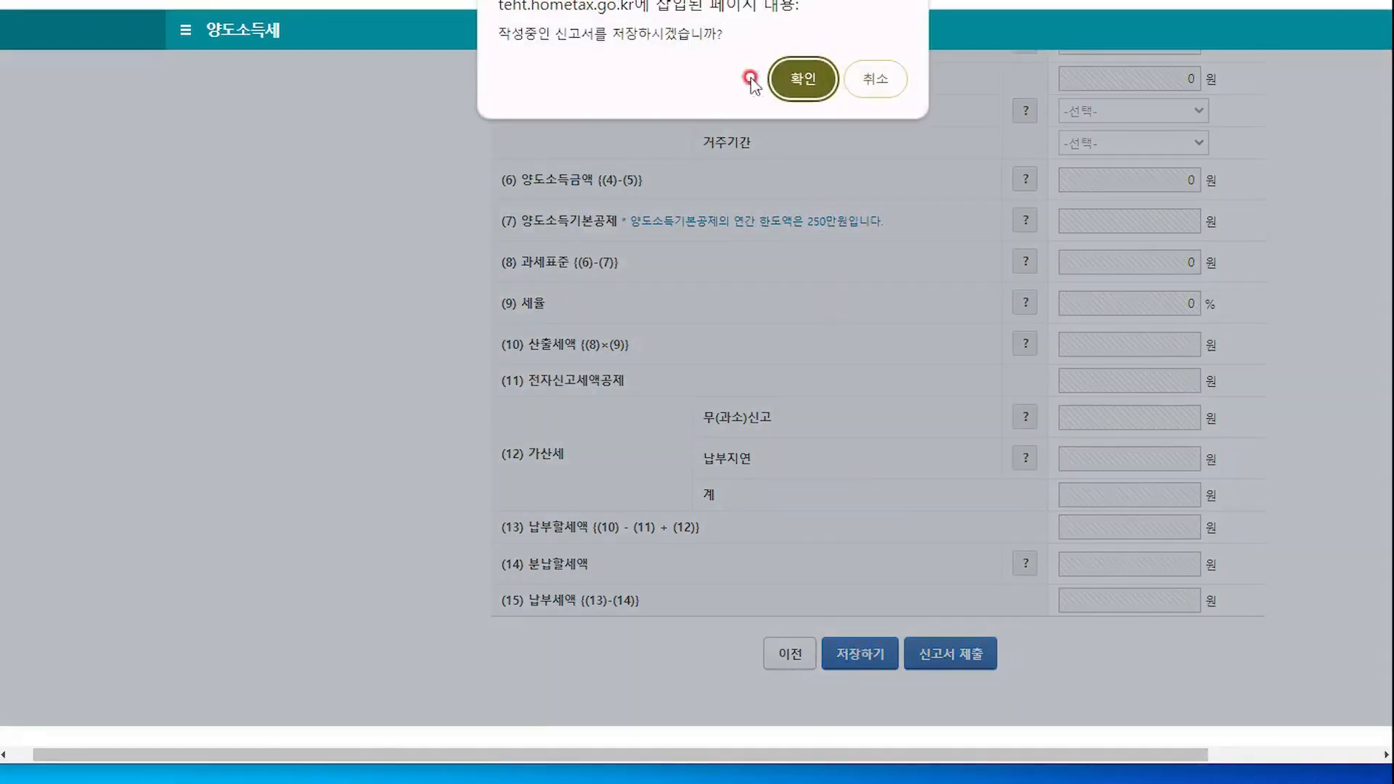
pyautogui.click(790, 76)
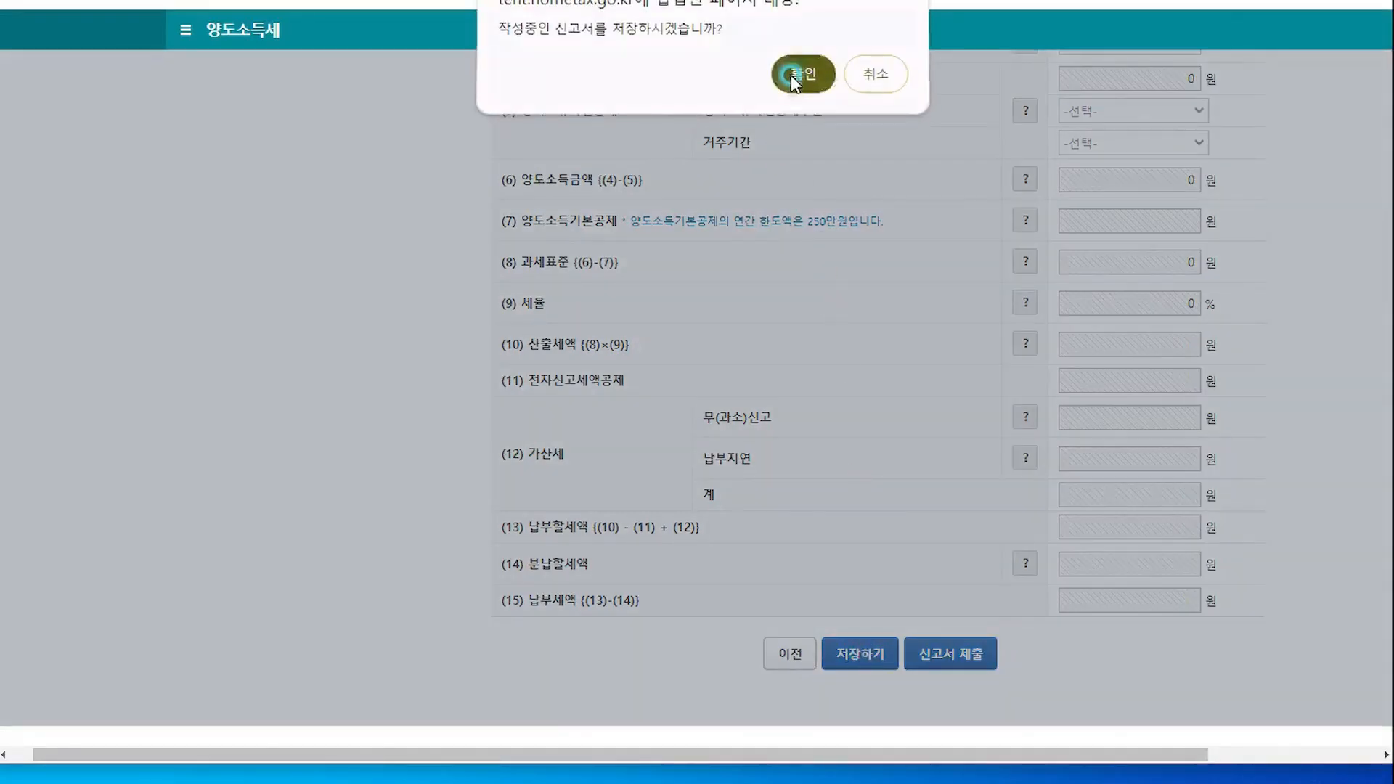
pyautogui.click(876, 77)
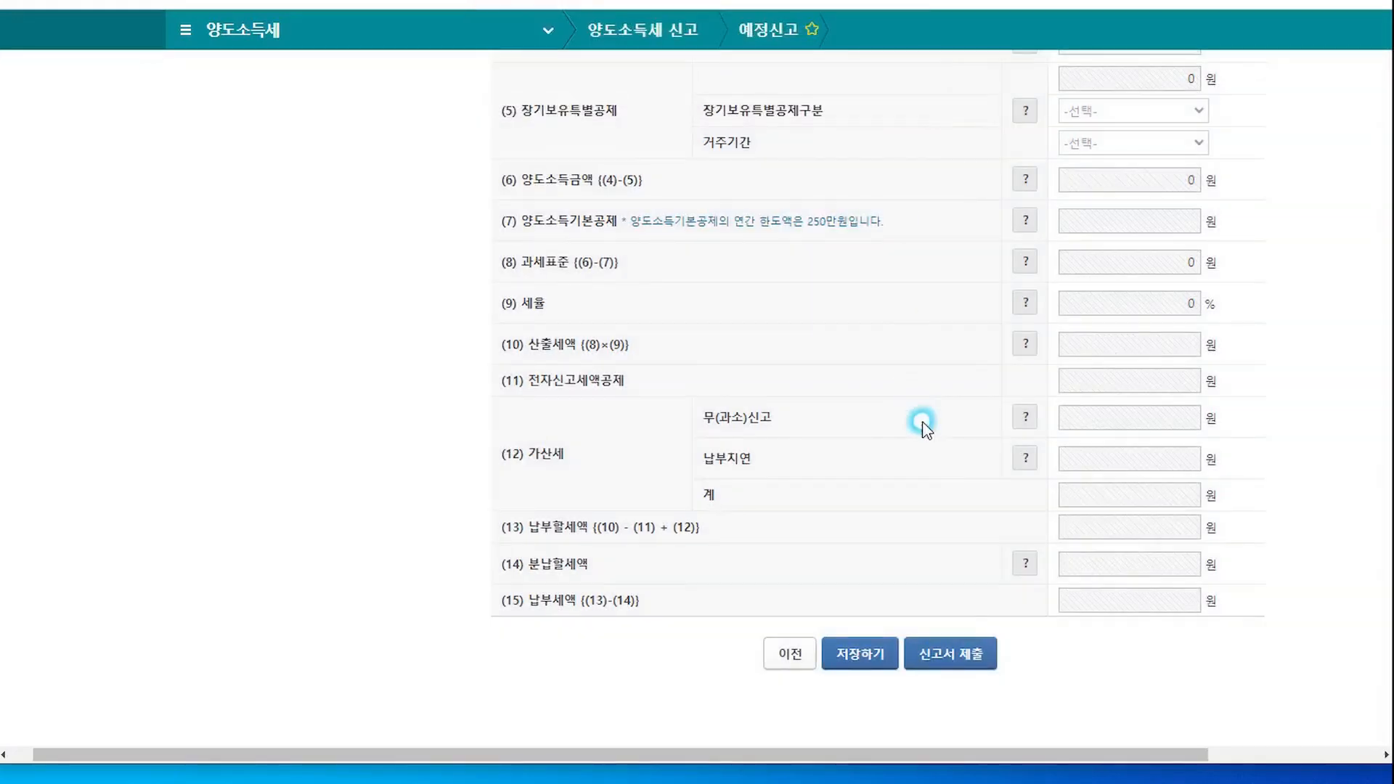
pyautogui.click(951, 654)
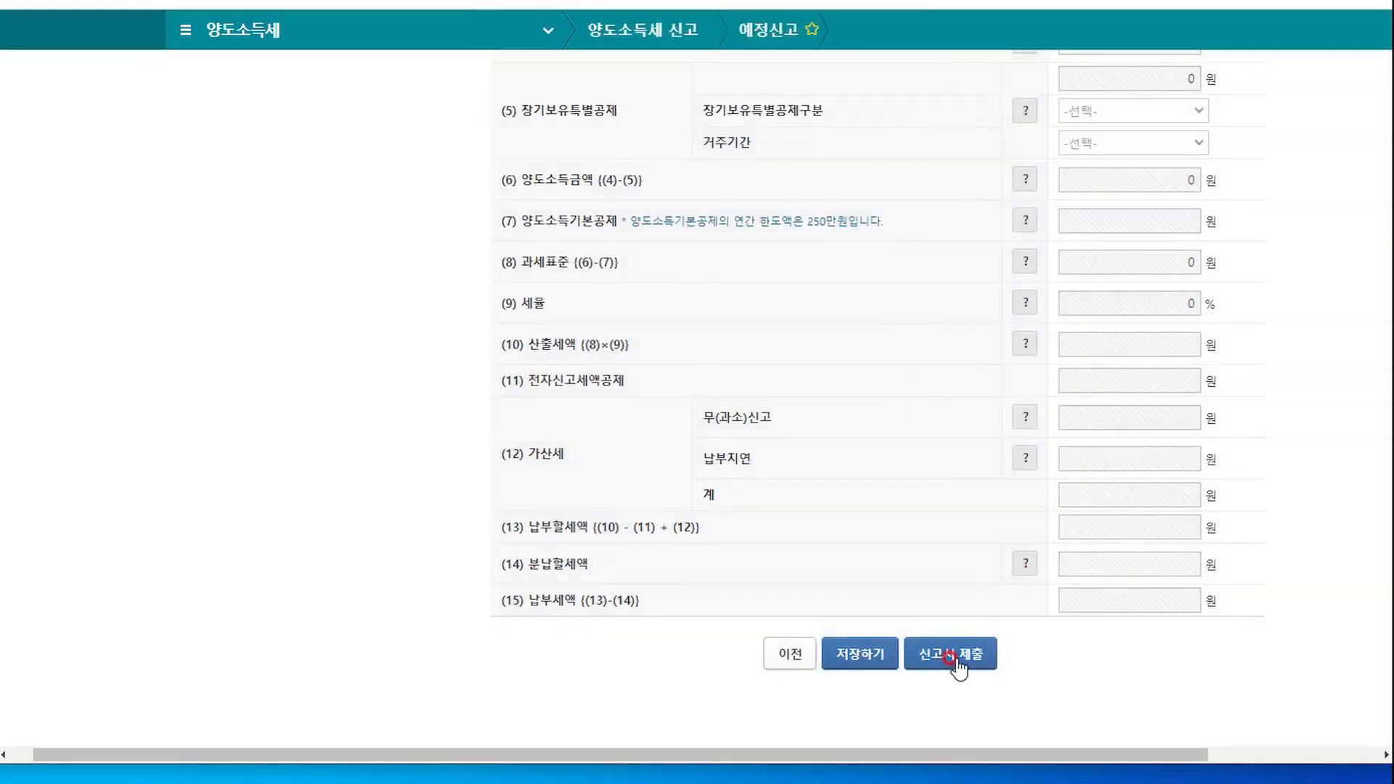